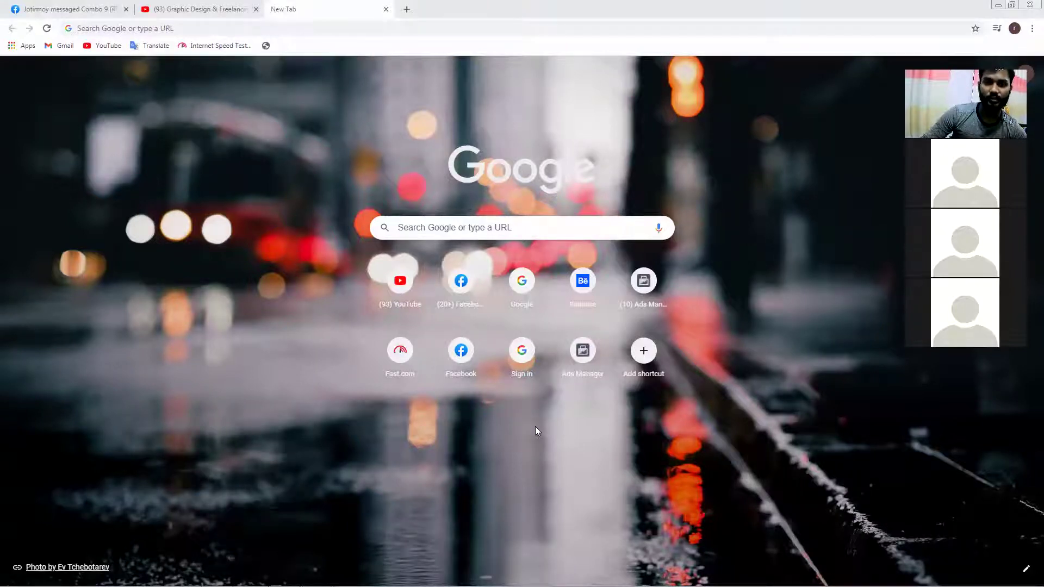
Minimize Chrome, launch Photoshop 2020 from the Start menu's program list, and minimize it while it loads
click(1000, 5)
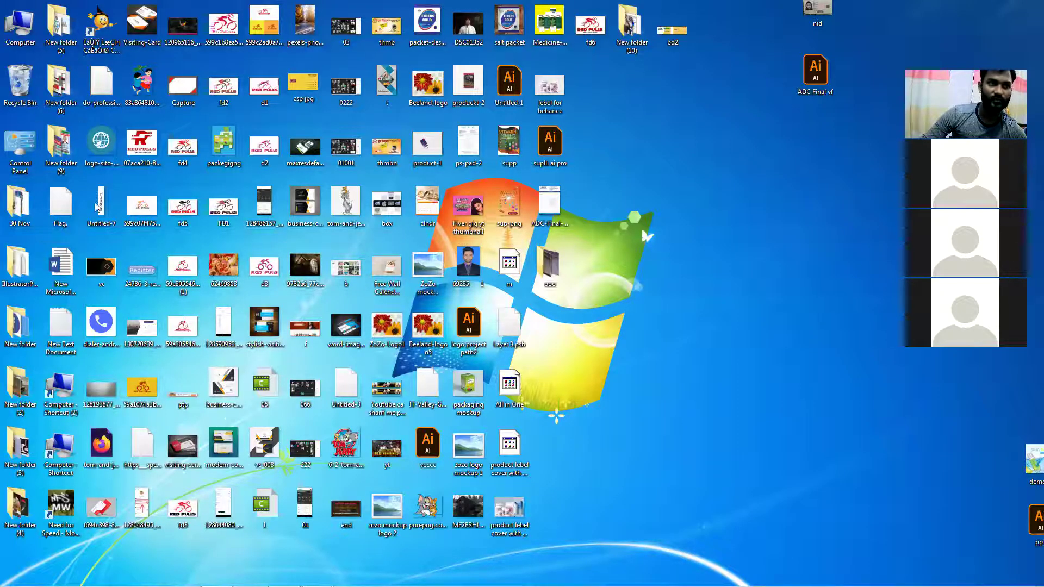
mouse_move(15, 585)
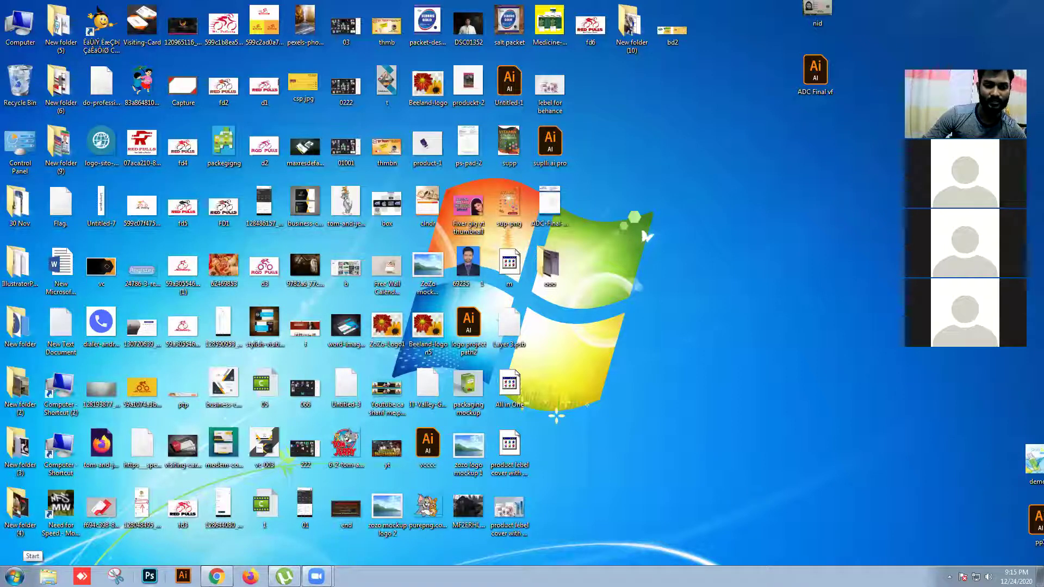
click(15, 575)
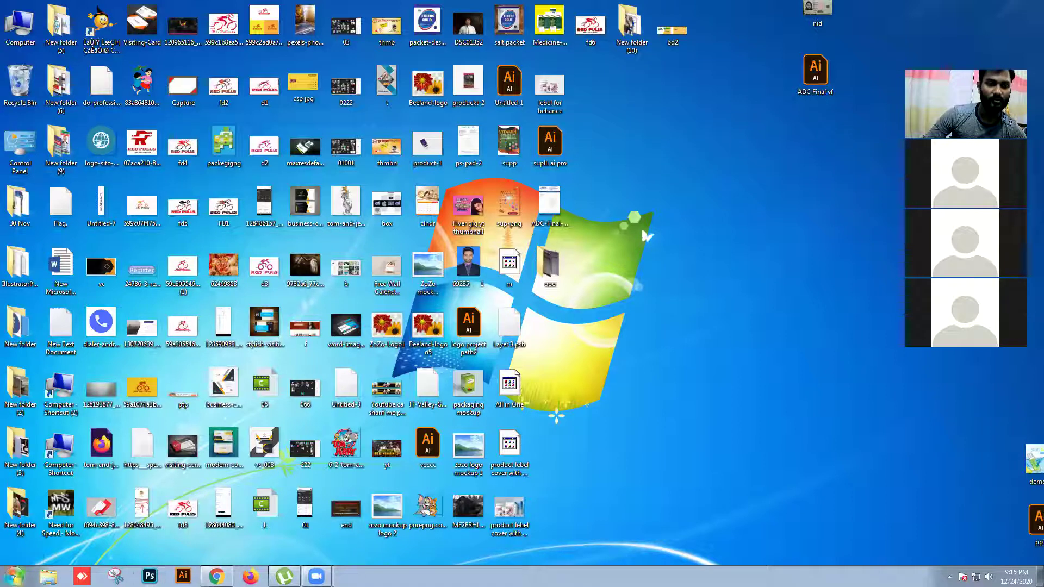
click(17, 528)
scroll(66, 429, up, 3)
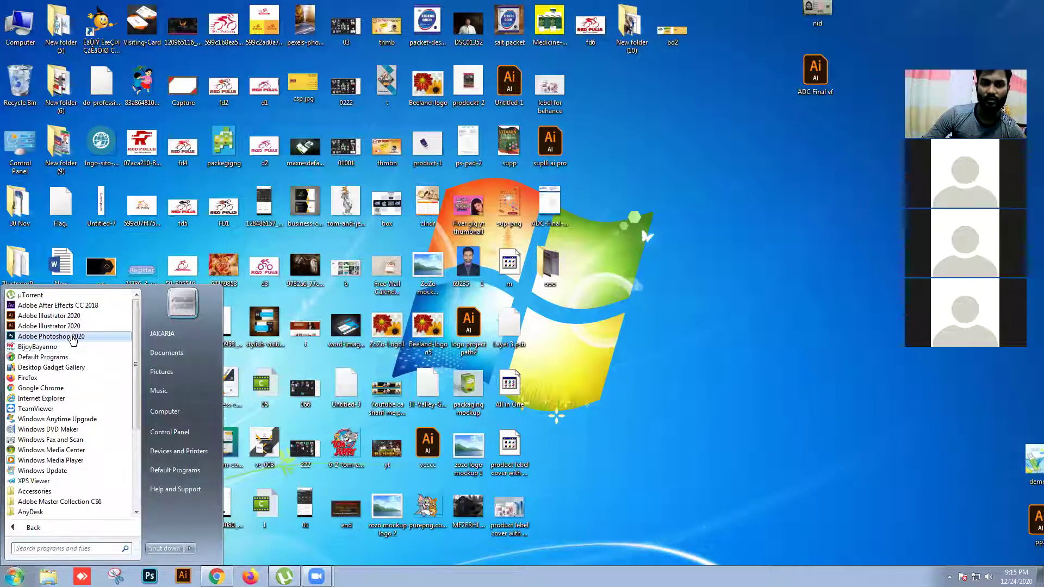
click(72, 337)
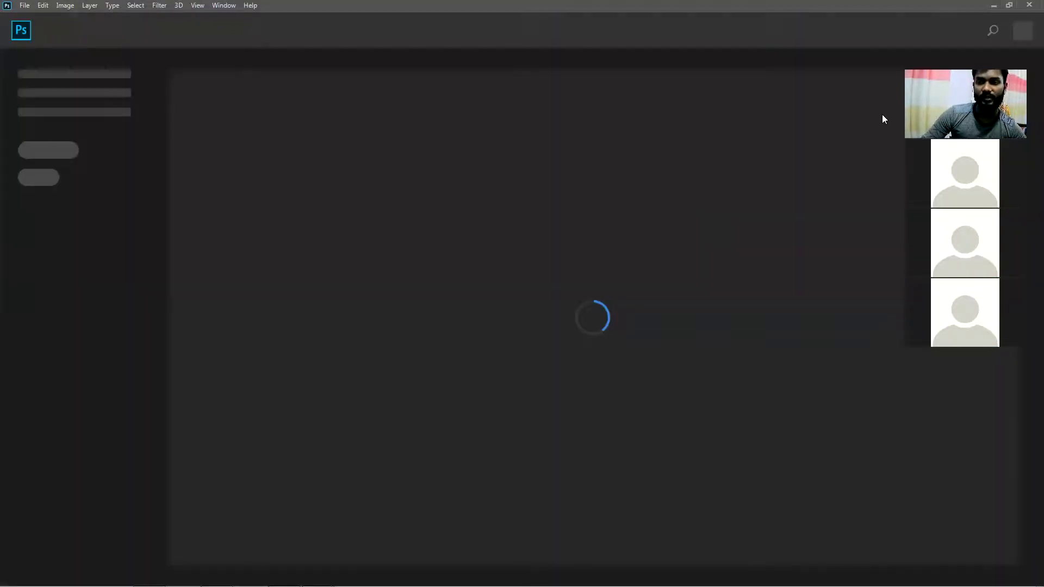
click(996, 5)
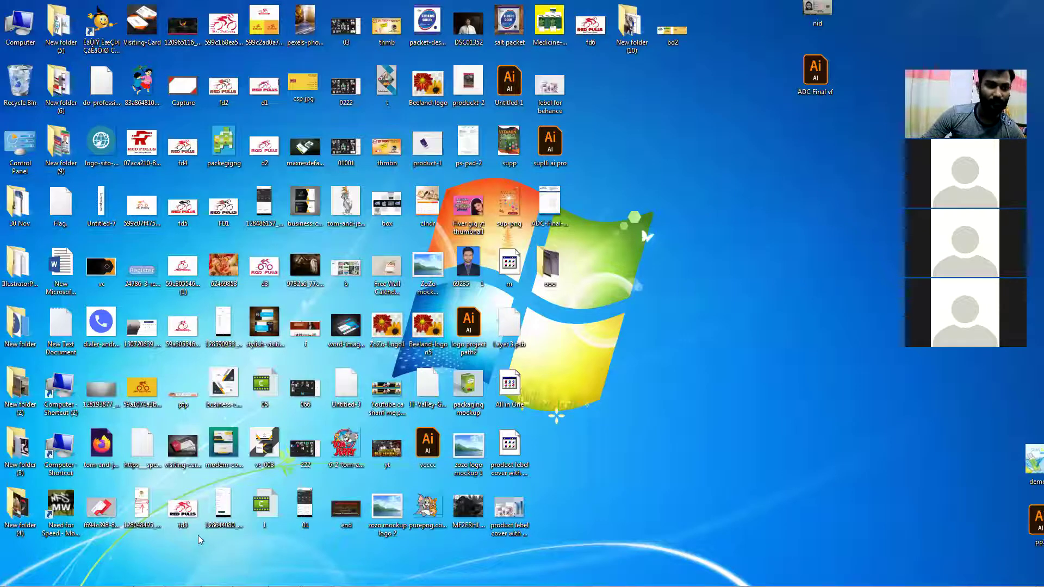
mouse_move(176, 586)
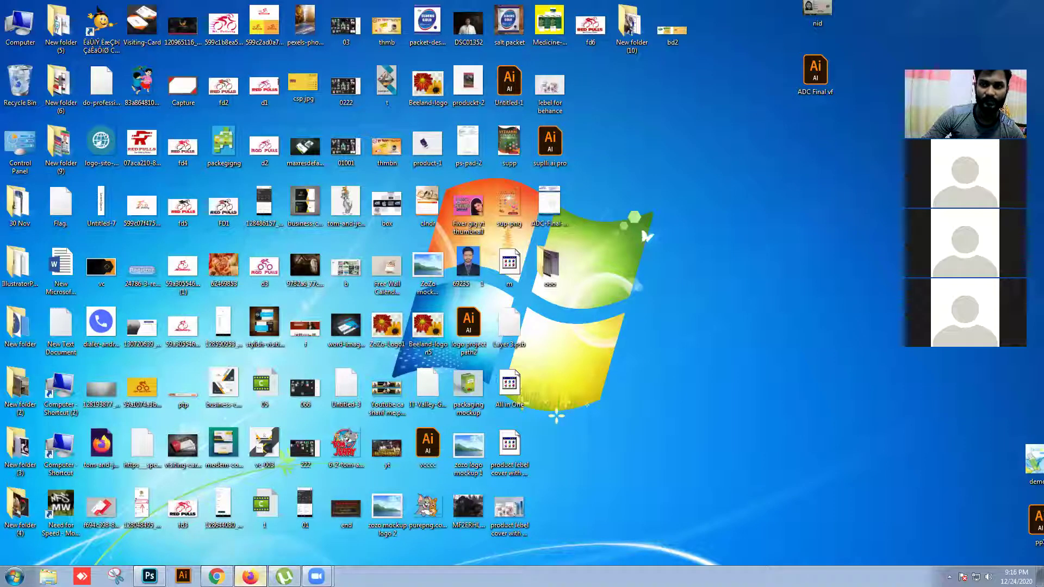
Search Google Images for 'sea beach' in Firefox and preview 'The 10 Most Beautiful Beaches' photo
click(250, 576)
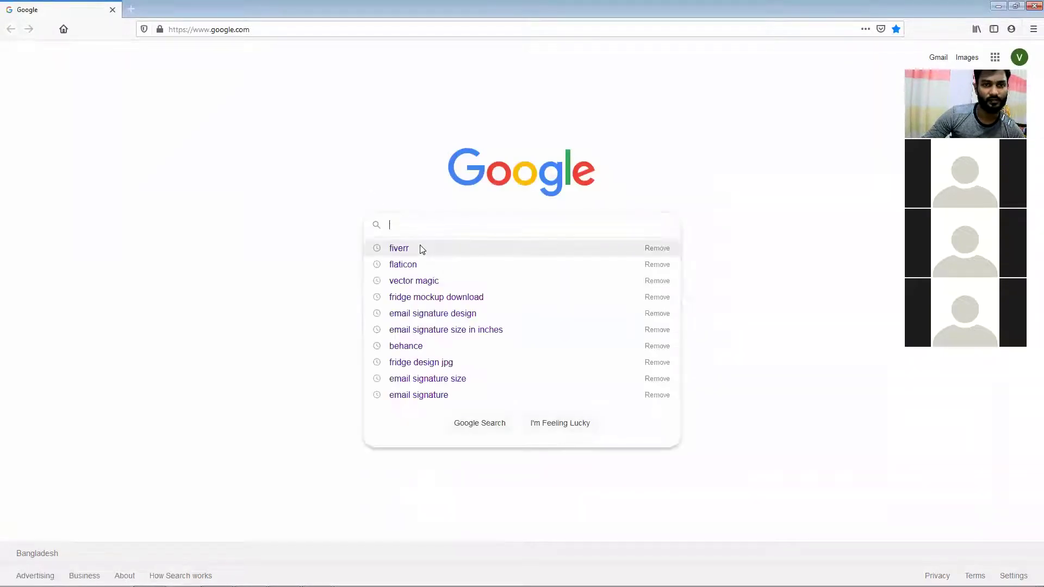
text(sea)
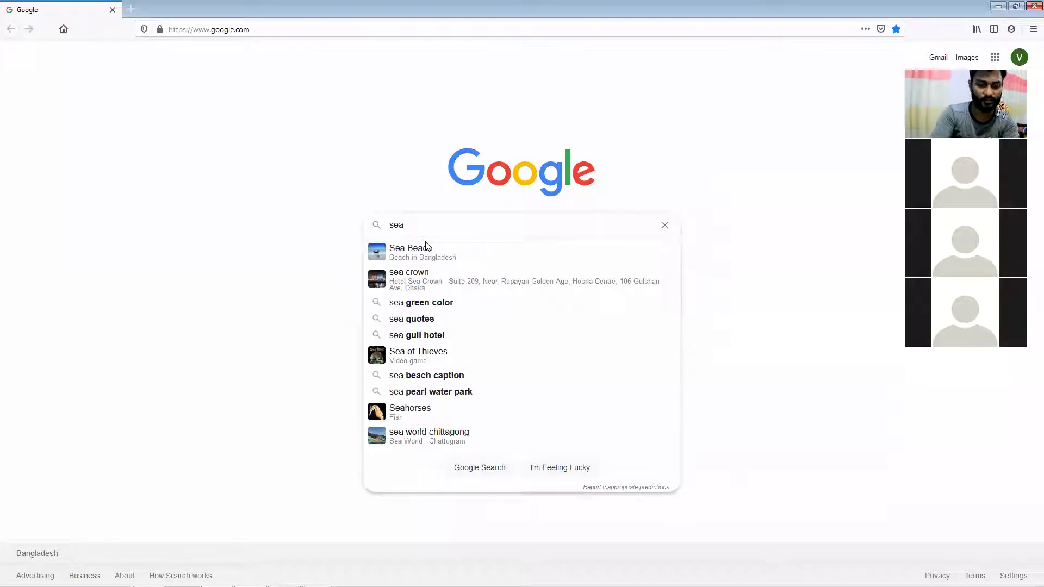
text( beach)
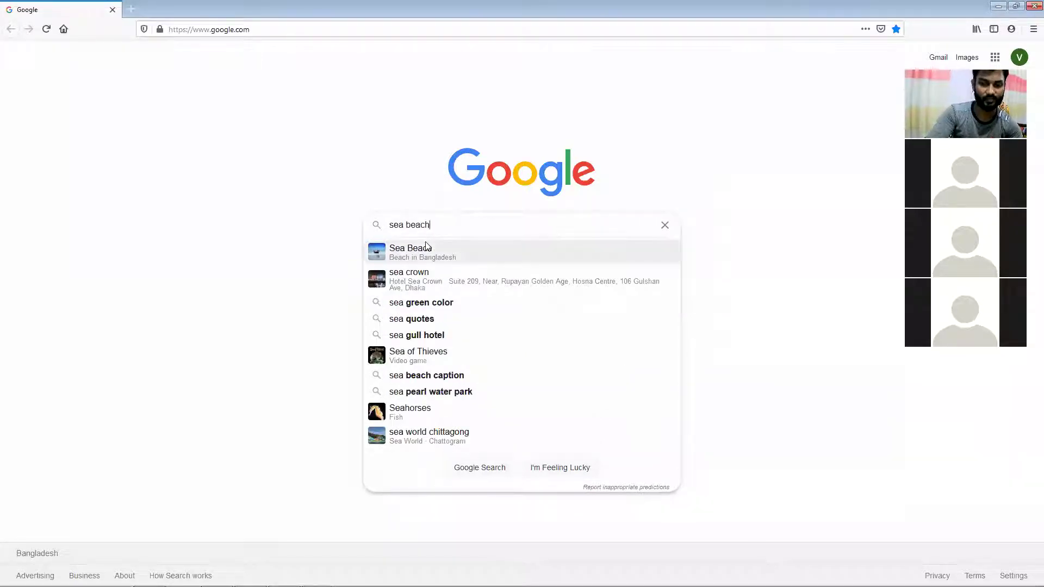
click(426, 249)
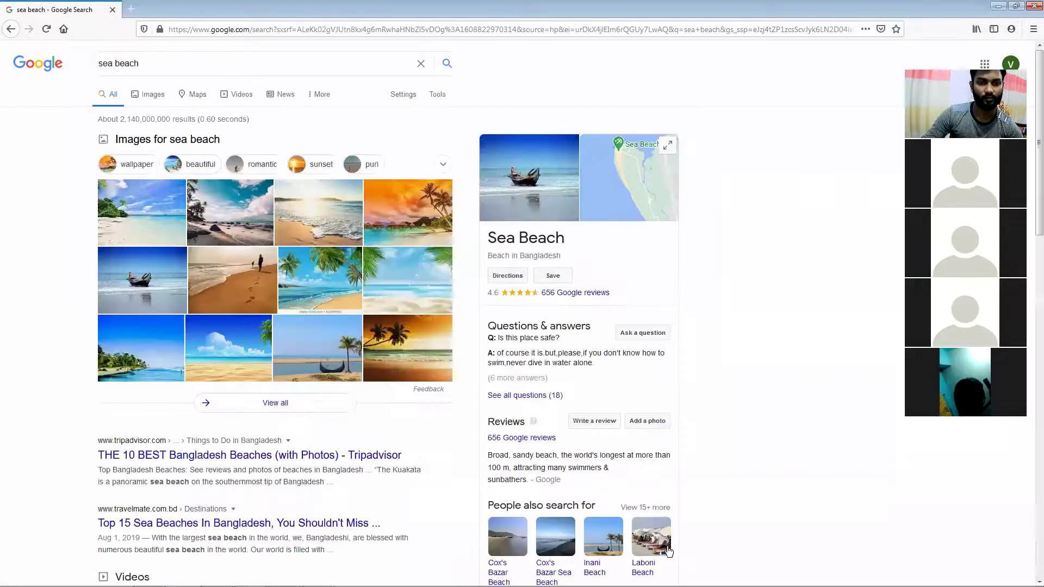
click(152, 94)
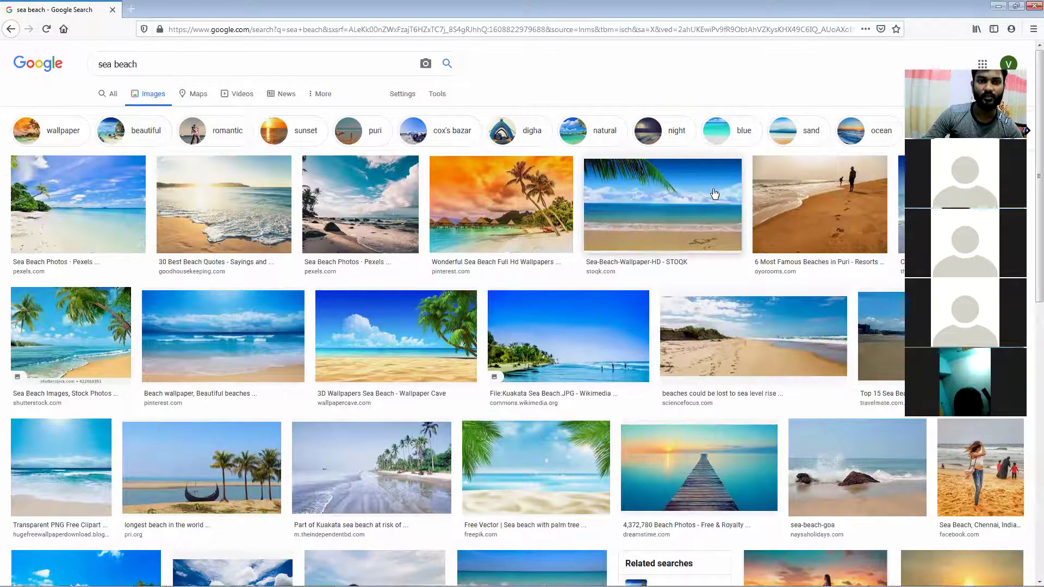
scroll(712, 185, down, 4)
scroll(710, 201, down, 7)
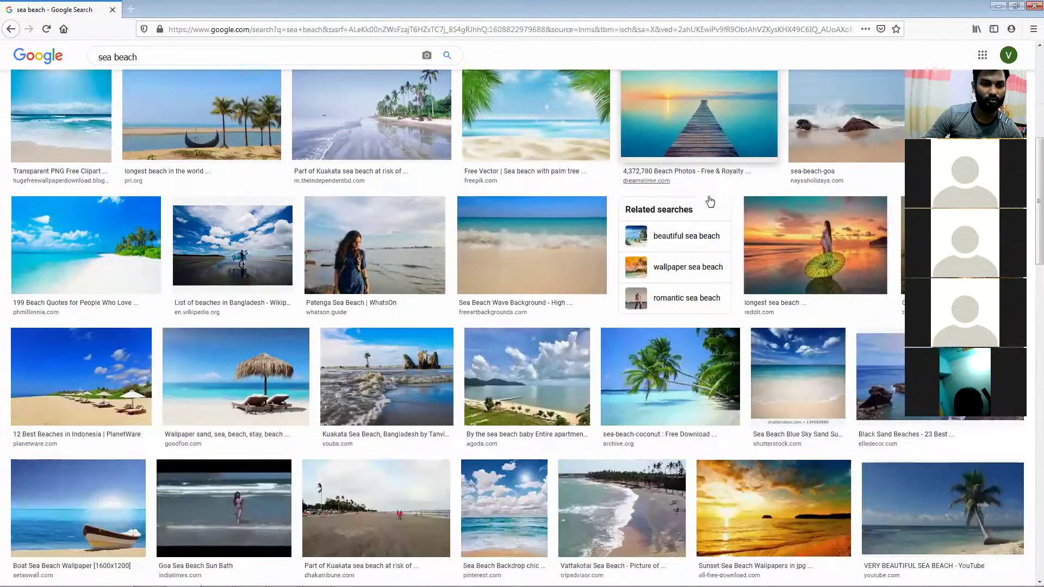
scroll(710, 201, down, 1)
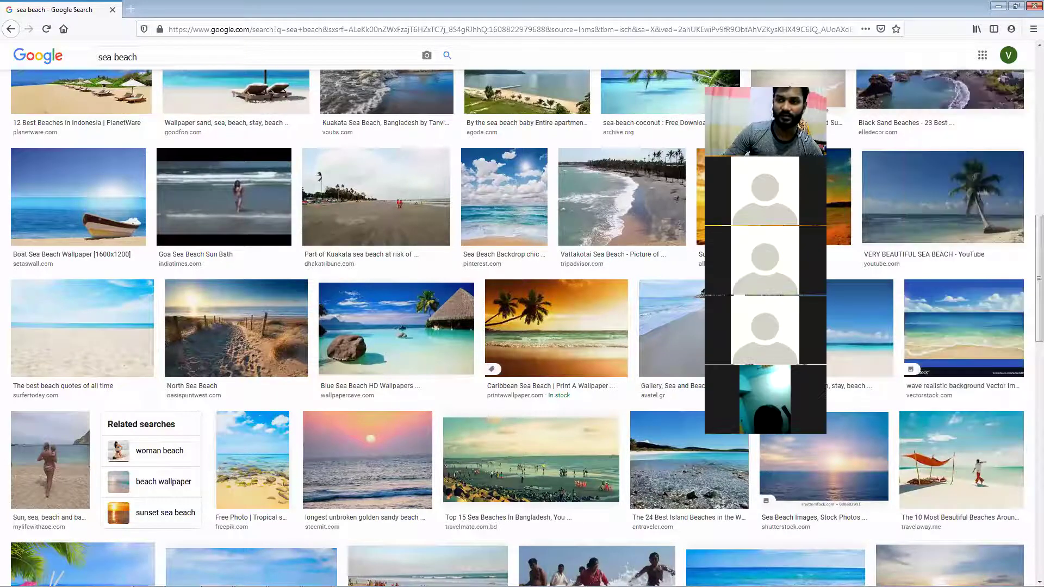
click(956, 463)
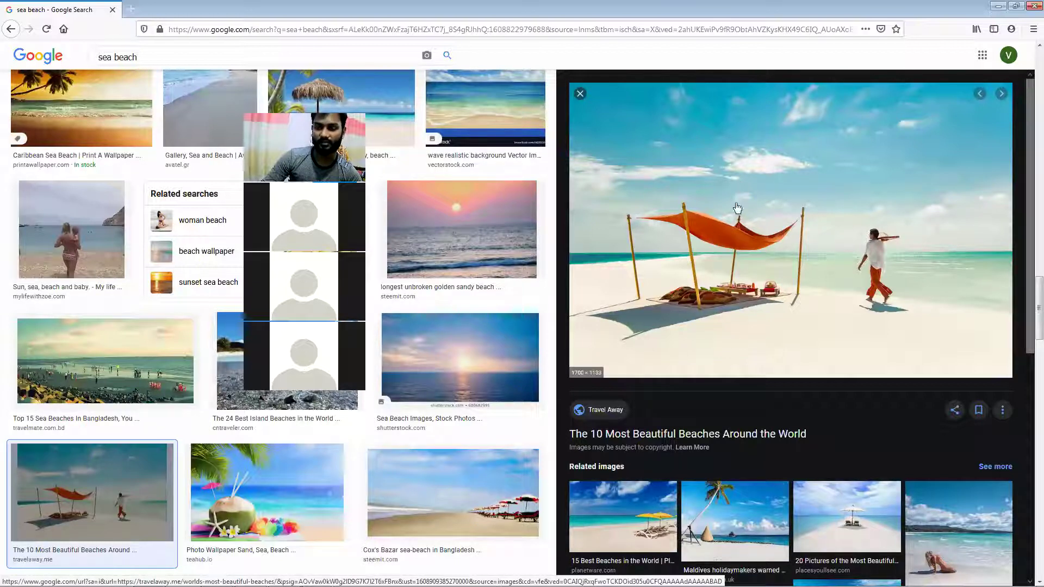
Save the preview image to the Desktop as the JPEG 'cocoa-island-beach-picnic', then minimize Firefox
right_click(750, 172)
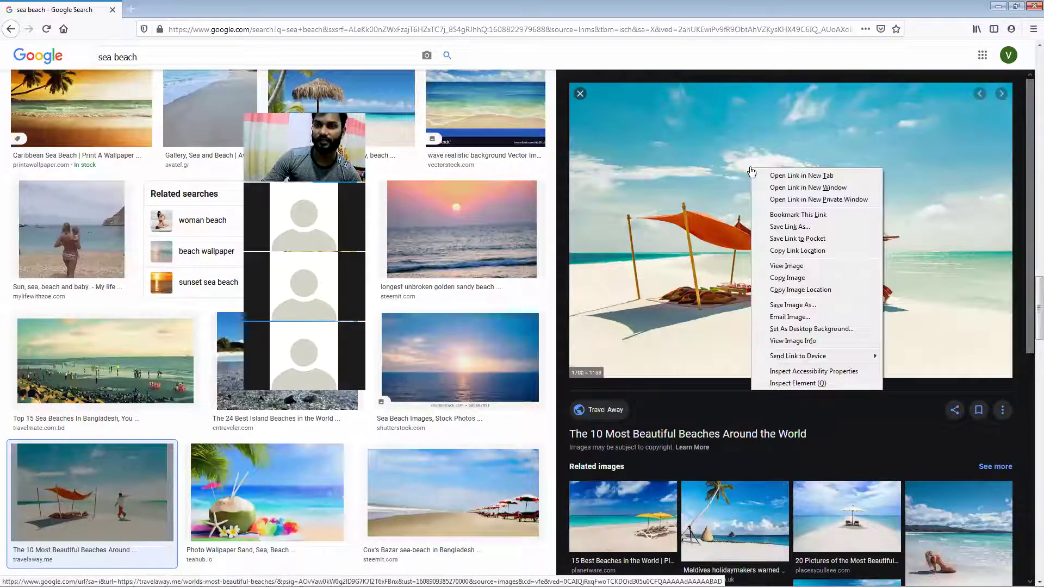
click(790, 305)
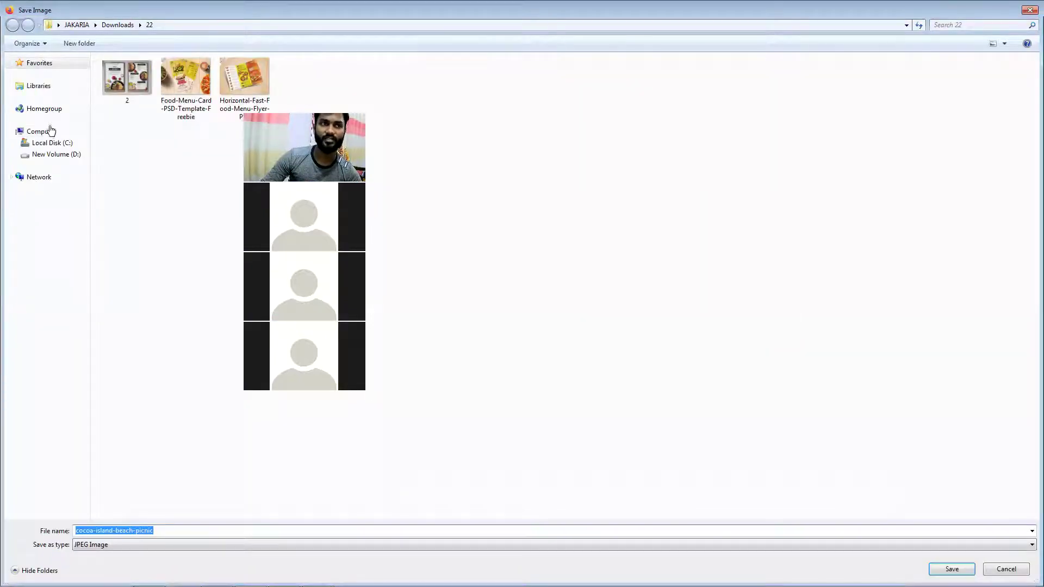
click(41, 64)
click(137, 69)
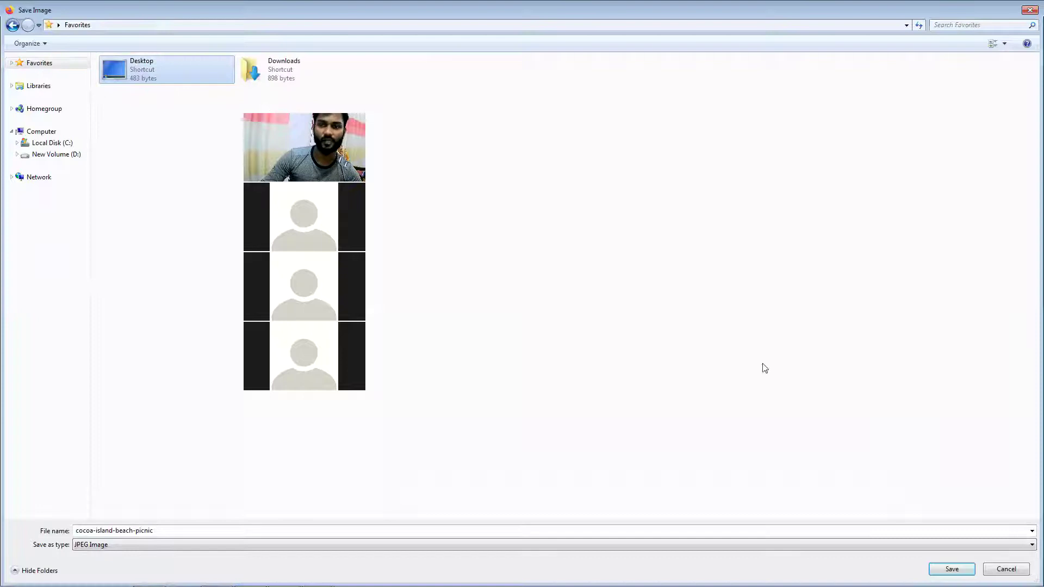
click(945, 568)
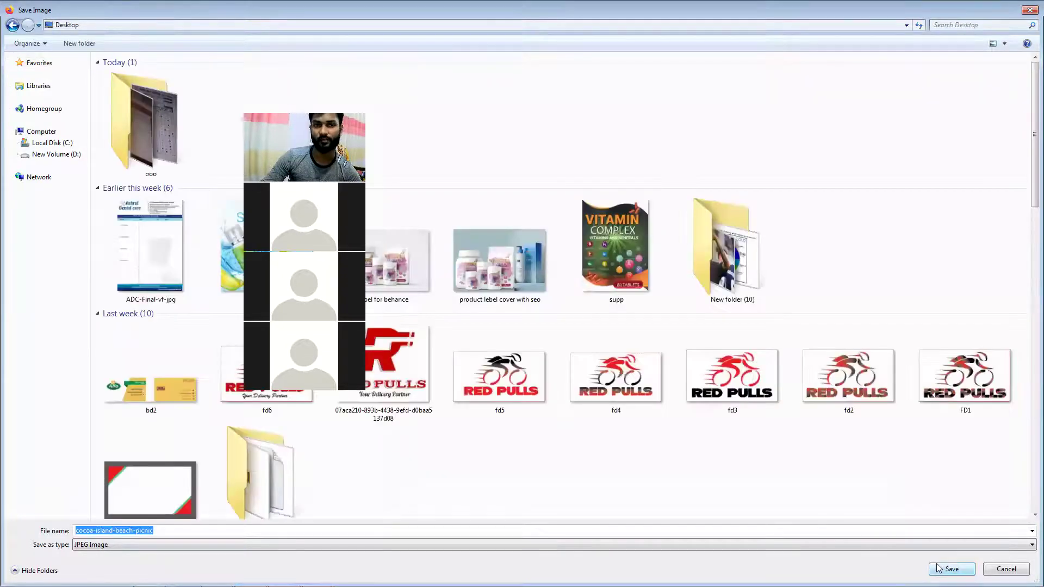
click(952, 569)
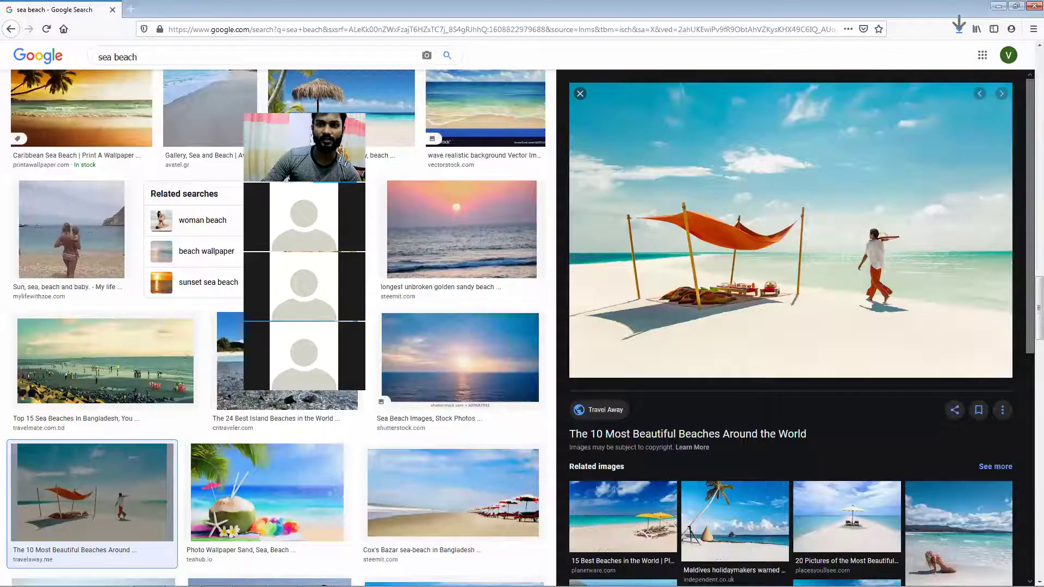
click(999, 7)
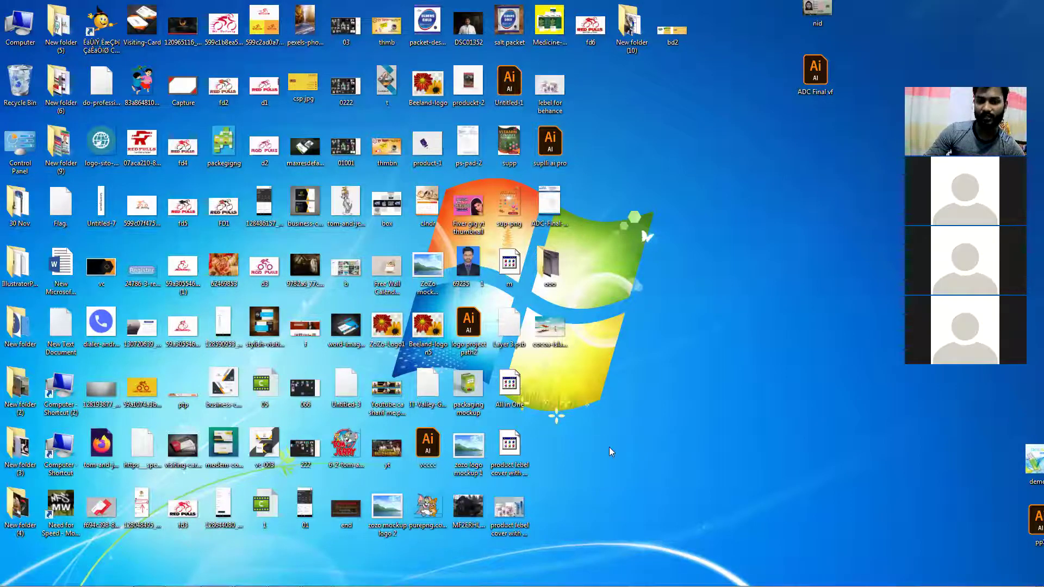
Move the saved photo icon higher on the desktop and bring Photoshop forward in a smaller window
drag(556, 351, 629, 161)
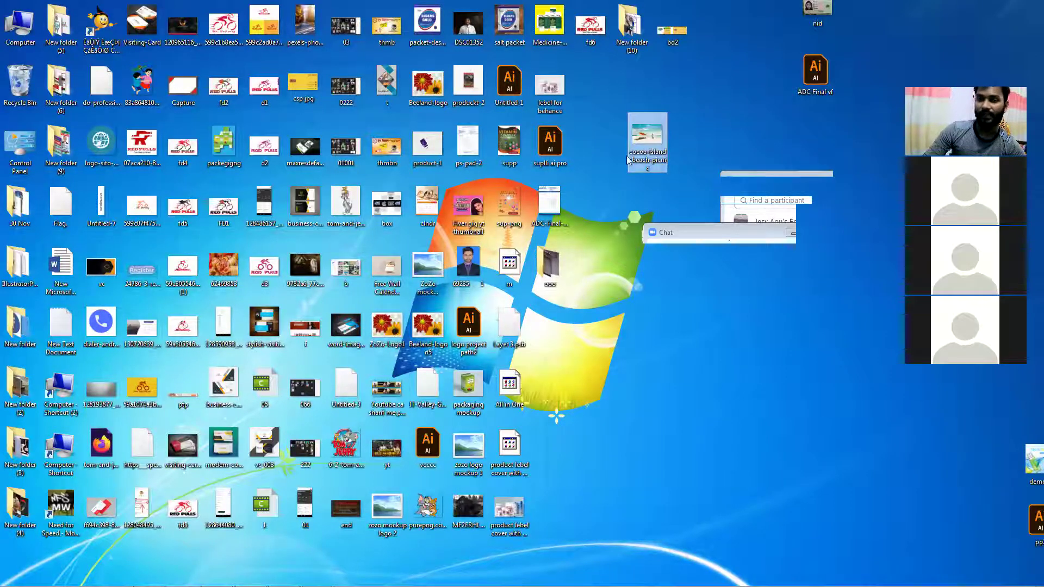
click(150, 576)
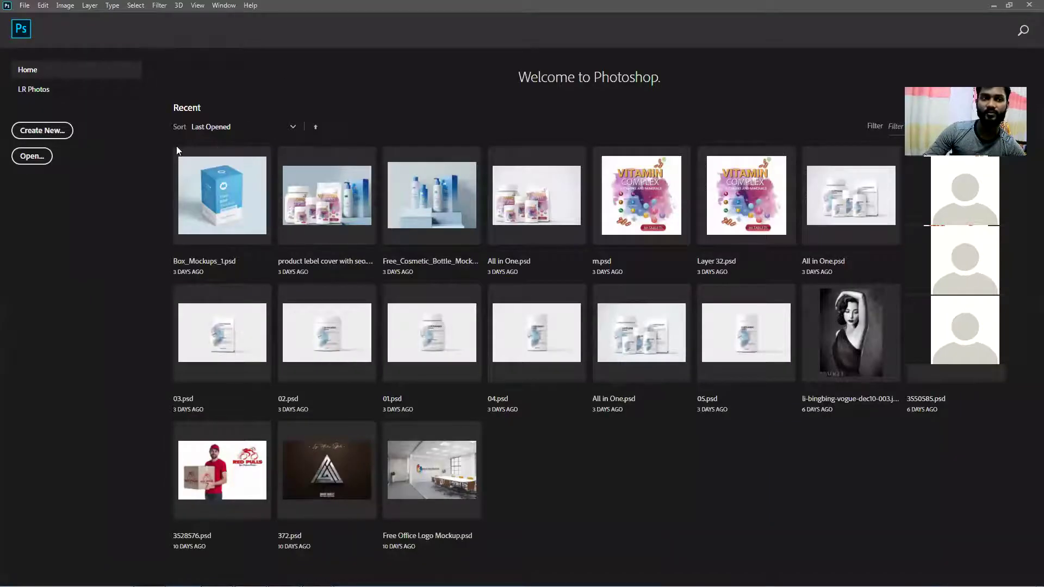
double_click(334, 5)
drag(153, 318, 318, 217)
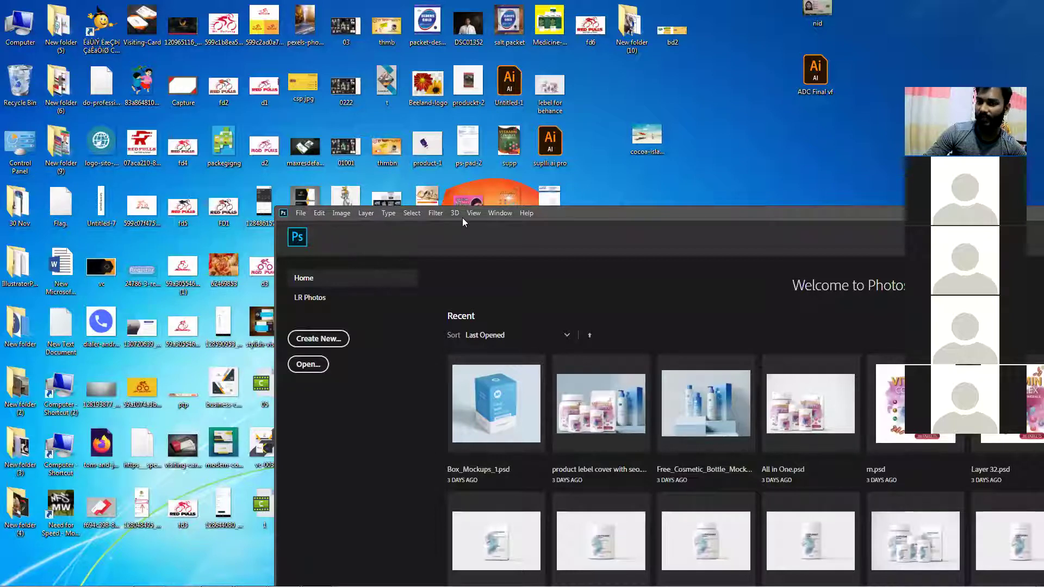
Open cocoa-island-beach-picnic from the Desktop via File > Open and maximize Photoshop
click(301, 213)
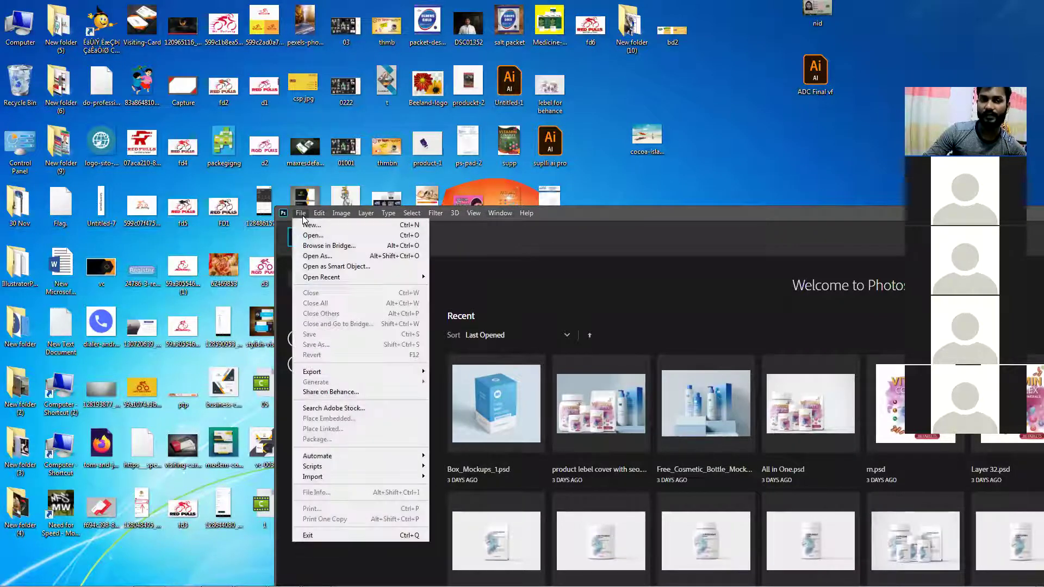
click(322, 235)
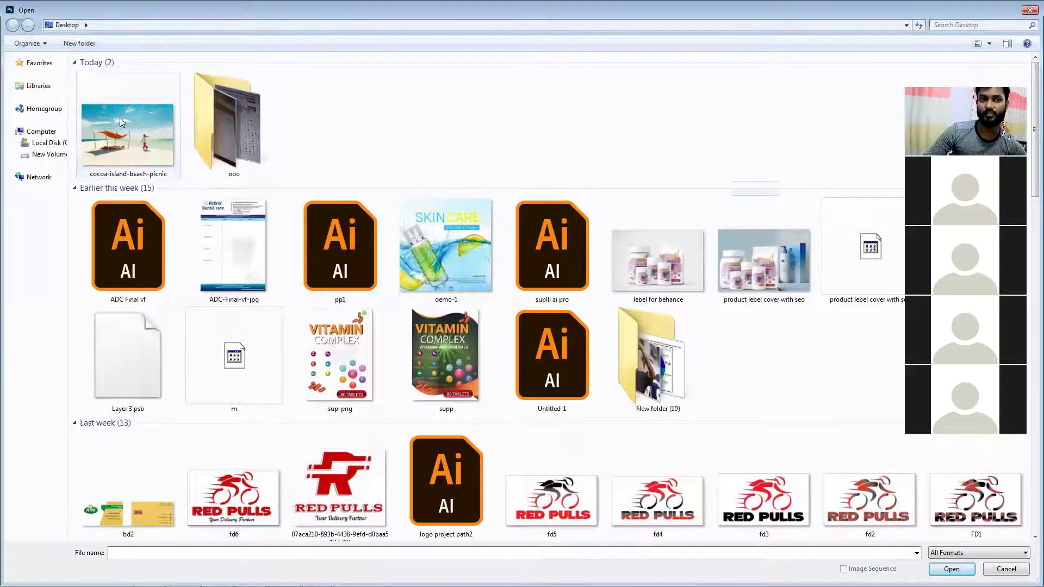
click(120, 140)
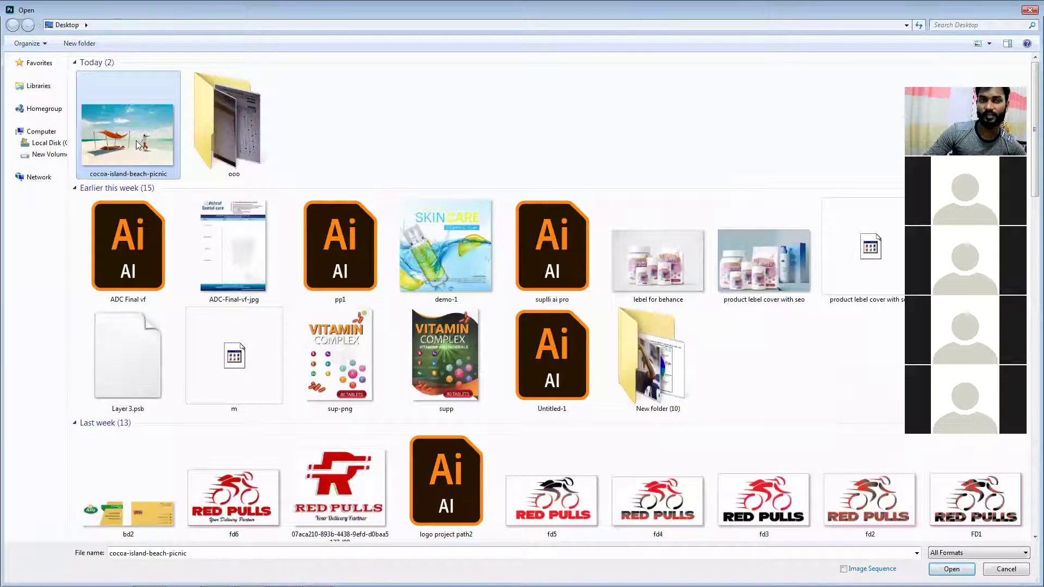
double_click(136, 144)
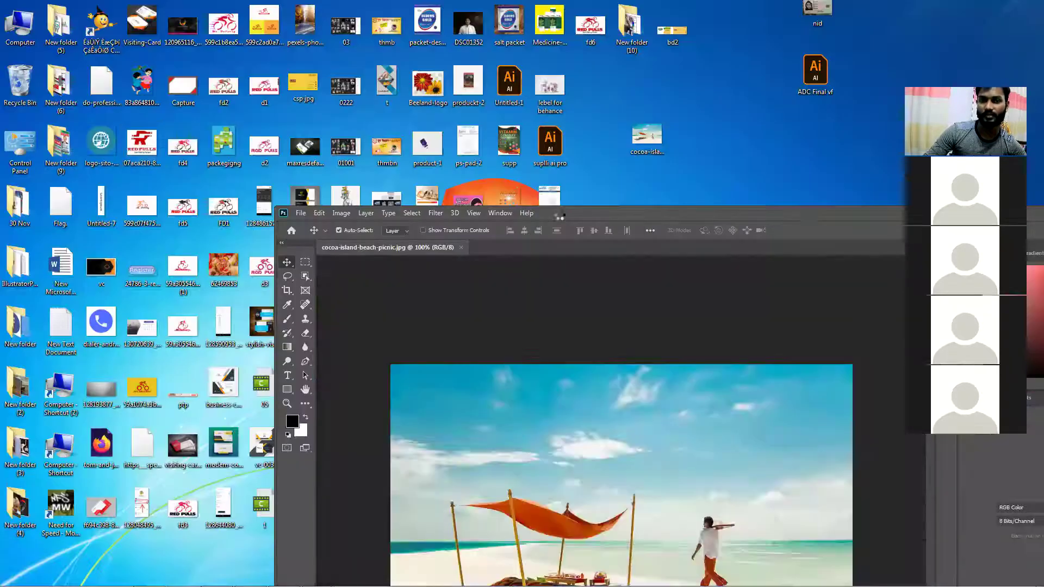
double_click(560, 214)
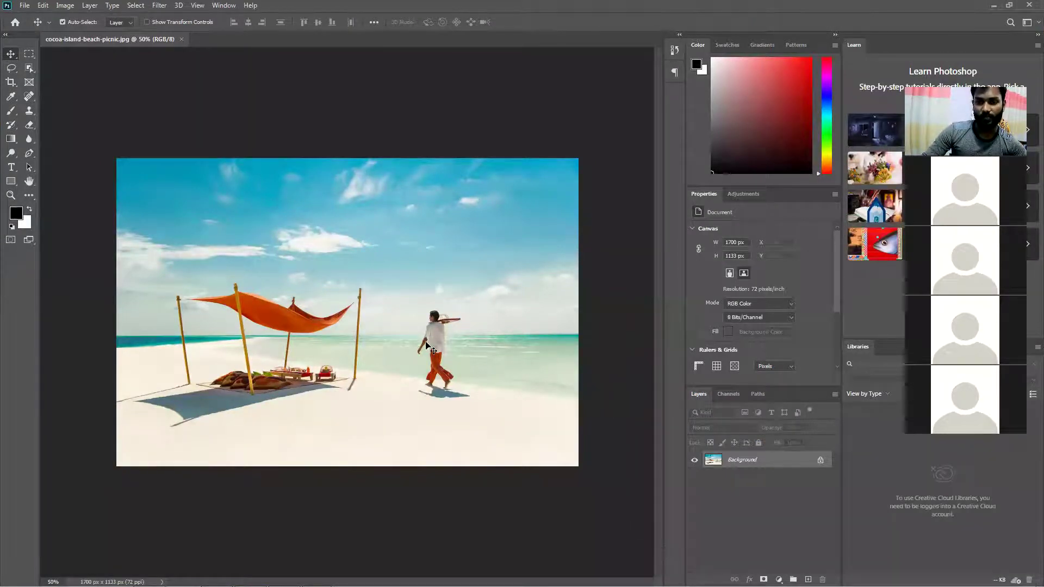
mouse_move(255, 582)
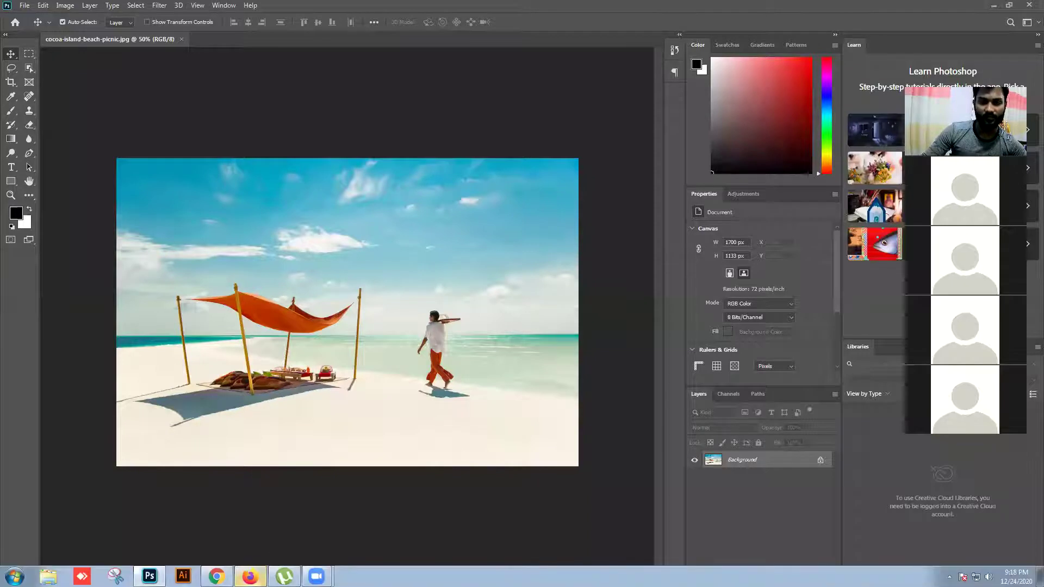
click(250, 576)
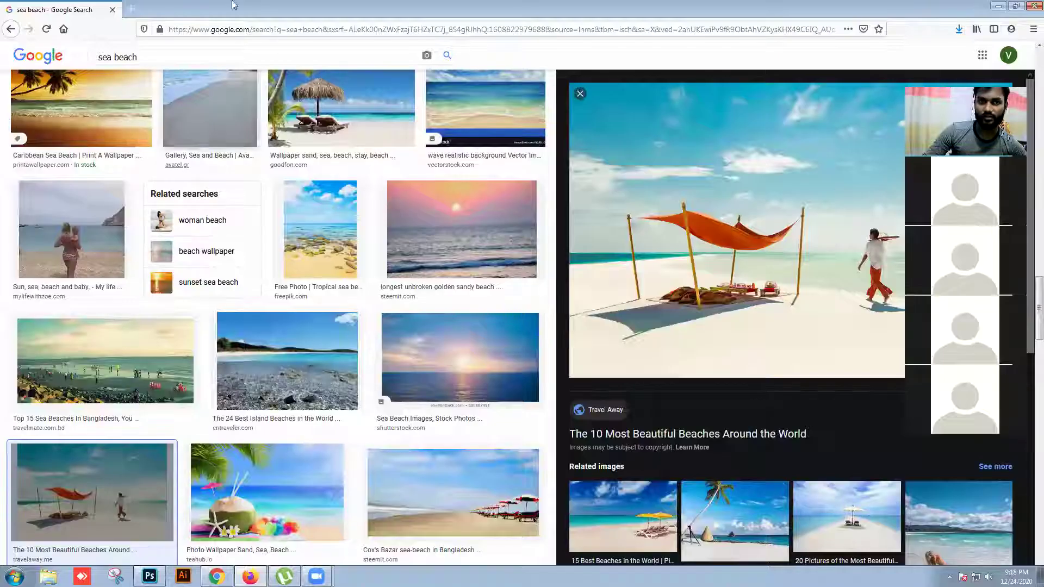
click(131, 9)
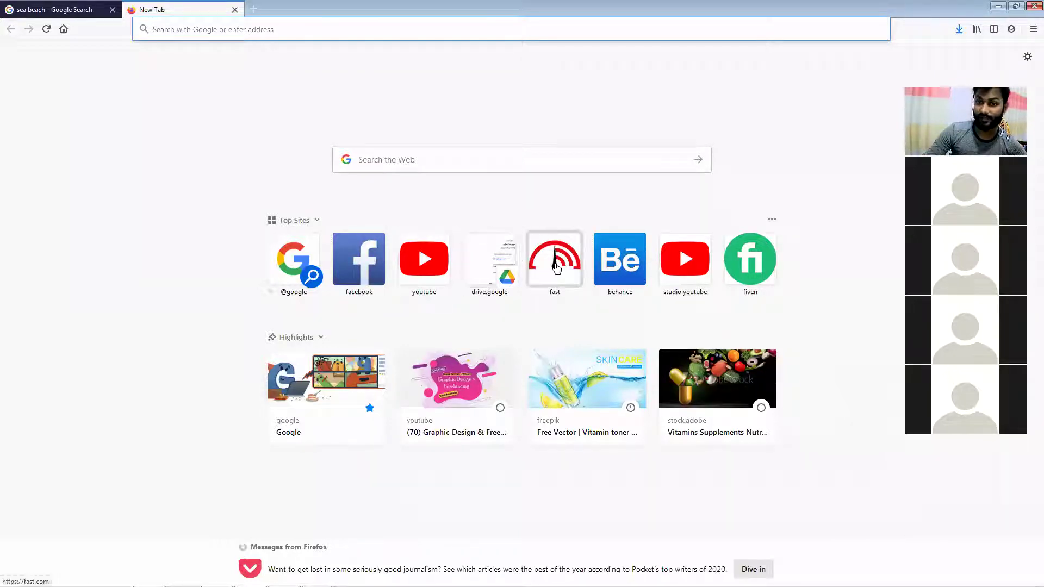
click(556, 267)
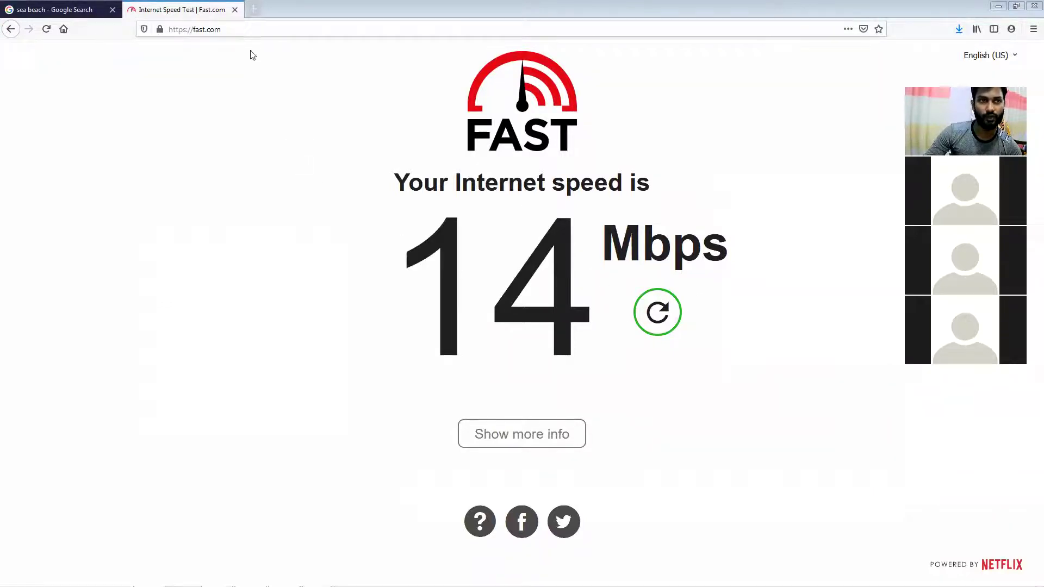
click(235, 10)
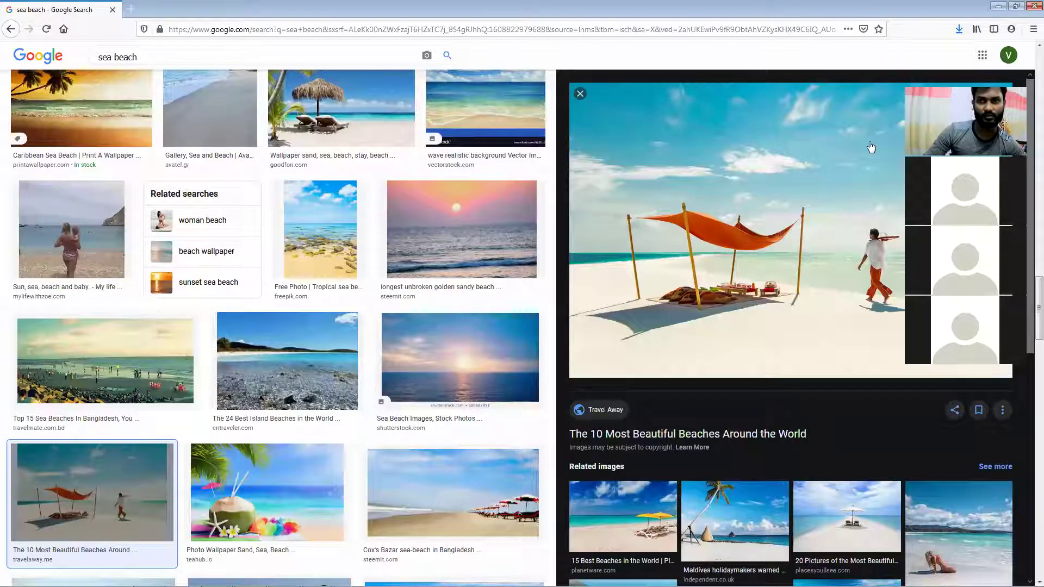
click(990, 5)
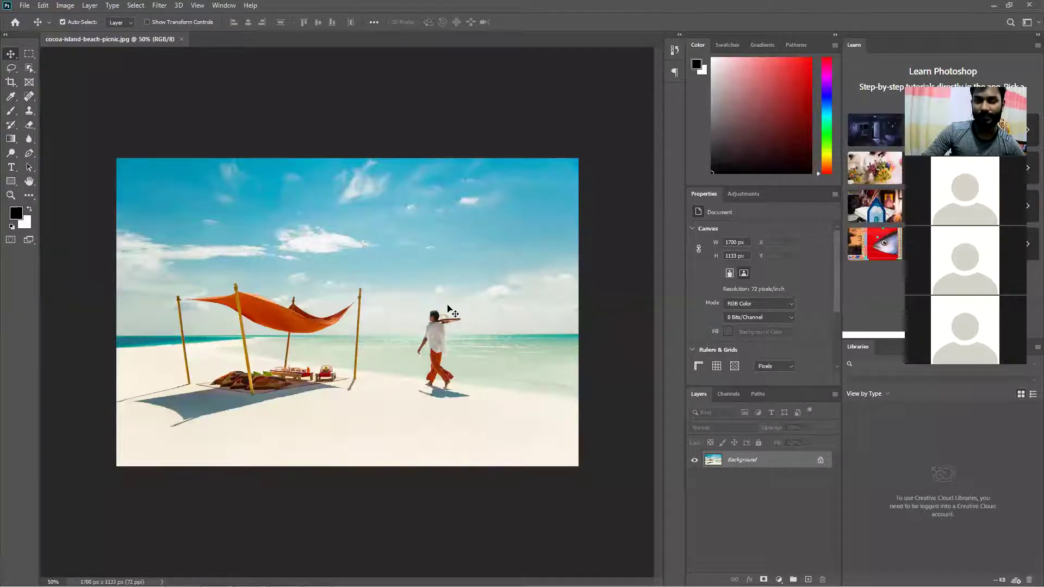
Open and dismiss the File menu twice without choosing a command
click(25, 6)
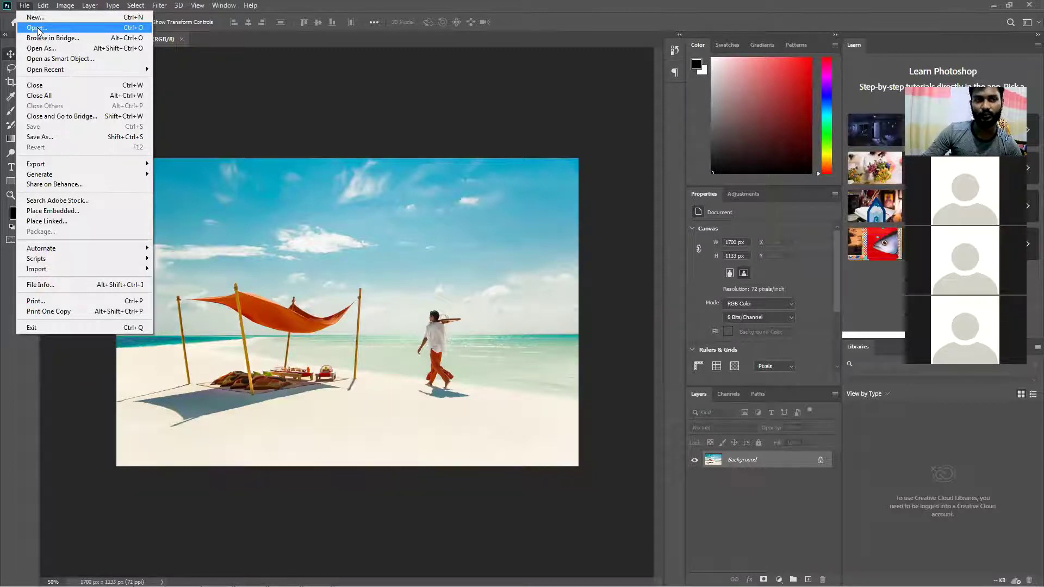
click(210, 86)
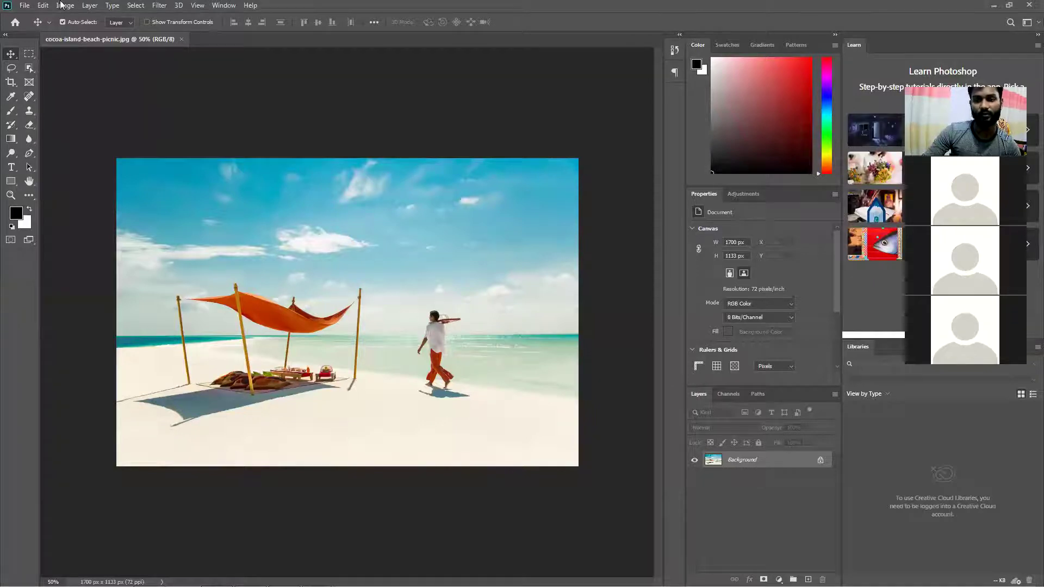
click(28, 6)
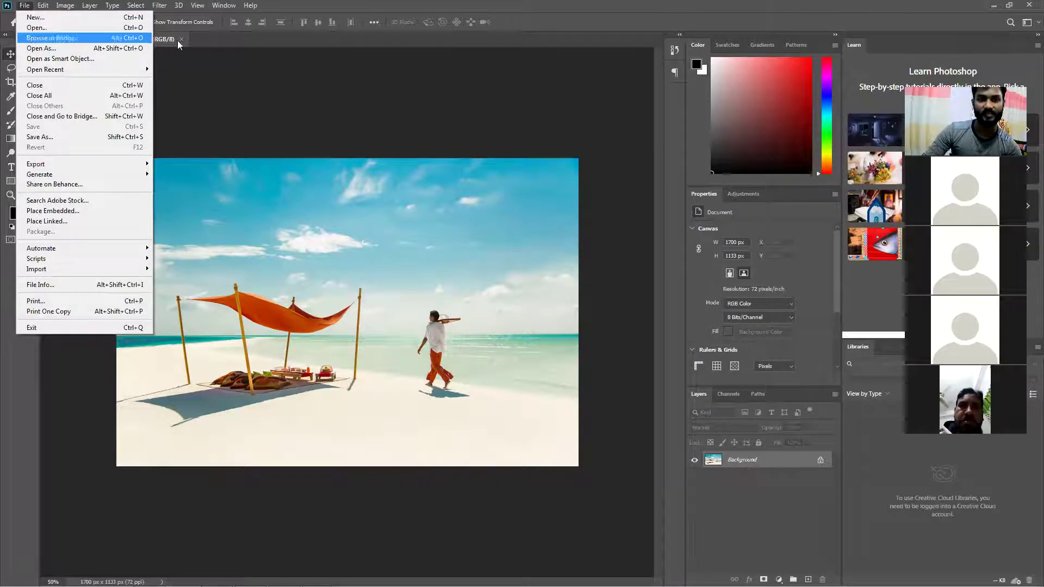
key(Escape)
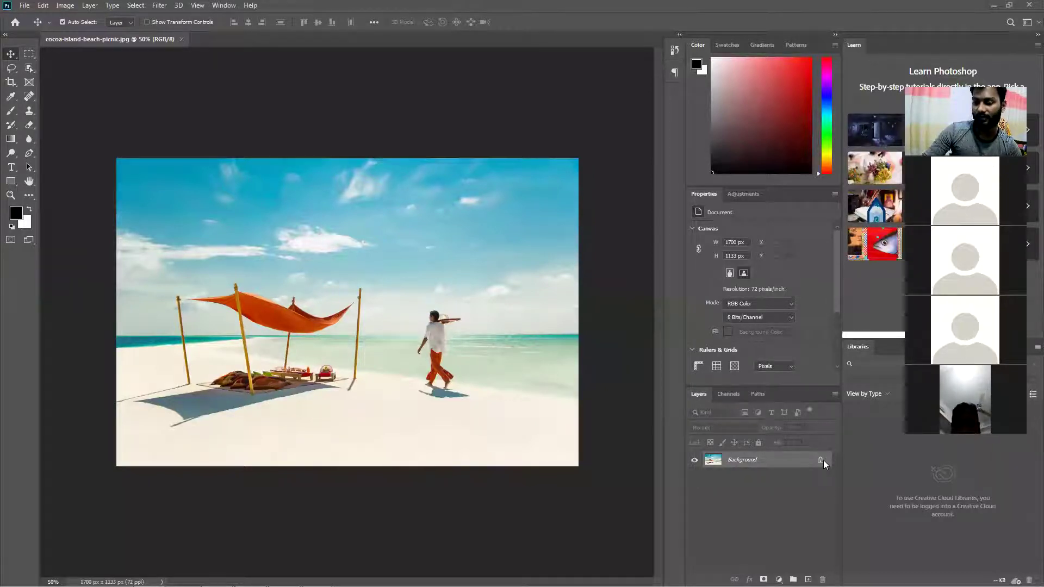
Drag the Background layer's lock away, then close the photo and discard the changes
click(817, 462)
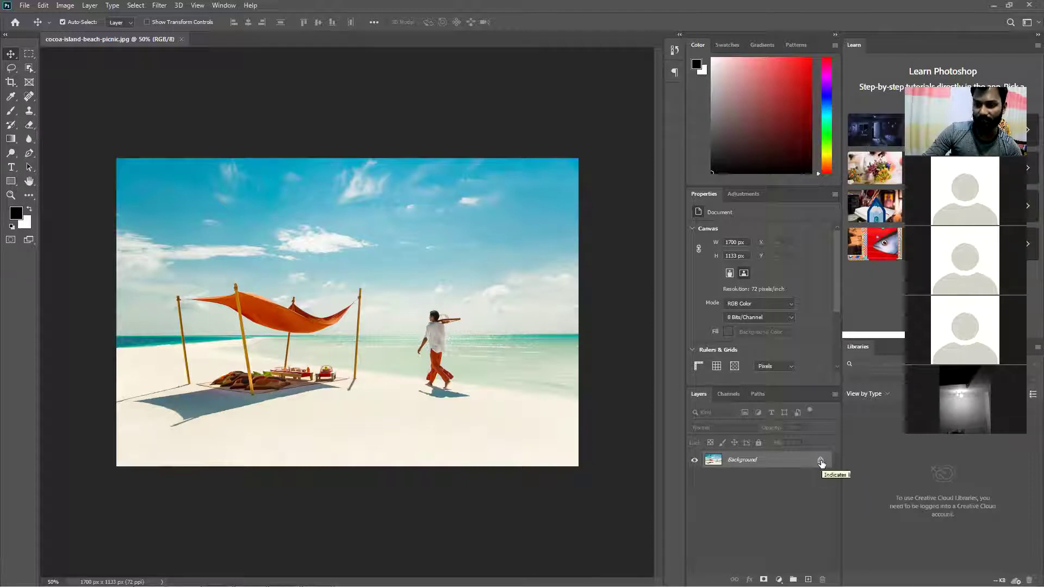
drag(821, 462, 826, 573)
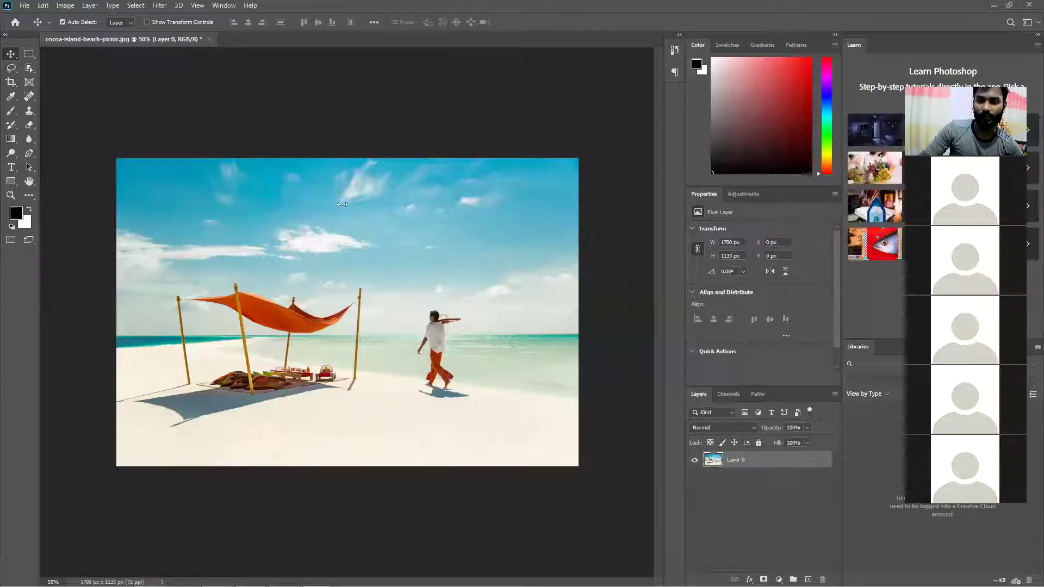
click(209, 39)
click(516, 220)
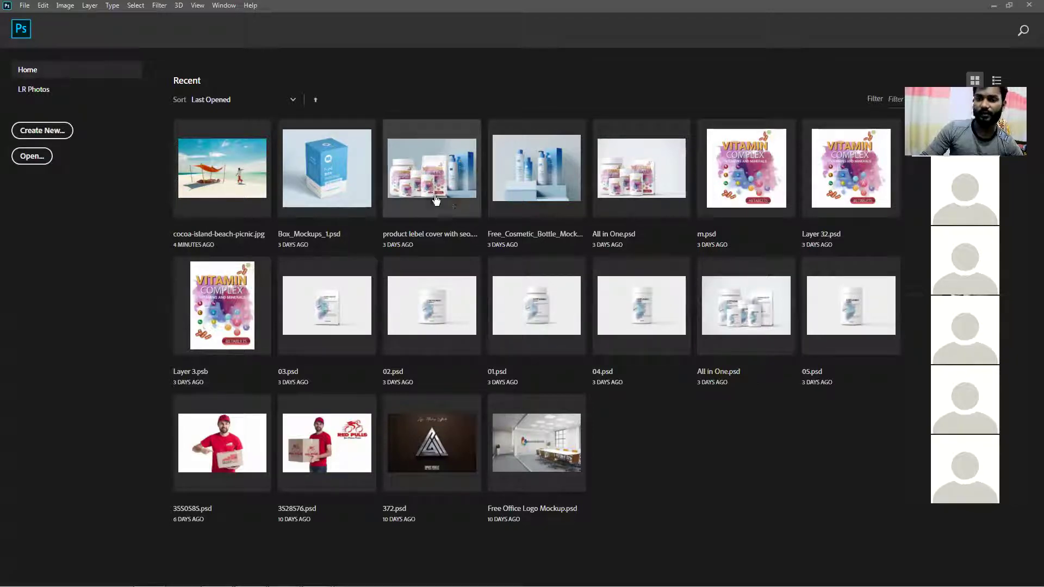
Reopen cocoa-island-beach-picnic.jpg from the File > Open dialog
click(27, 6)
click(30, 28)
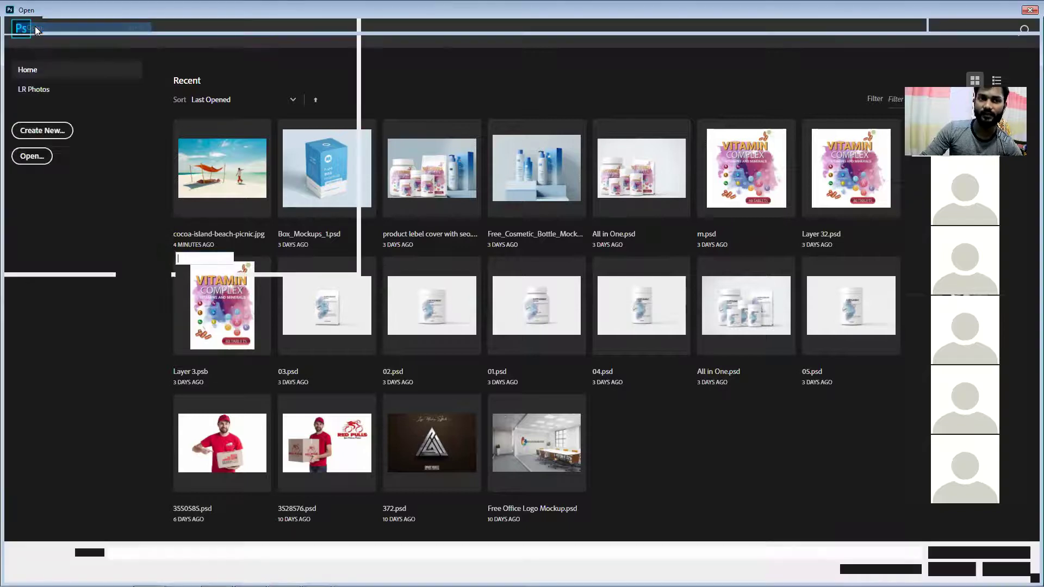
double_click(124, 141)
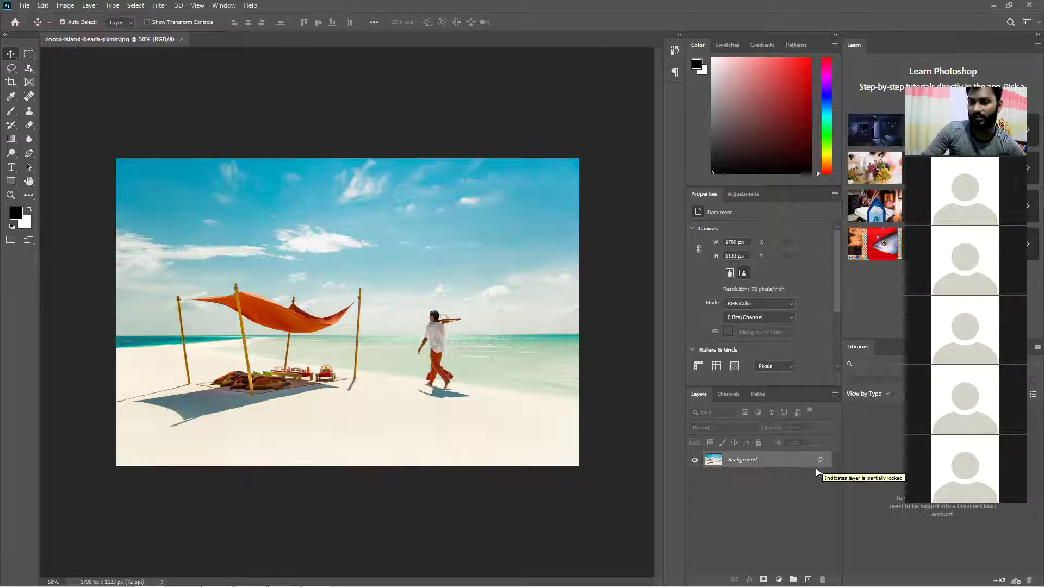
Unlock Background into Layer 0, zoom the photo in to 66.7%, then undo the unlock
drag(820, 461, 822, 580)
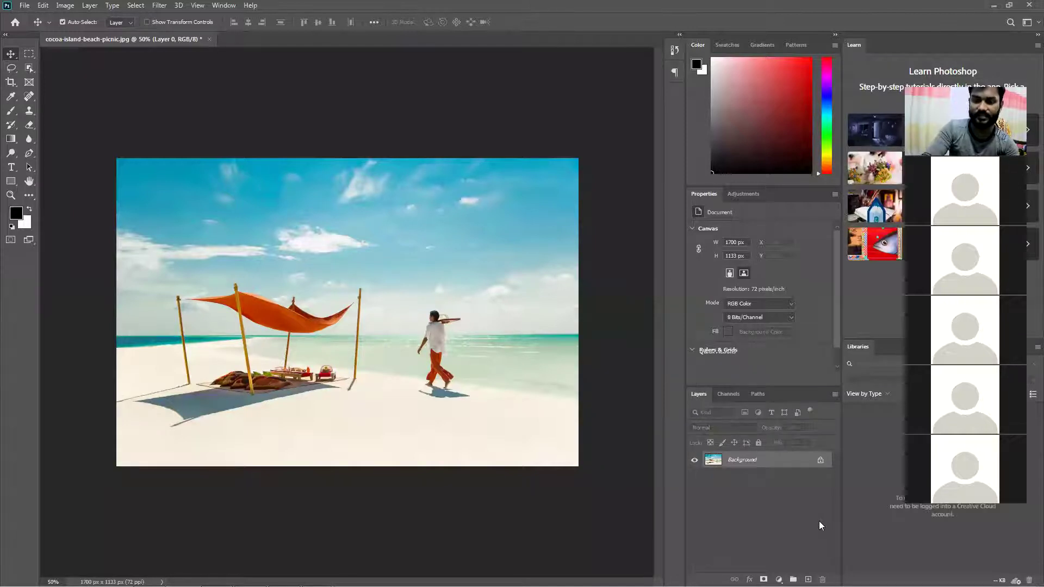
click(814, 459)
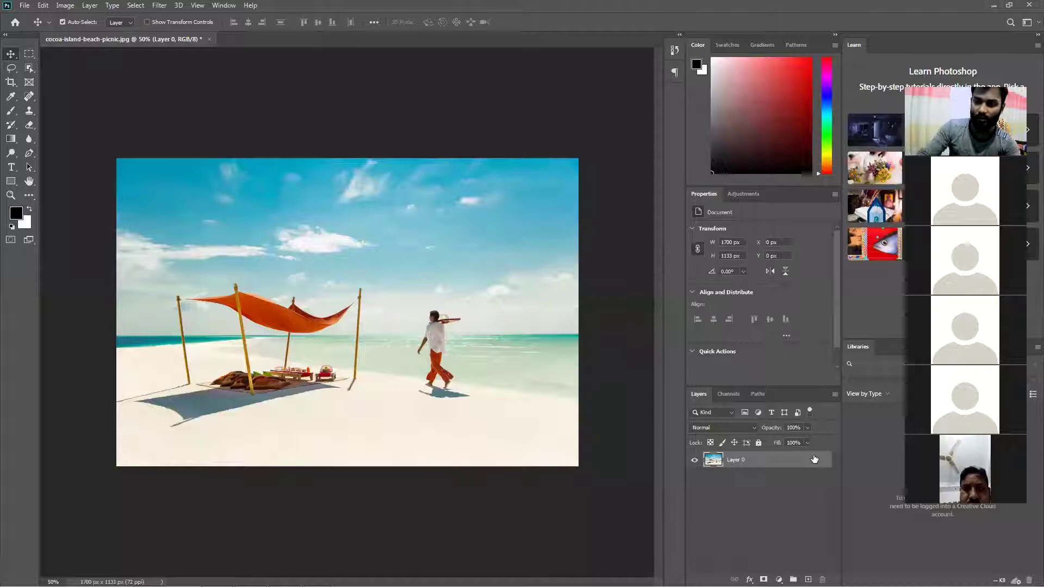
key(ctrl+space)
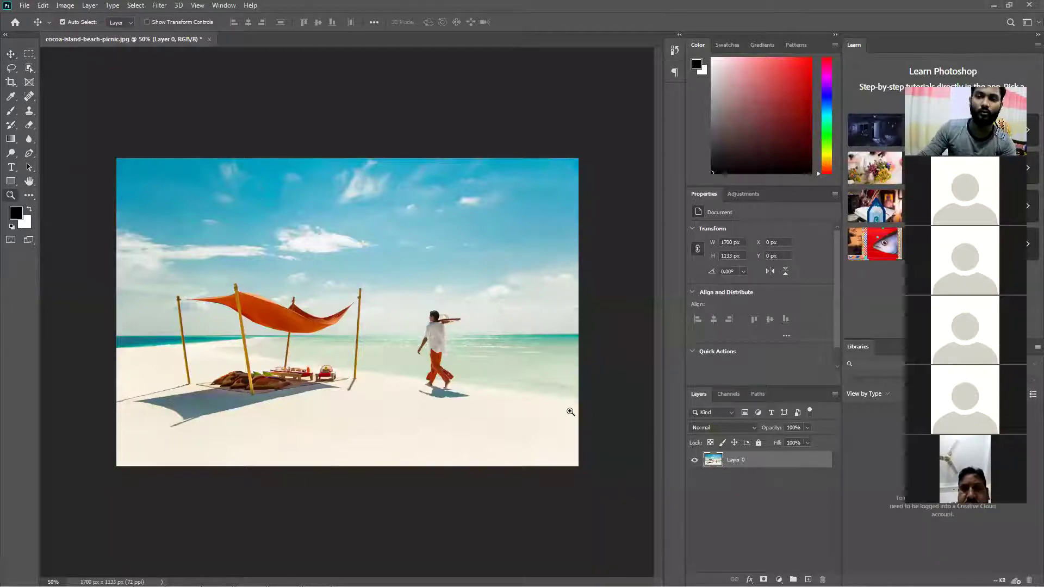
click(570, 411)
key(ctrl+z)
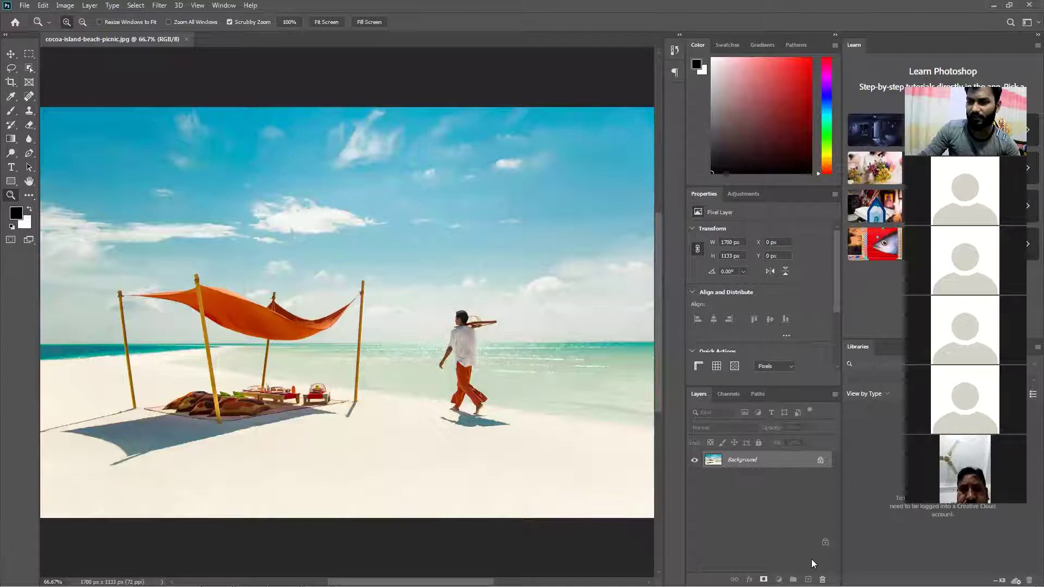
Restore the Photoshop window and resize it toward the top left of the screen
key(super+Down)
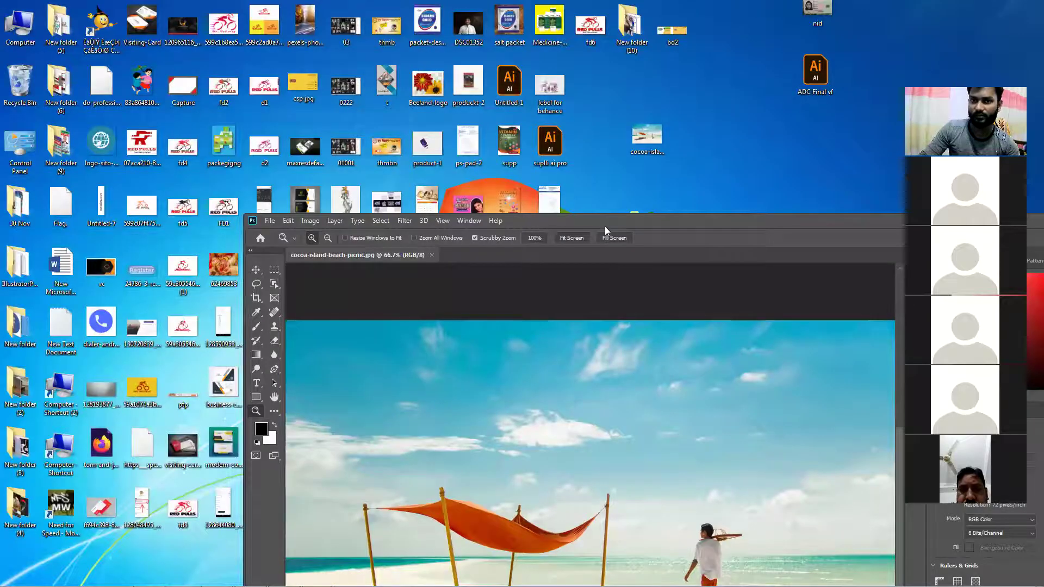
drag(605, 224, 447, 49)
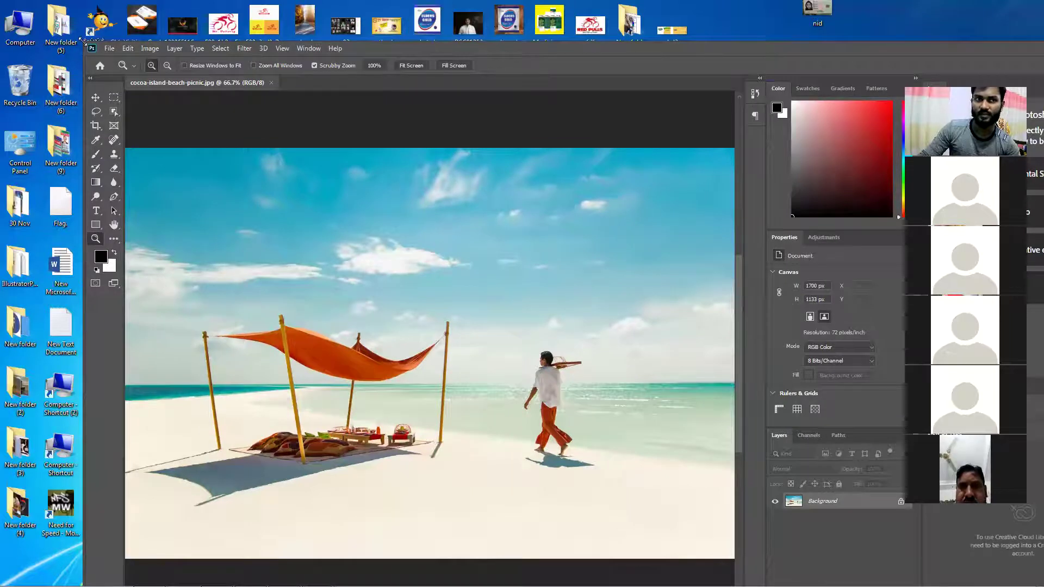
drag(80, 42, 135, 187)
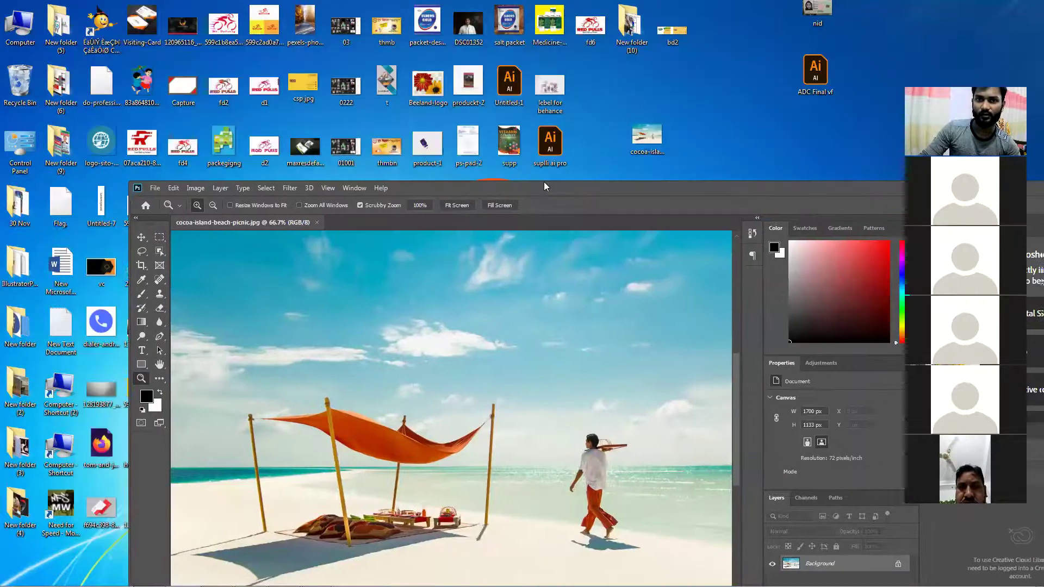
drag(544, 188, 422, 58)
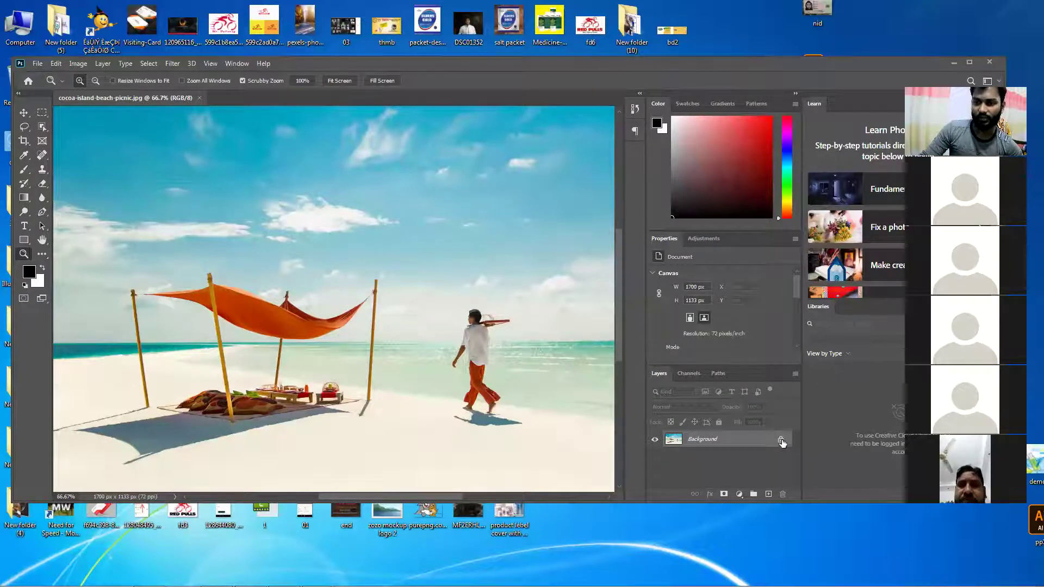
Drag the Background lock onto the trash to make Layer 0, then maximize Photoshop
drag(782, 440, 780, 471)
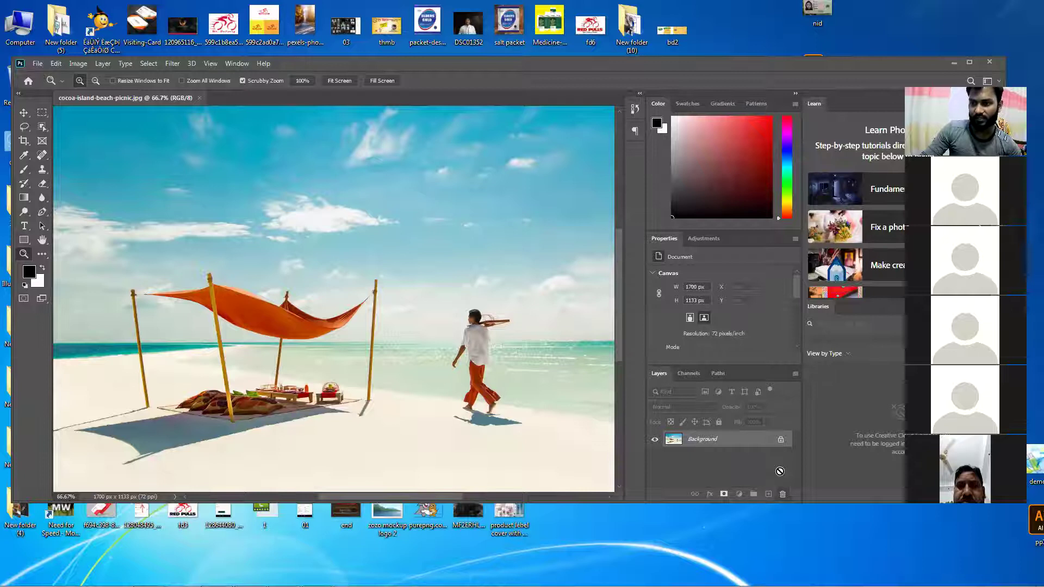
drag(780, 471, 783, 493)
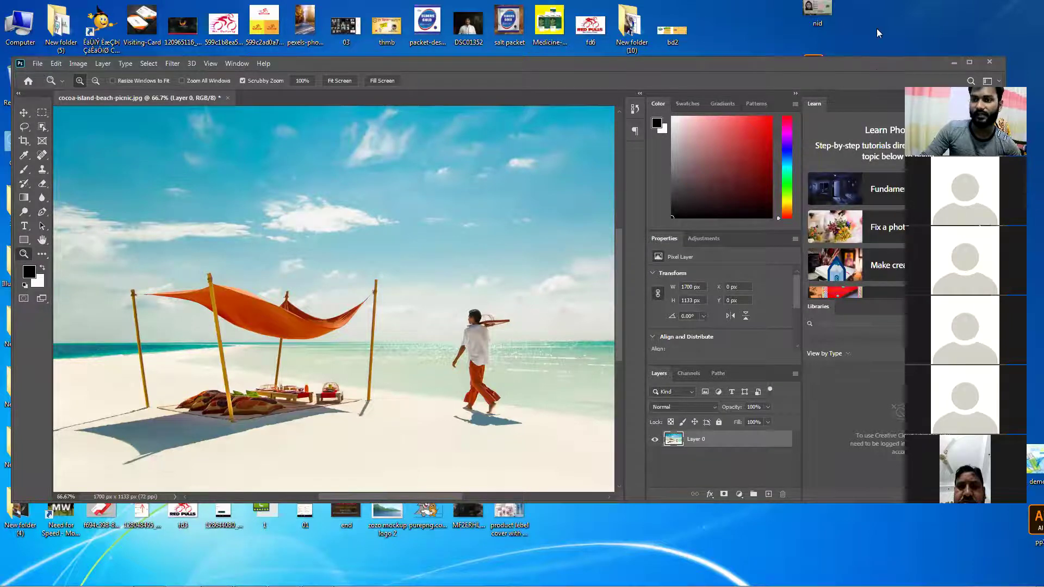
double_click(865, 63)
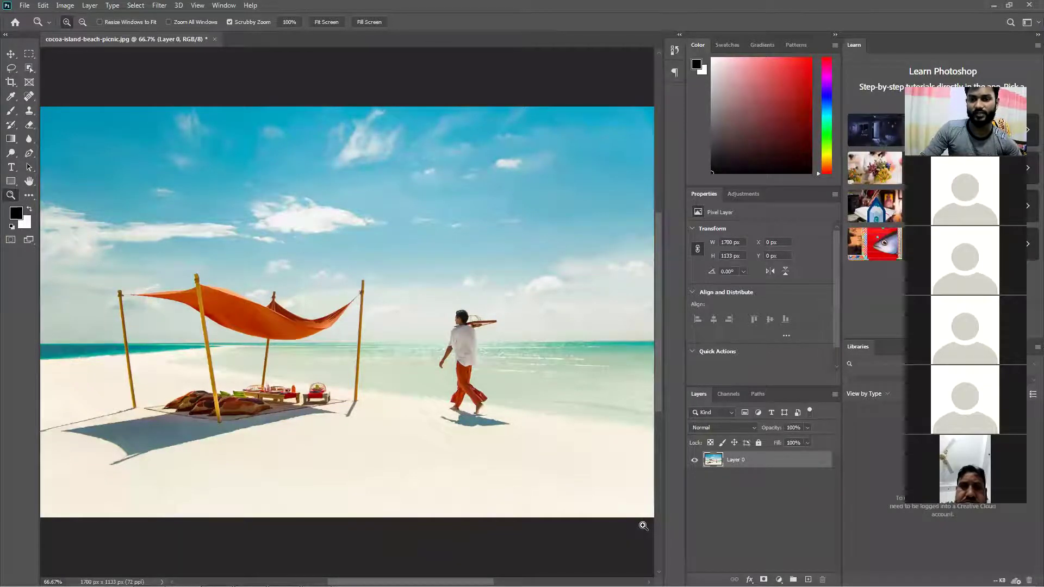
Undock the Tools panel into a floating window and select the Move tool
mouse_move(647, 586)
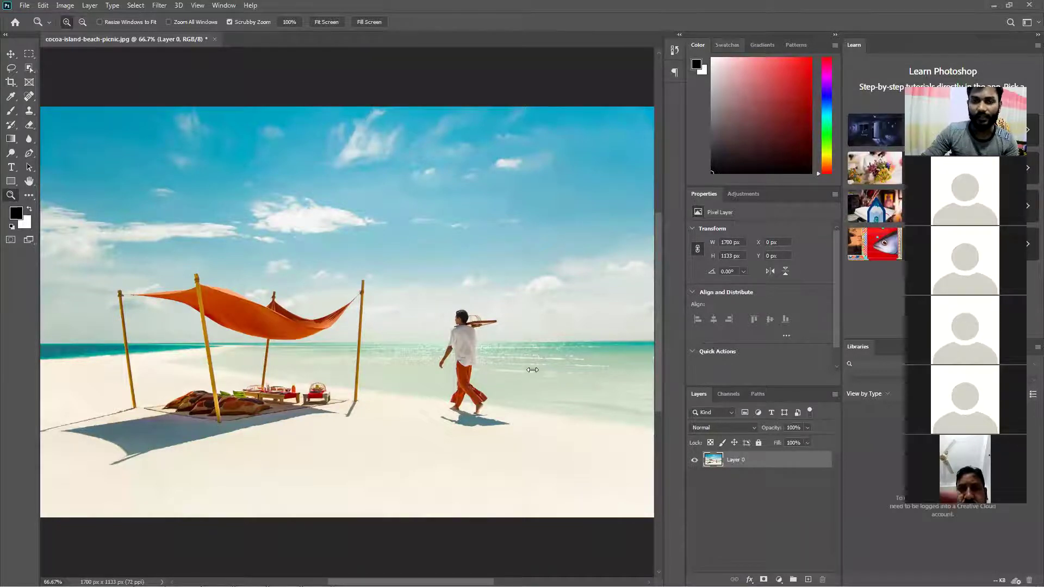
drag(13, 45, 11, 78)
click(11, 54)
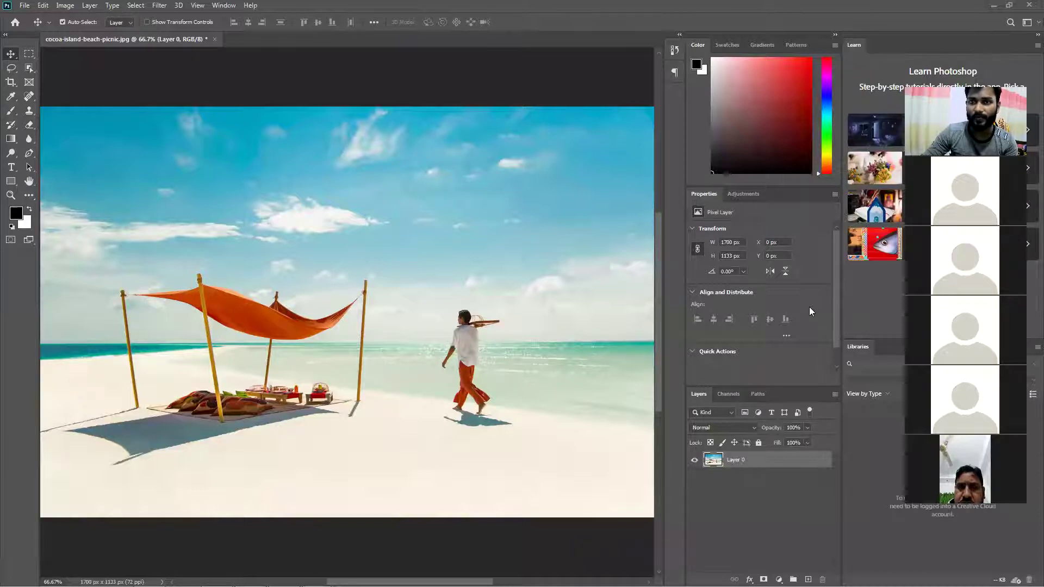
Choose the plain Lasso Tool from the lasso tool variants
click(12, 69)
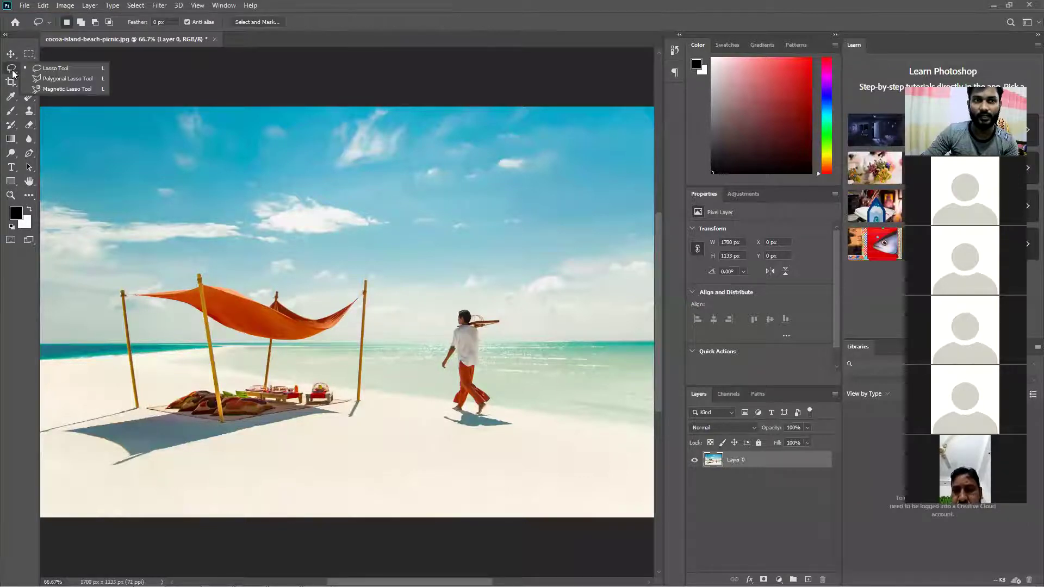
click(36, 69)
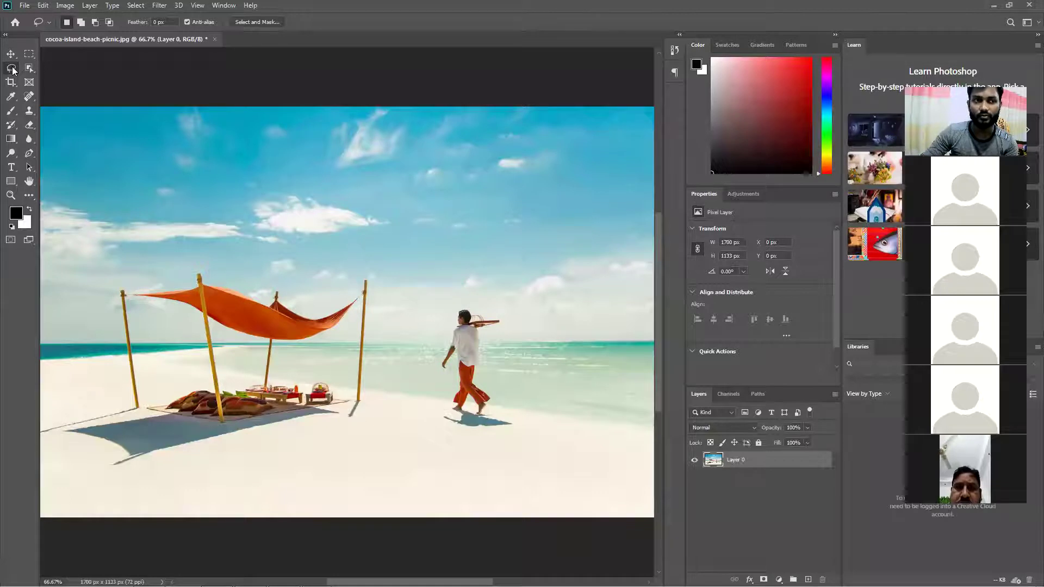
click(13, 70)
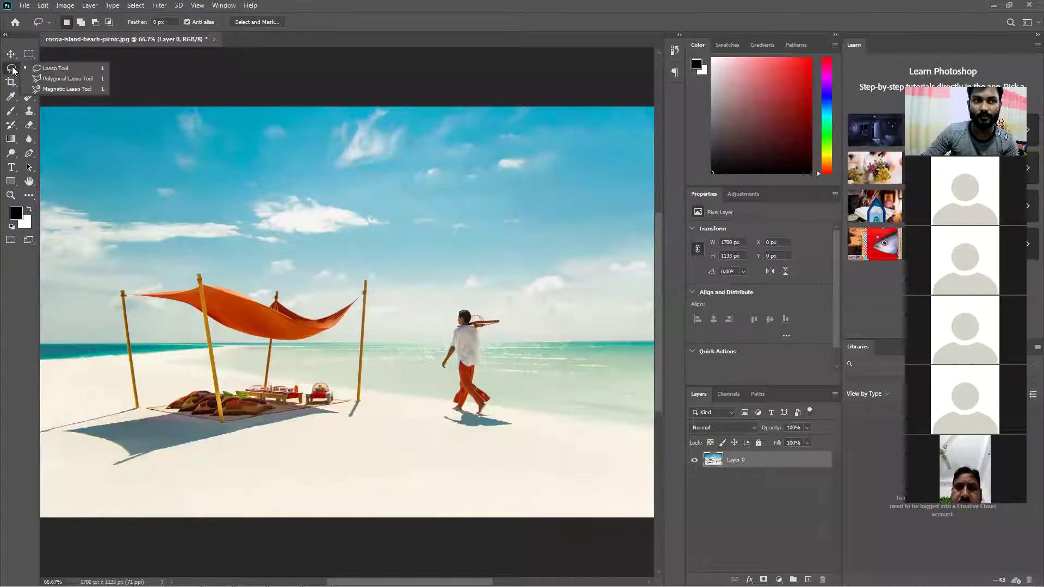
click(75, 68)
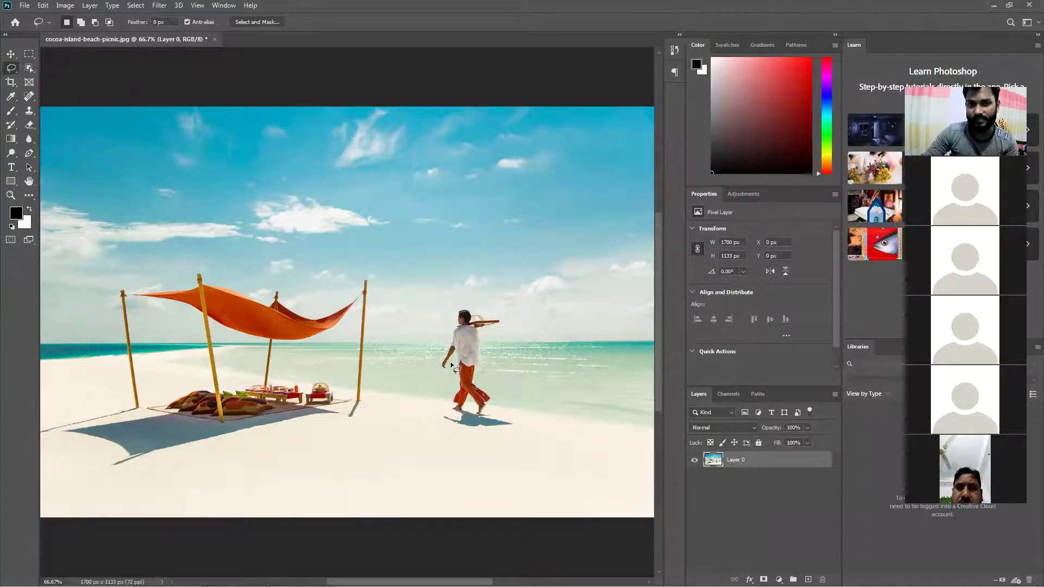
Lasso around the walking man and his shadow, discarding the first attempt
mouse_move(445, 375)
mouse_down()
mouse_move(436, 365)
mouse_move(462, 310)
mouse_move(486, 334)
mouse_move(483, 383)
mouse_move(513, 423)
mouse_move(482, 435)
mouse_move(438, 420)
mouse_move(453, 402)
mouse_move(452, 361)
mouse_up()
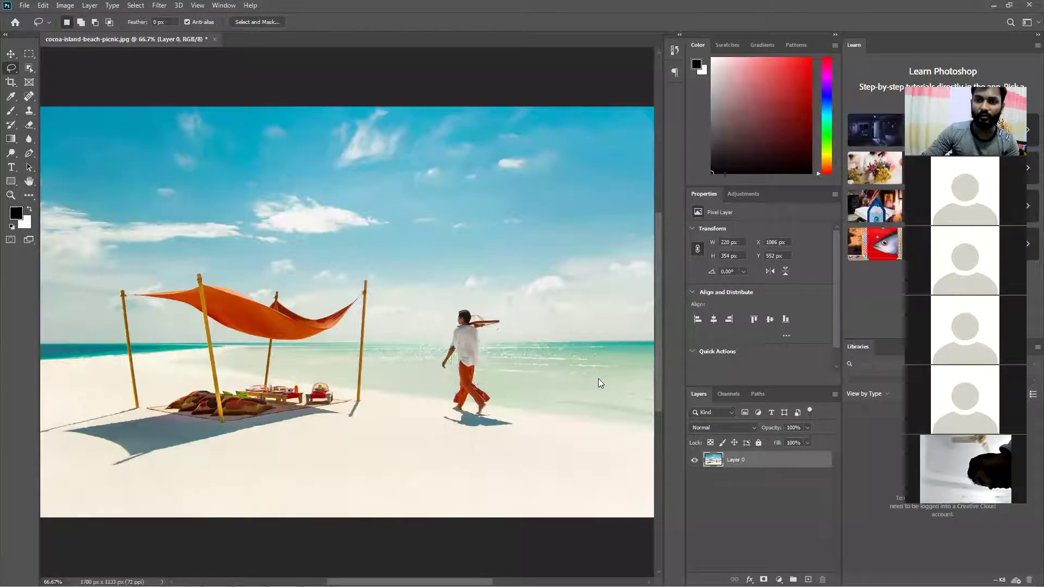
click(475, 364)
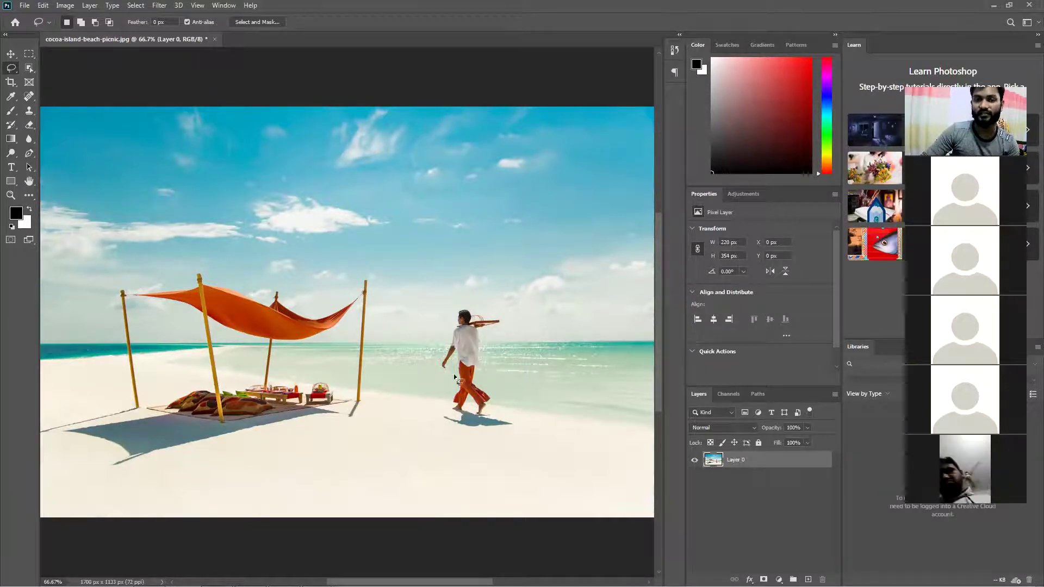
mouse_move(449, 369)
mouse_down()
mouse_move(443, 375)
mouse_move(439, 363)
mouse_move(465, 306)
mouse_move(495, 318)
mouse_move(485, 386)
mouse_move(516, 430)
mouse_move(481, 434)
mouse_move(442, 422)
mouse_move(453, 358)
mouse_up()
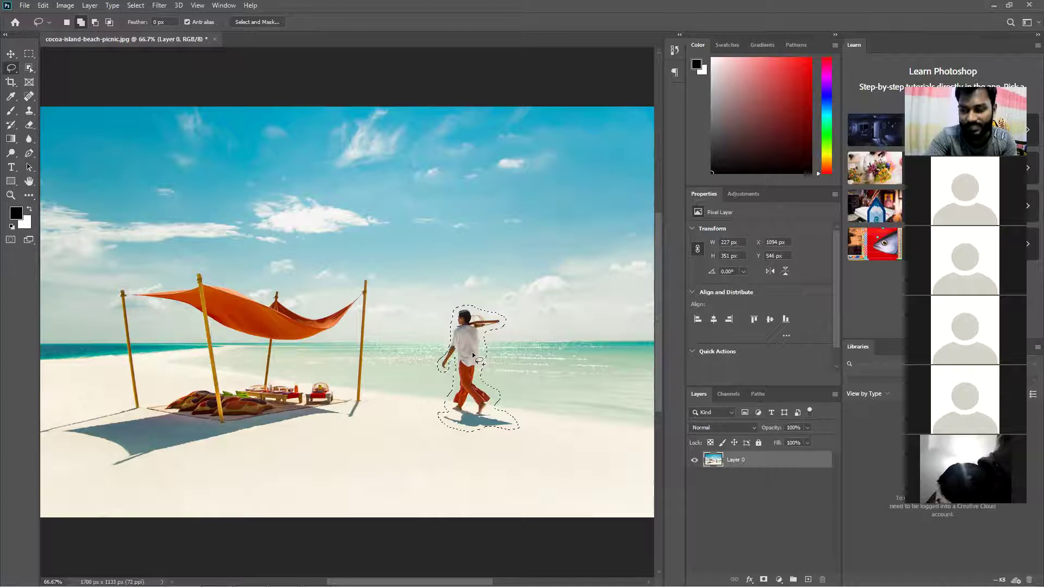
Fill the selected man and shadow with Content-Aware contents, Normal mode, 100% opacity
key(shift+F5)
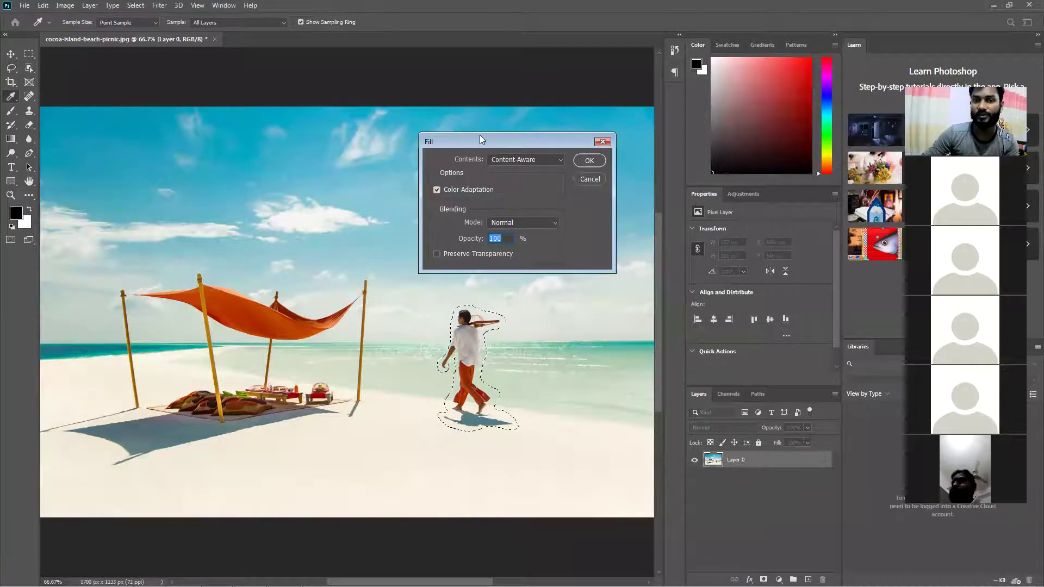
drag(480, 136, 349, 164)
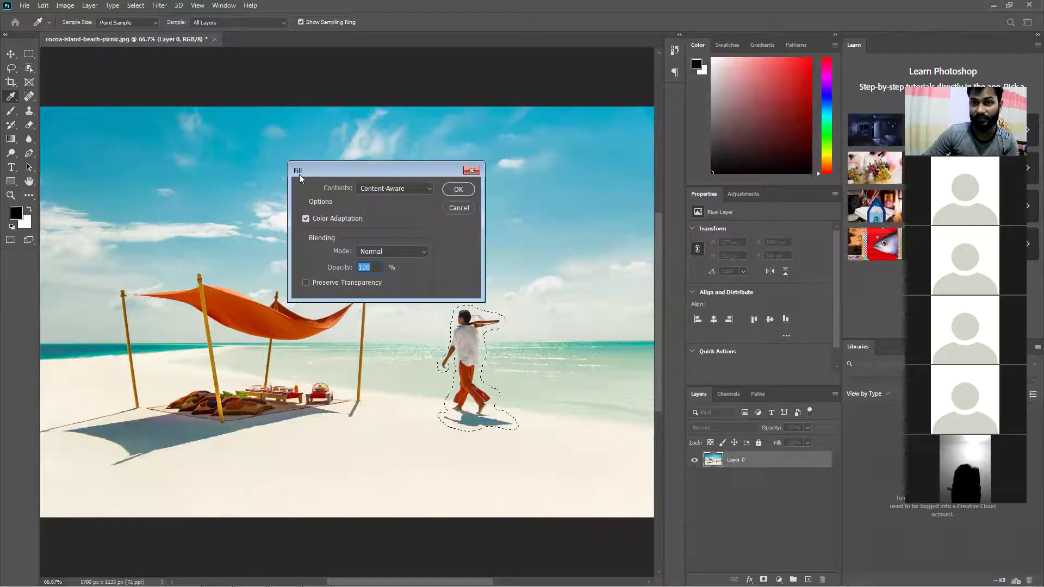
click(374, 268)
click(377, 188)
click(398, 191)
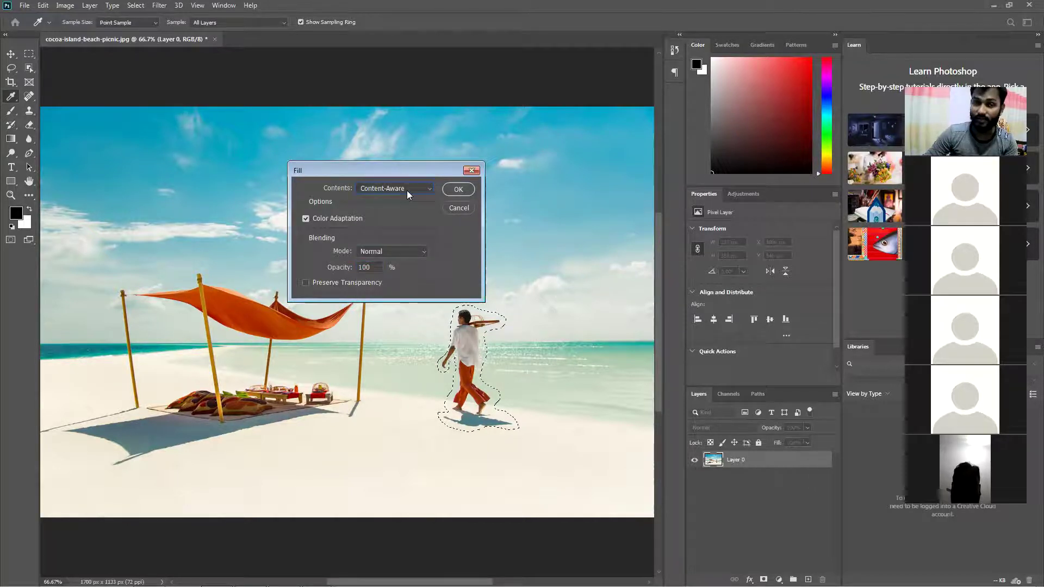
click(406, 190)
click(410, 187)
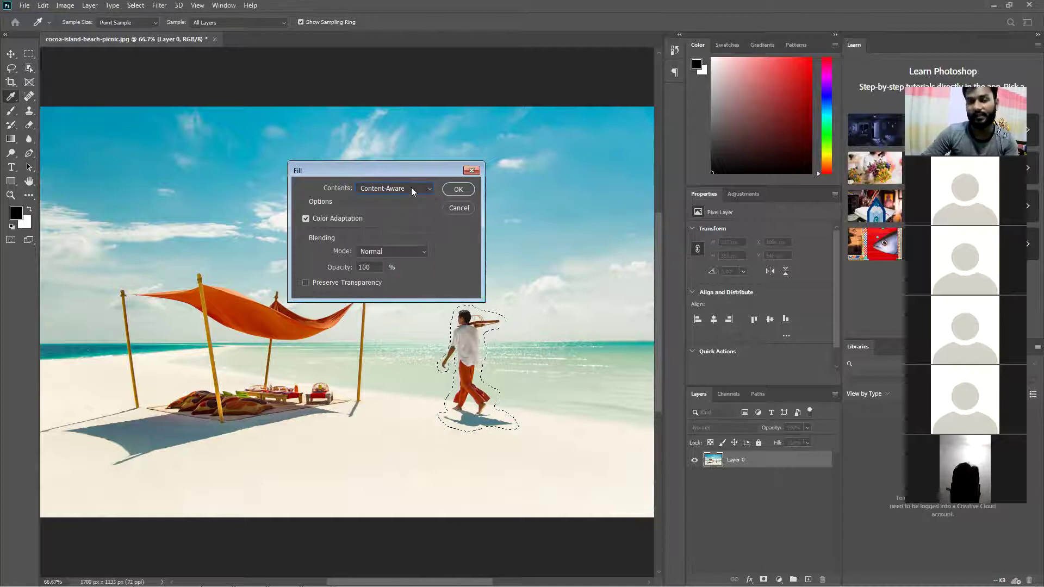
click(411, 187)
click(388, 233)
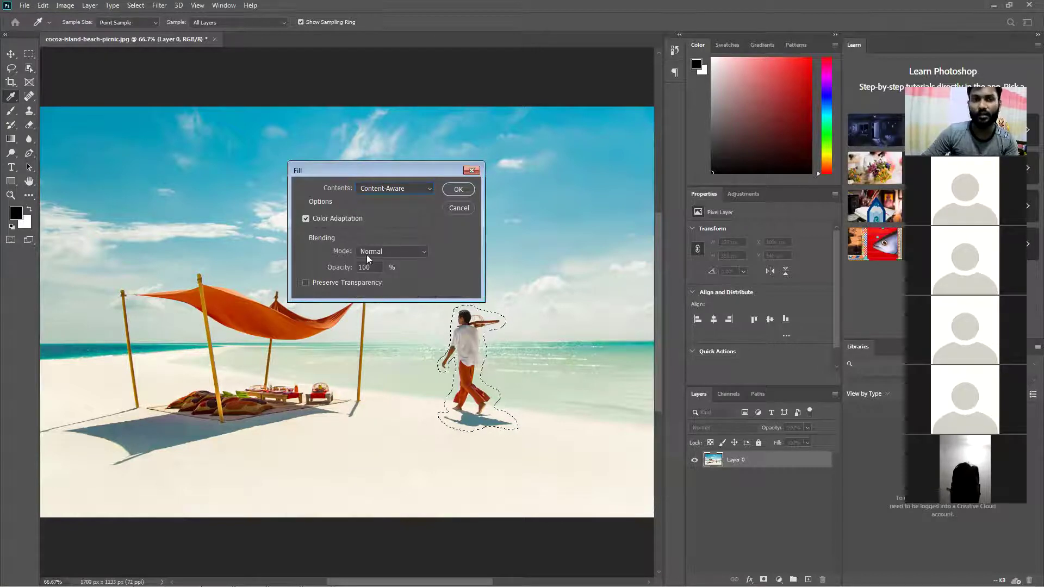
click(393, 251)
click(393, 250)
double_click(373, 262)
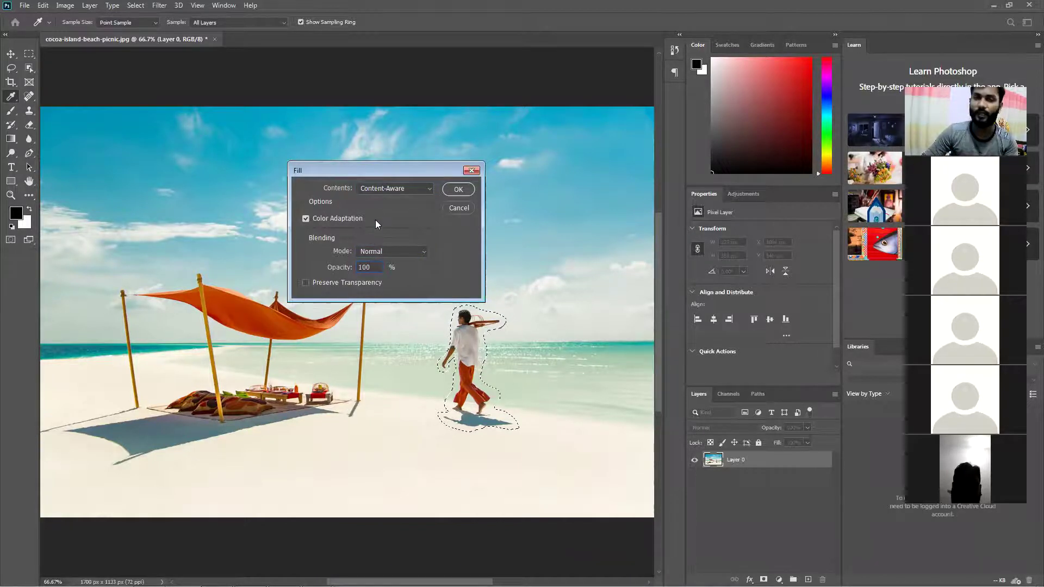
click(459, 190)
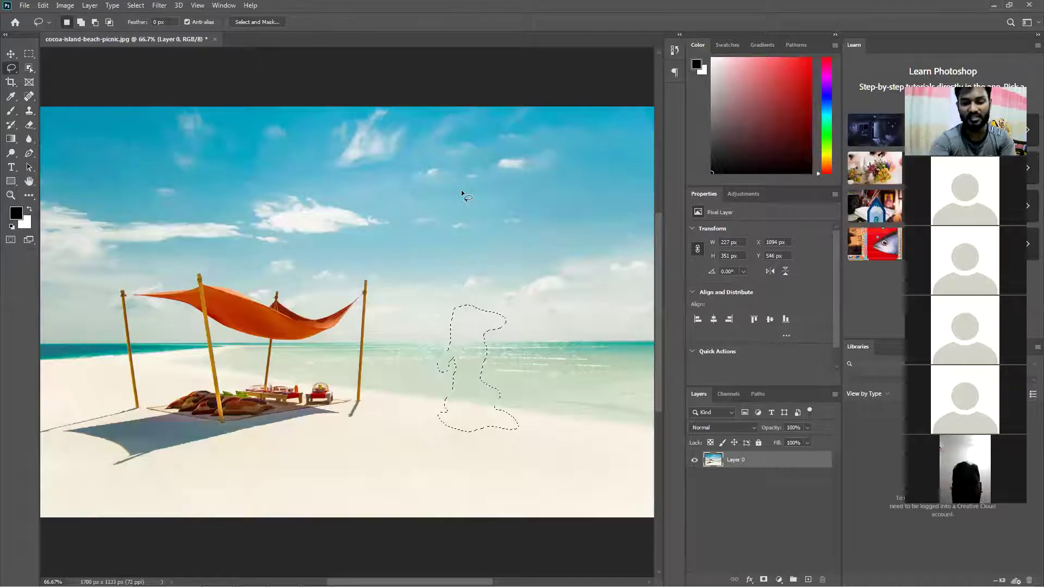
Deselect the filled area and zoom out to view the whole cleaned beach photo
key(ctrl+d)
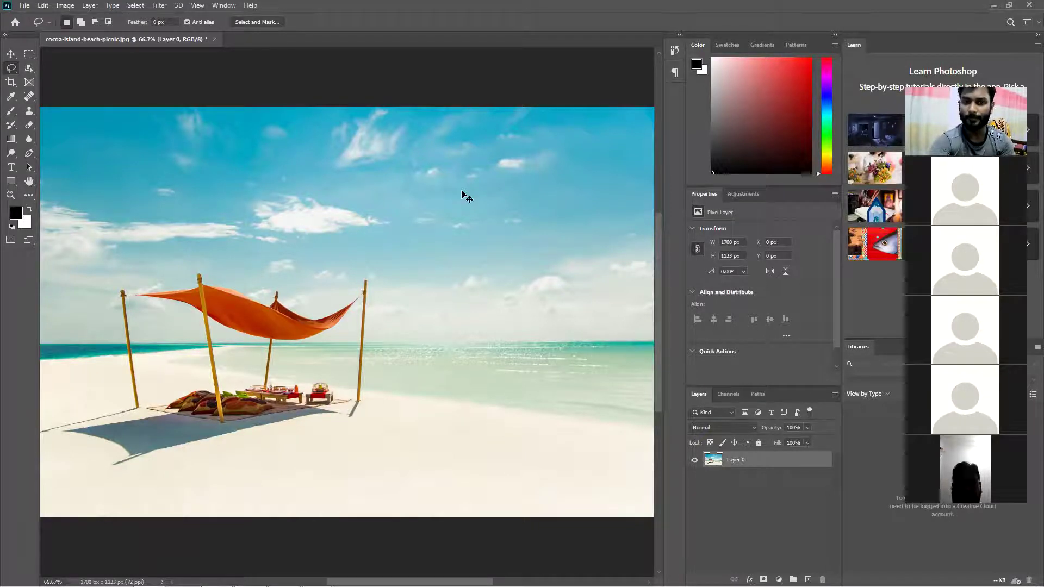
key(ctrl+minus)
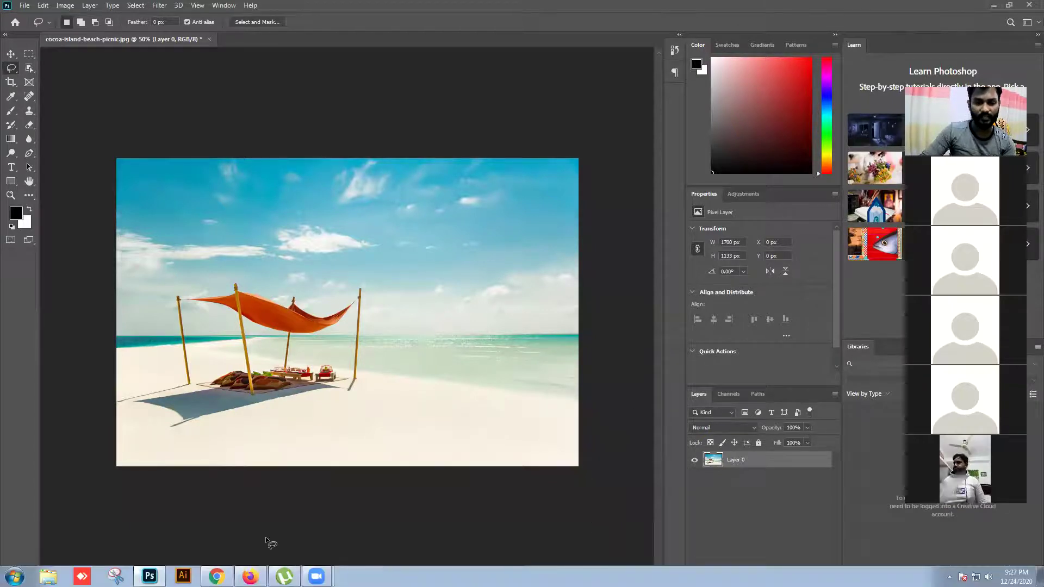
Go to Fiverr in a new browser tab and search for 'remove object from photo'
click(250, 576)
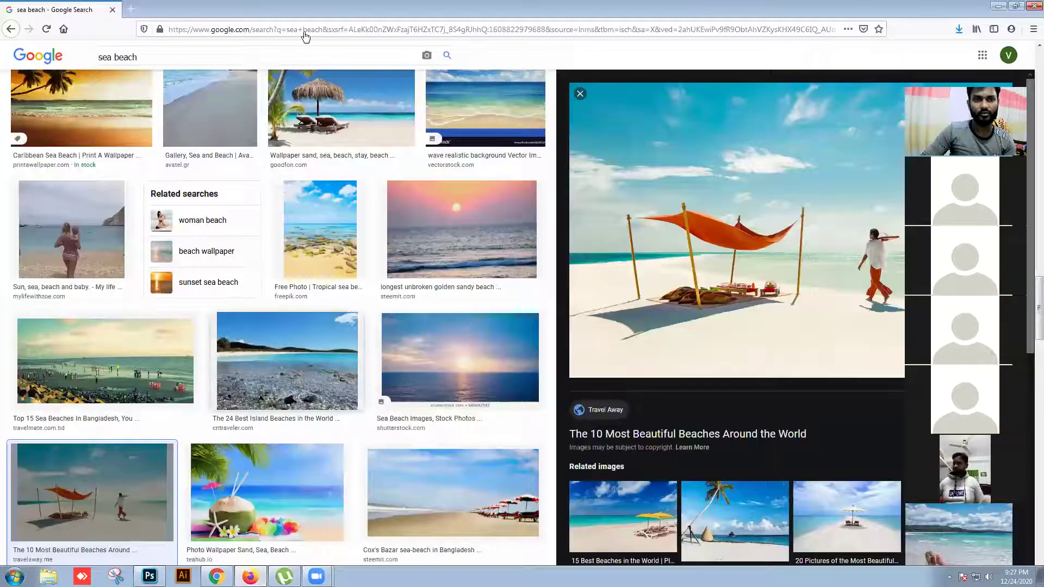
click(133, 9)
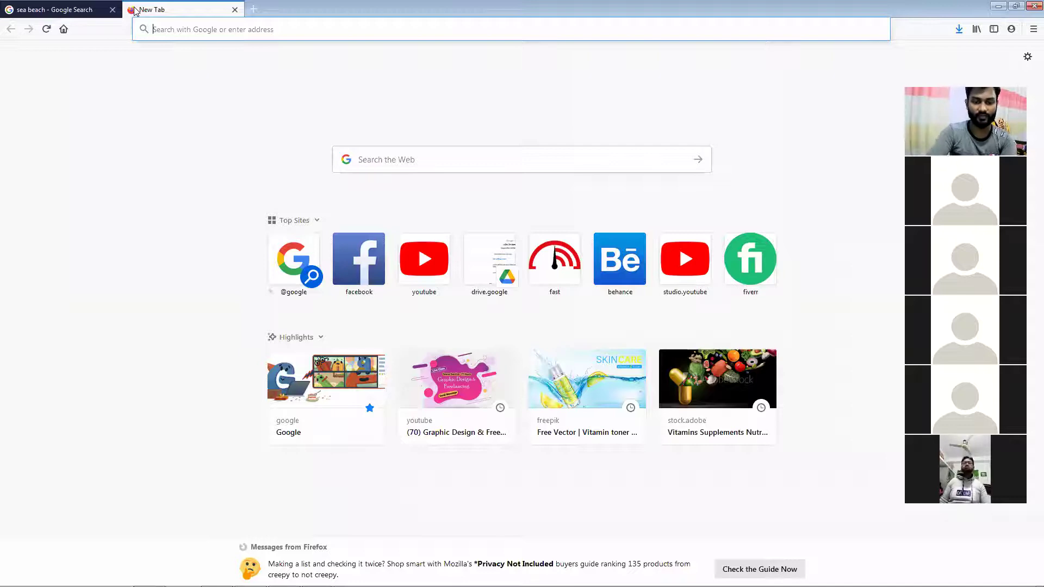
text(df)
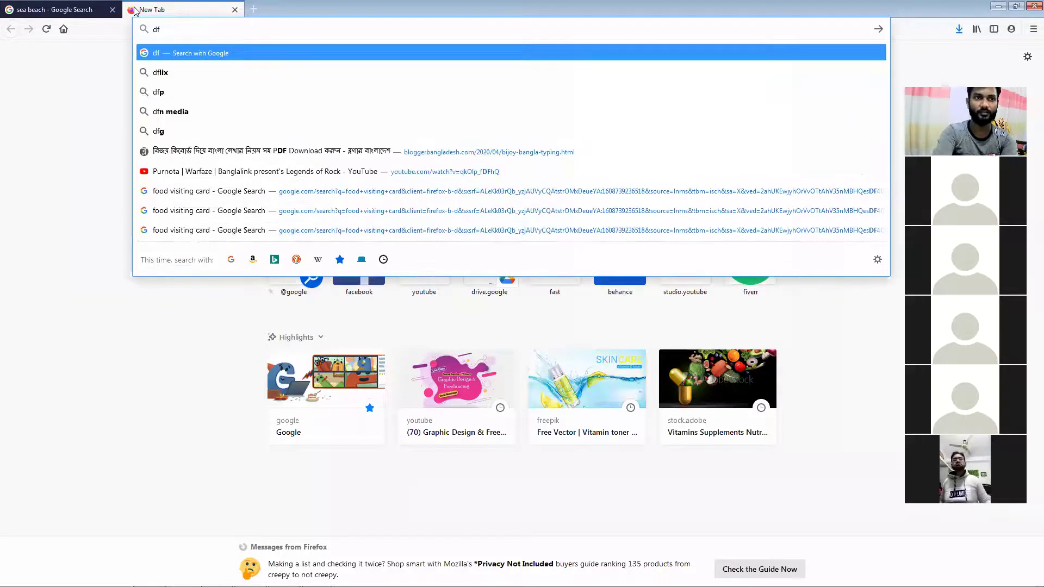
key(BackSpace)
key(BackSpace)
text(fiverr.com)
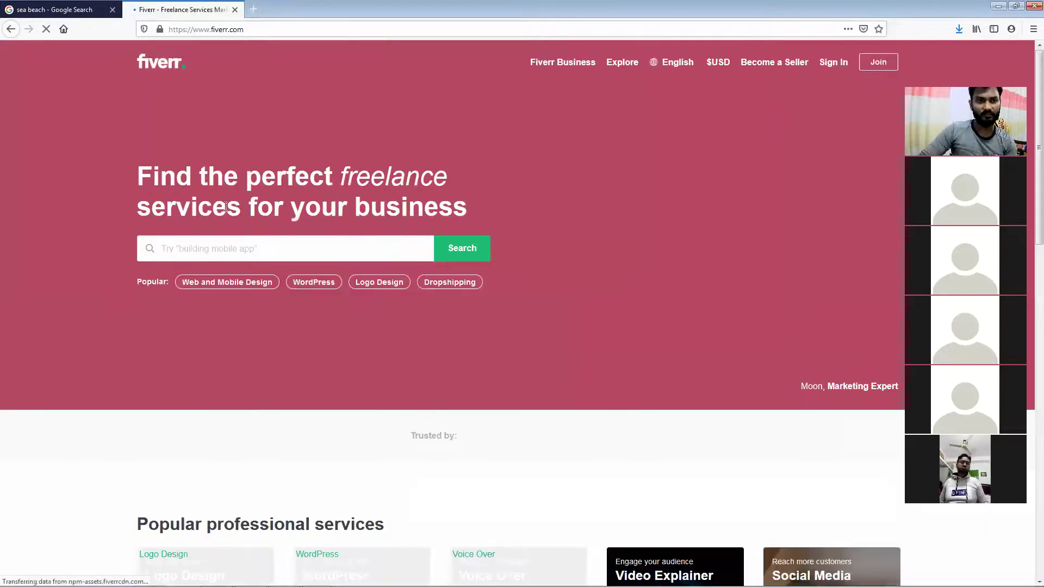
click(216, 249)
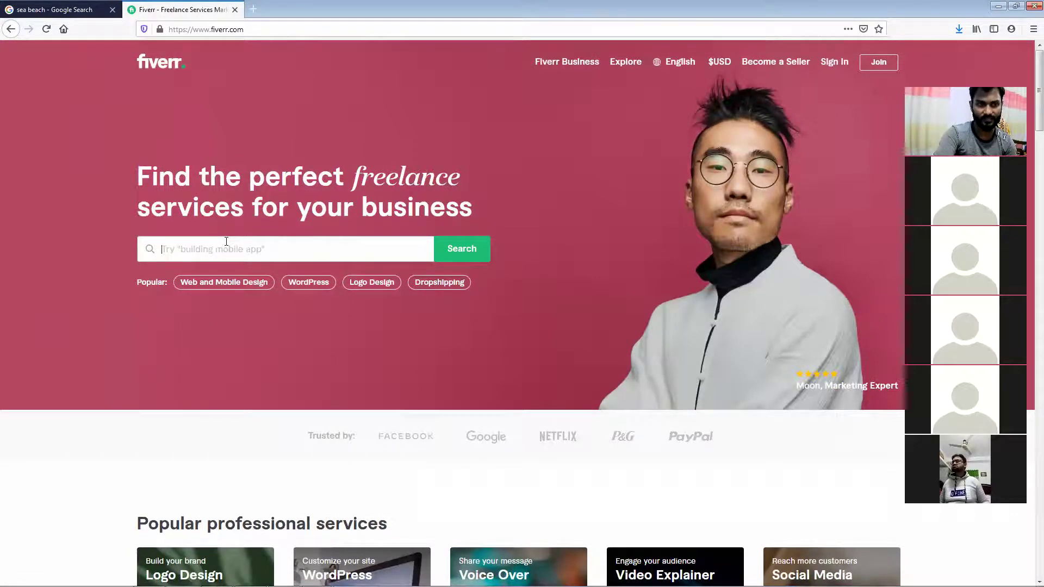
text(obj)
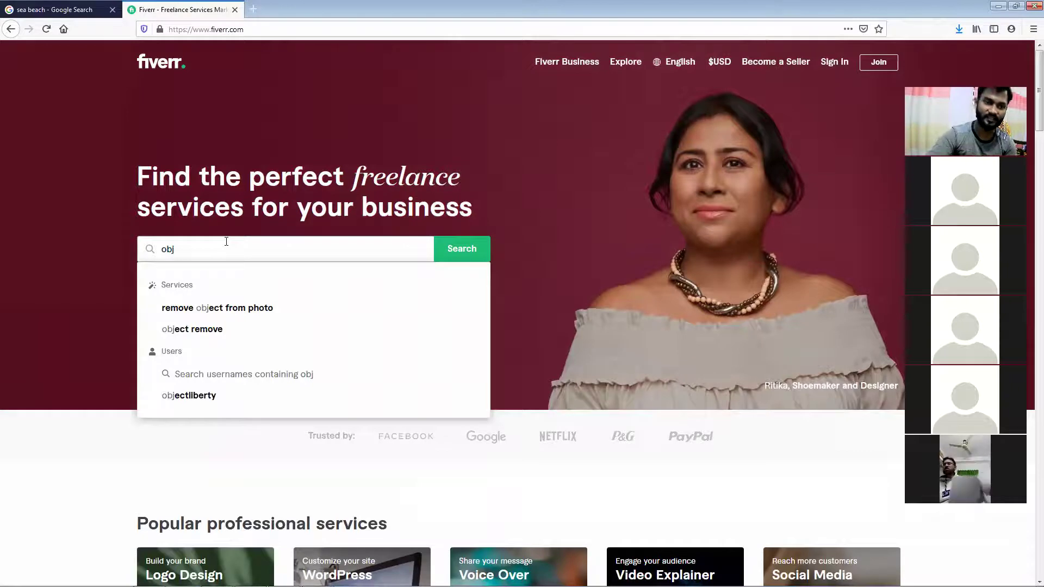
key(Down)
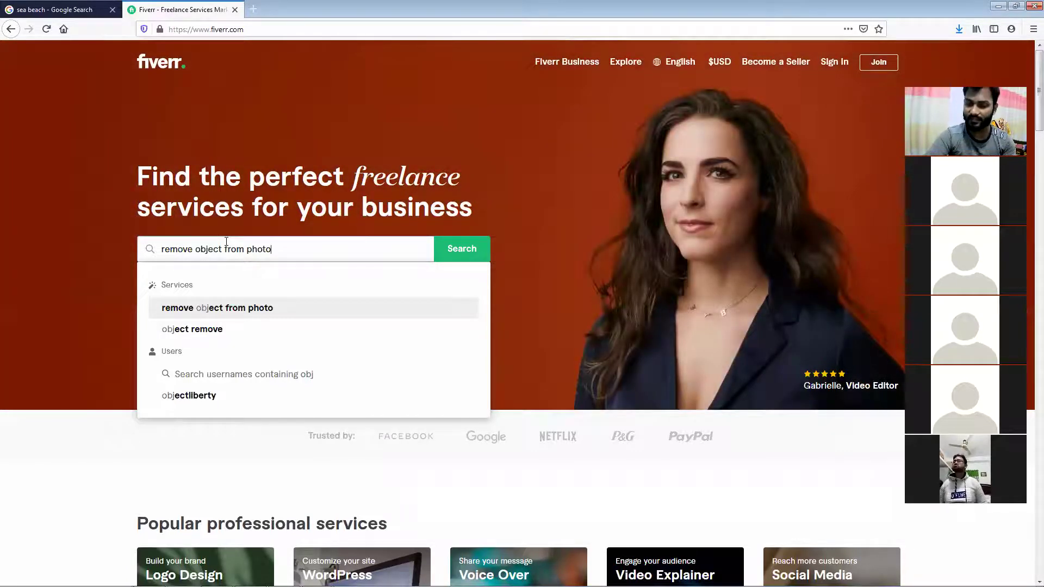
key(Return)
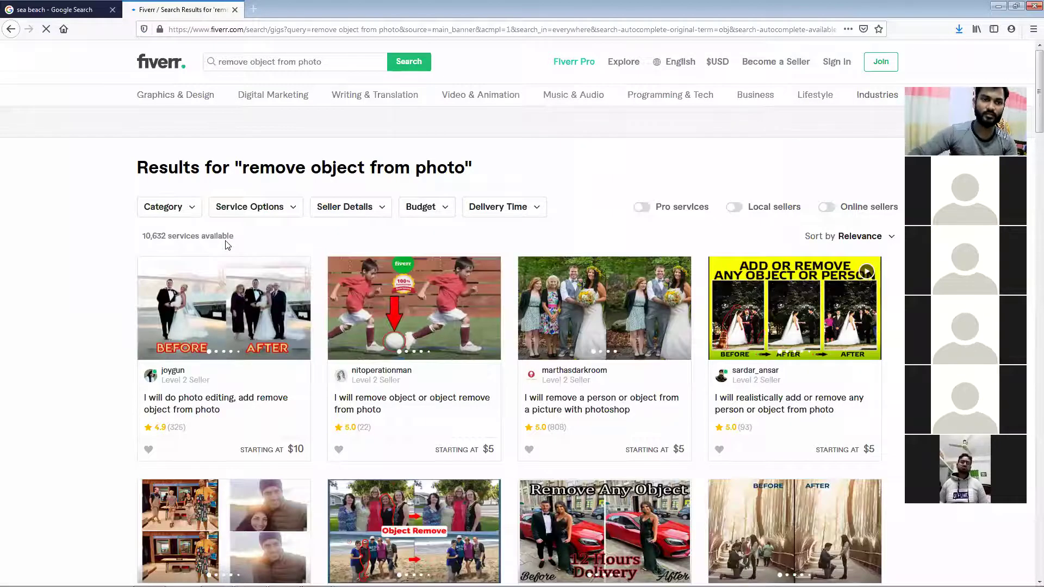
Open the first three object-removal gigs from the results in background tabs
scroll(19, 312, down, 2)
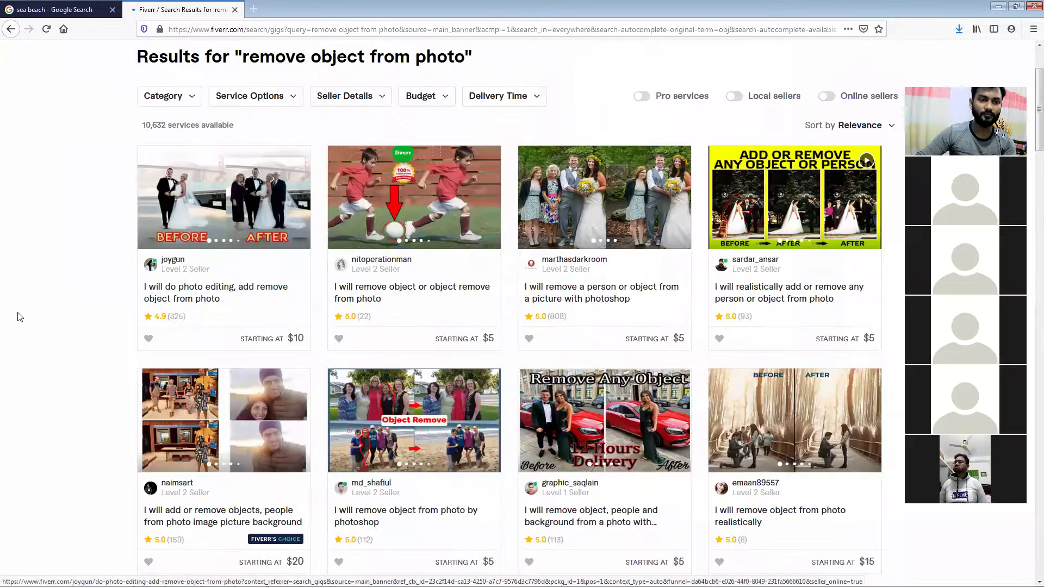
scroll(174, 345, down, 2)
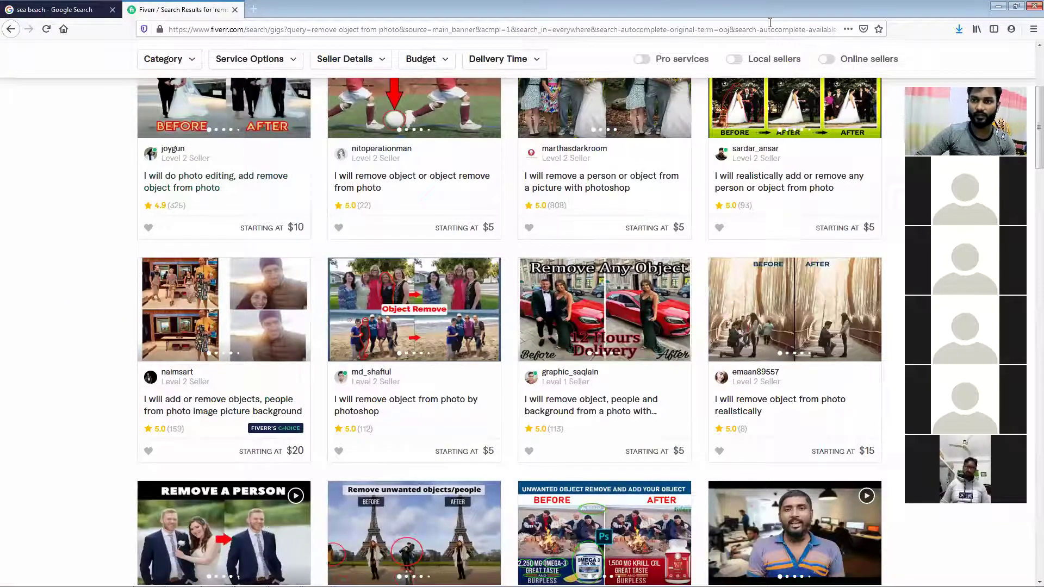
right_click(739, 287)
click(676, 309)
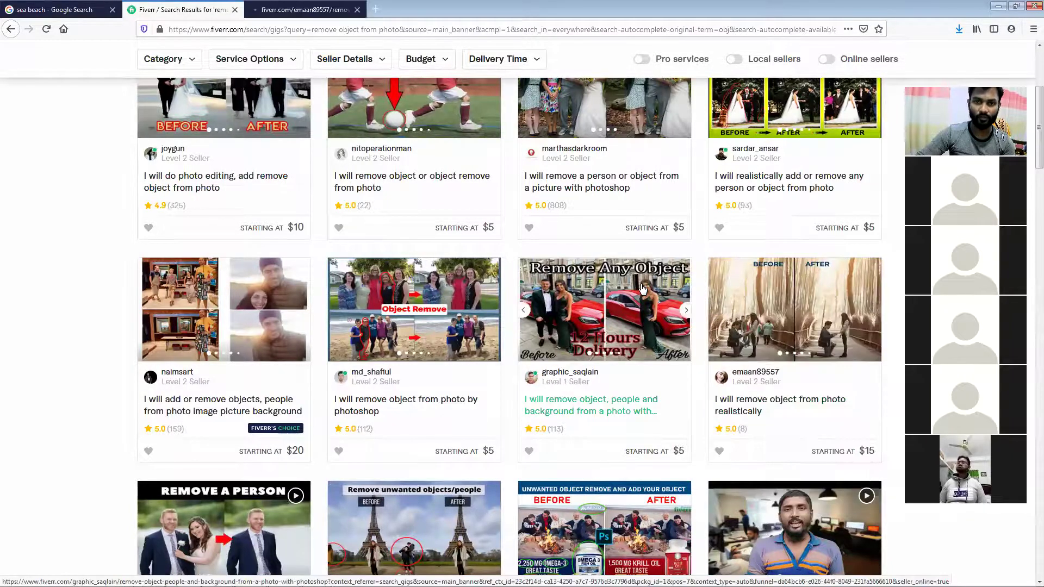
scroll(642, 289, down, 4)
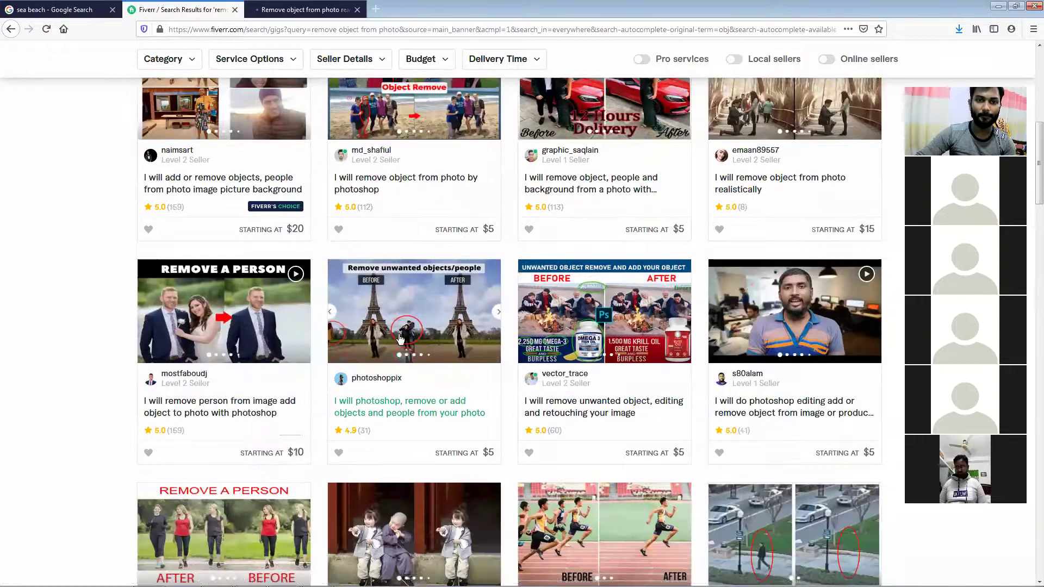
right_click(401, 305)
click(411, 311)
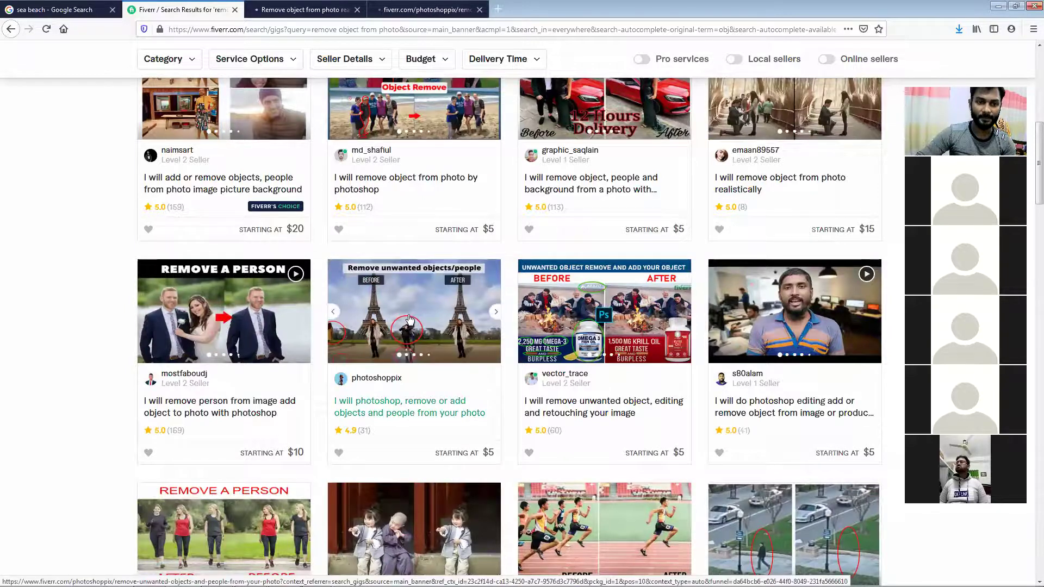
scroll(409, 320, down, 4)
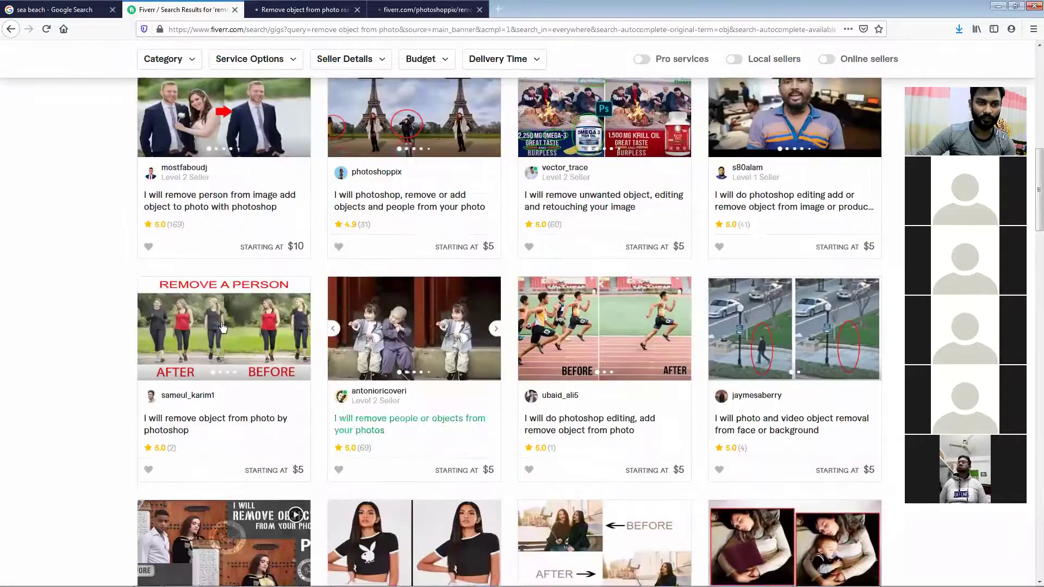
right_click(218, 316)
click(253, 329)
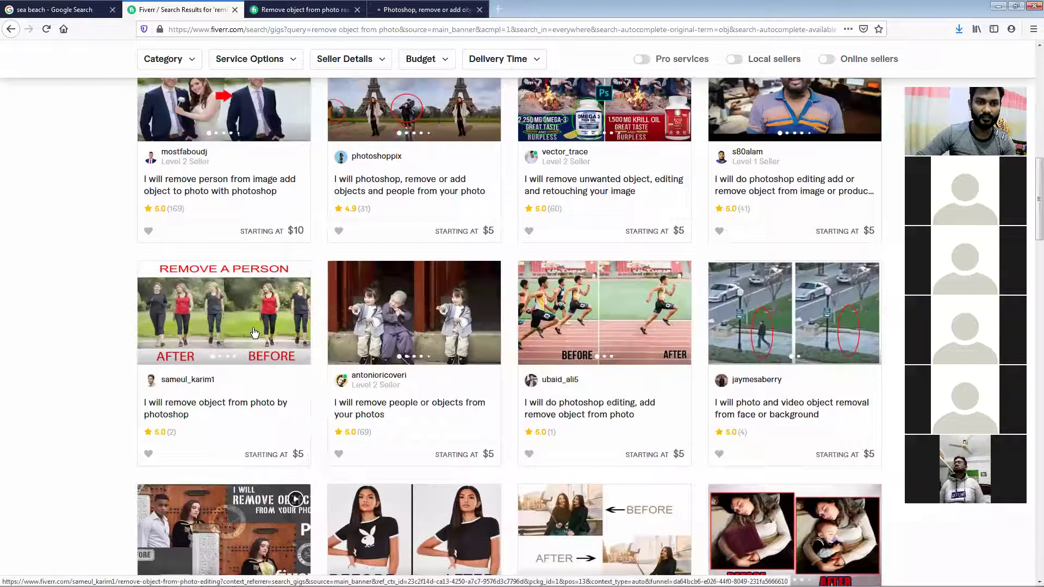
Open the selfie, running-track and beach removal gigs in new tabs
scroll(254, 332, down, 3)
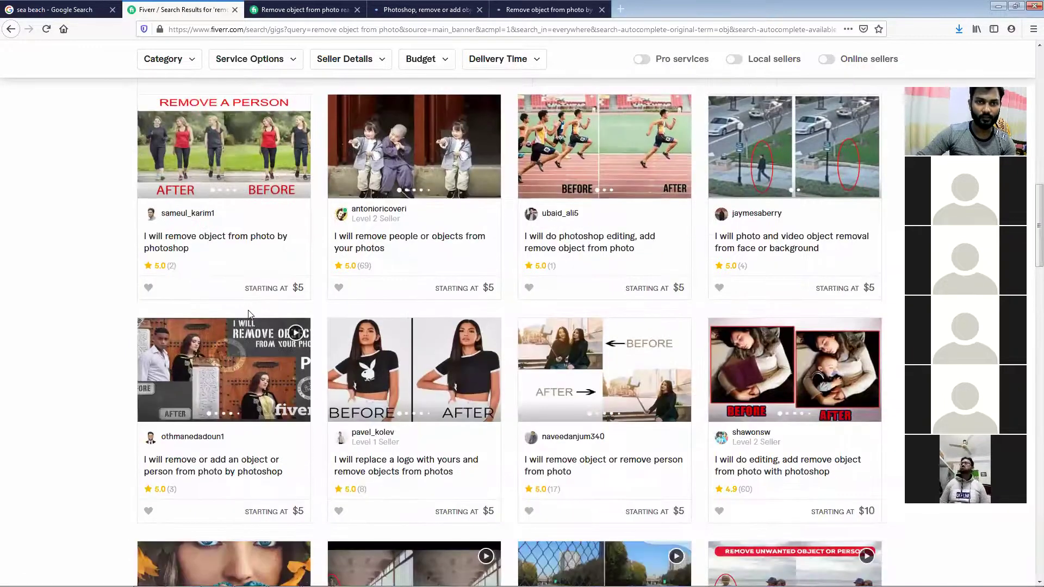
scroll(334, 283, down, 3)
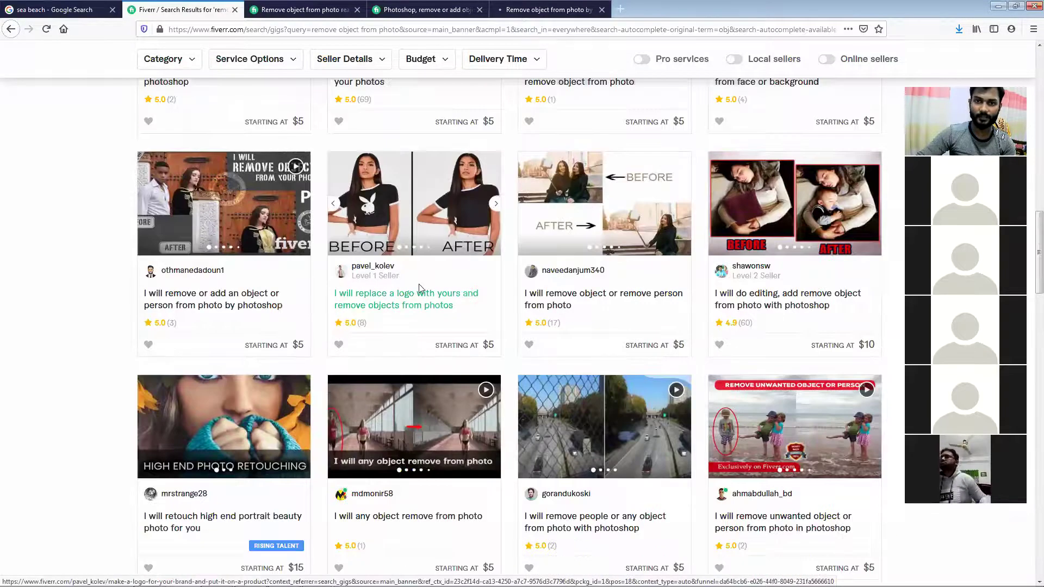
right_click(578, 197)
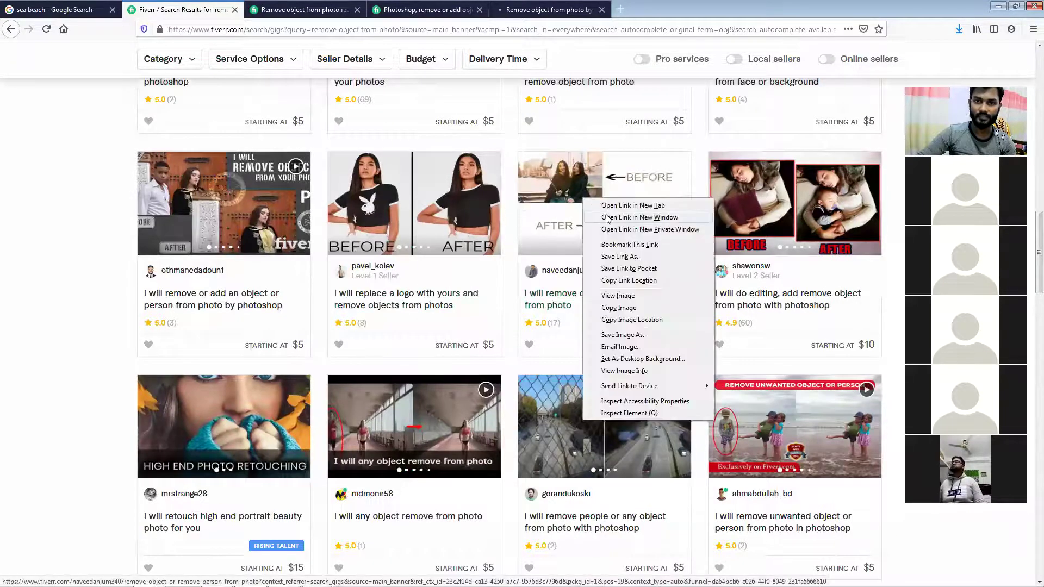
click(602, 213)
scroll(601, 213, down, 1)
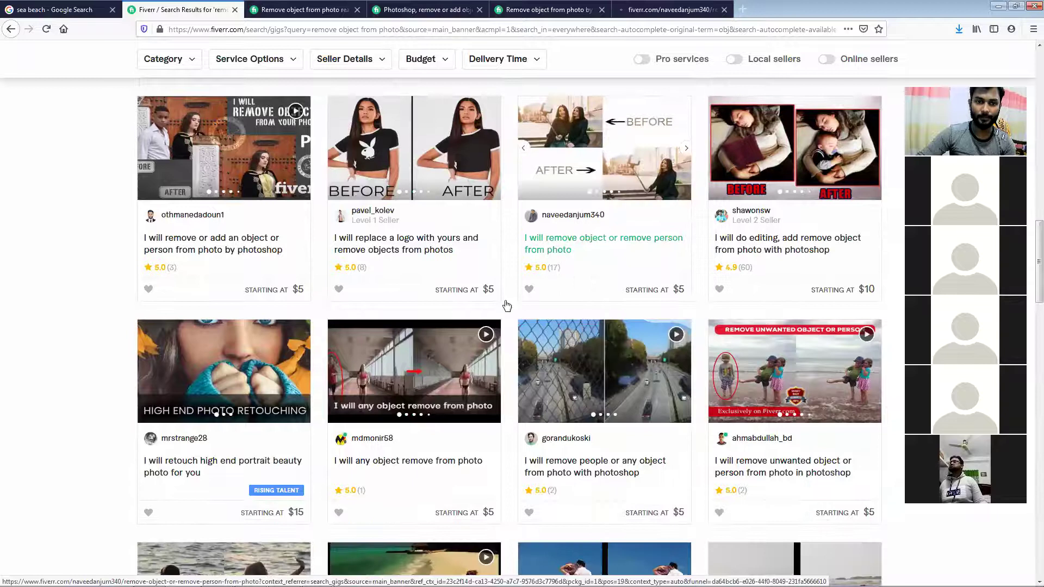
right_click(454, 354)
click(455, 358)
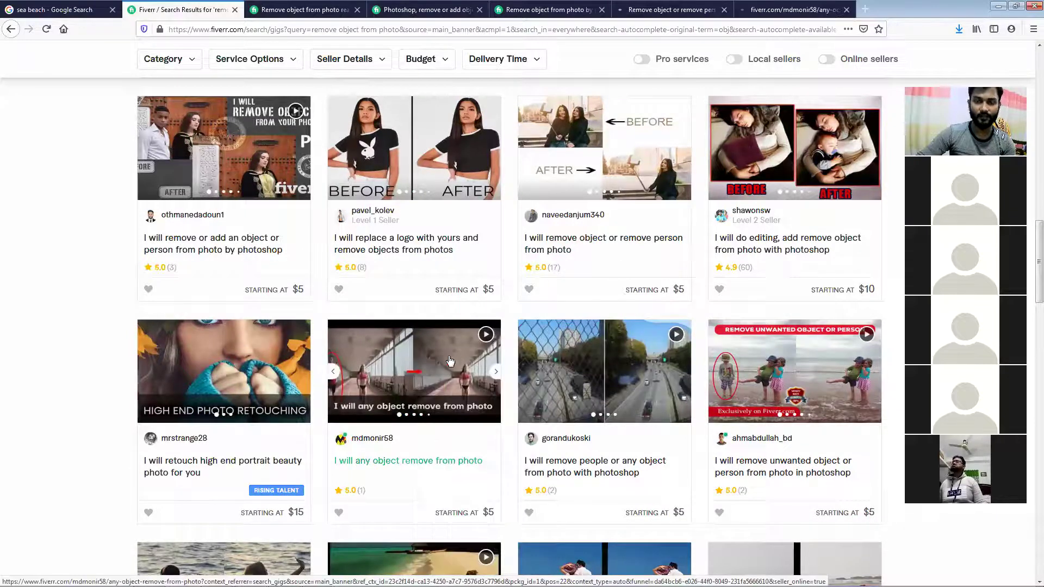
right_click(769, 336)
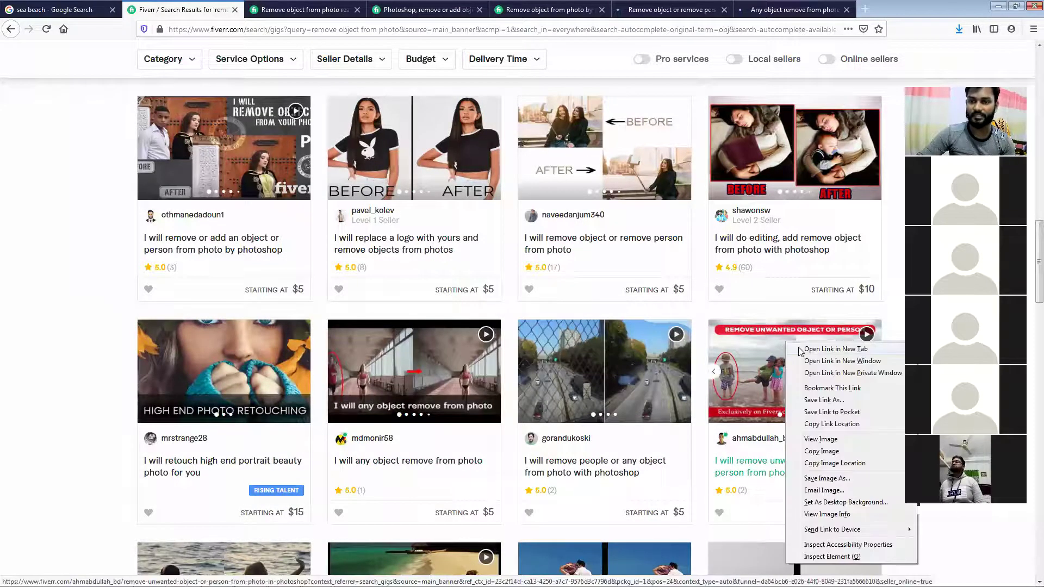
click(783, 342)
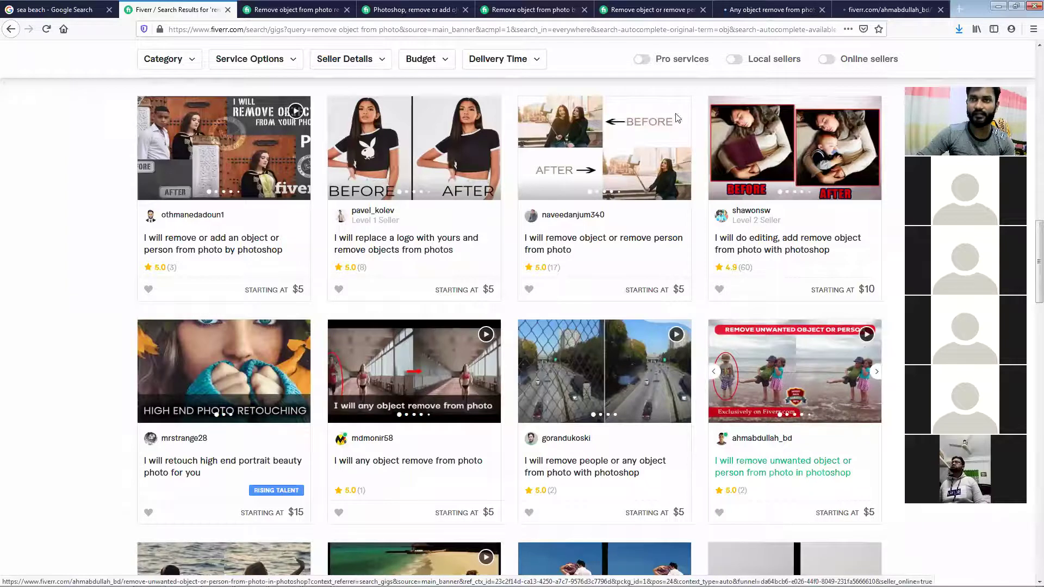
On the 'remove object from photo realistically' gig, page to the ladder example and view it full size
click(300, 8)
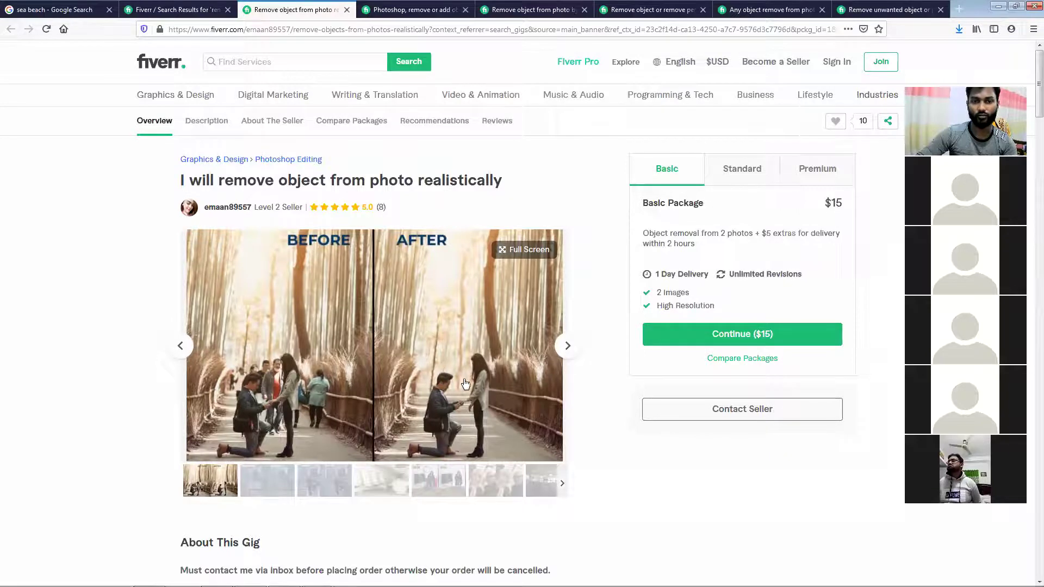
click(567, 346)
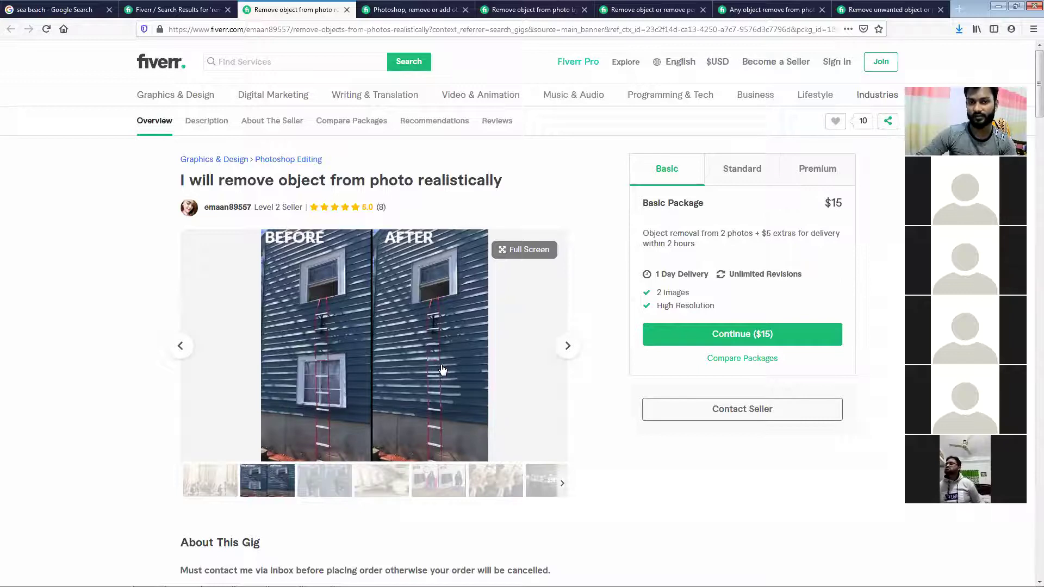
click(563, 358)
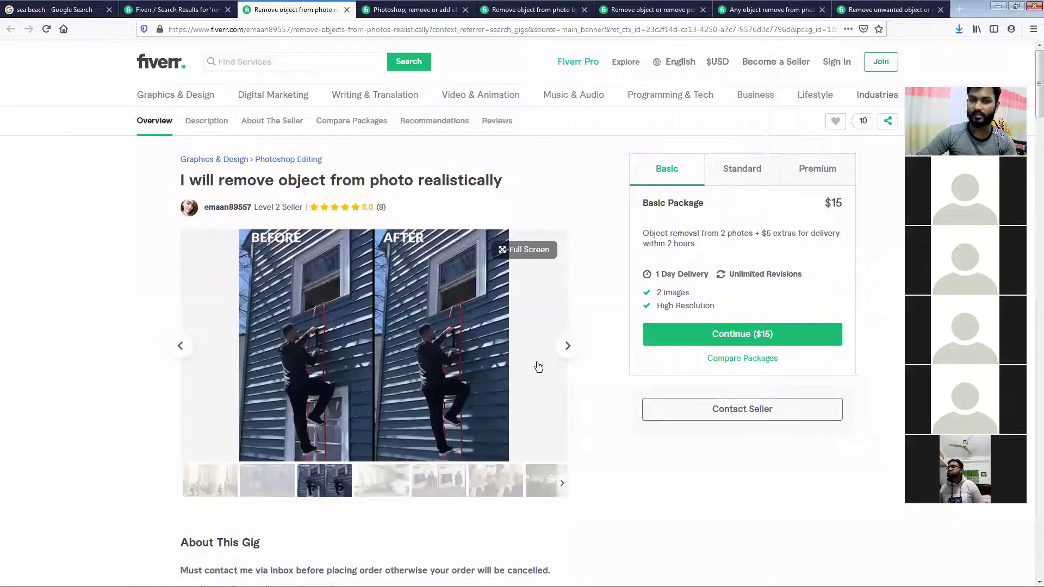
click(555, 354)
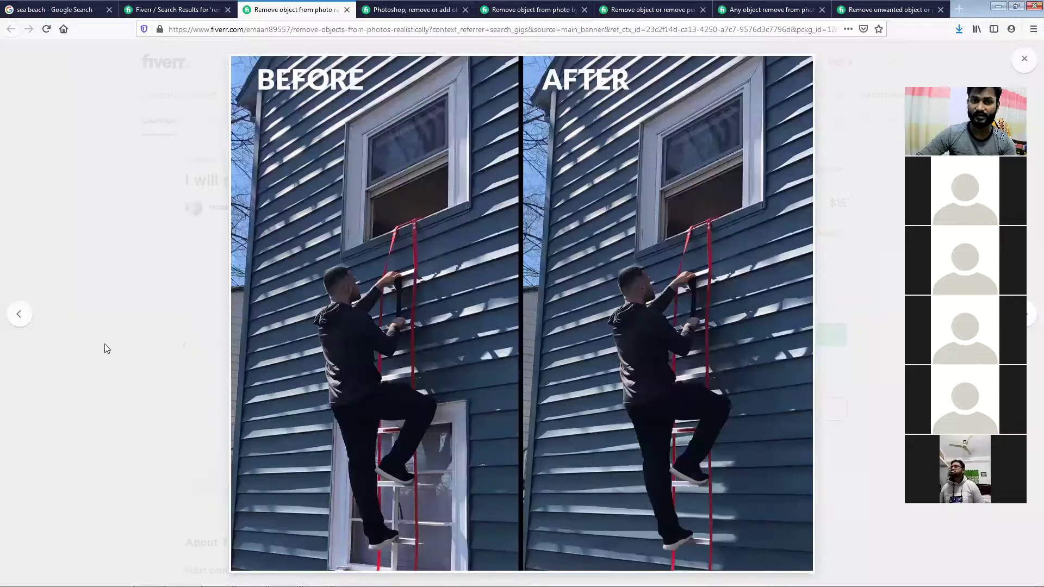
click(1024, 58)
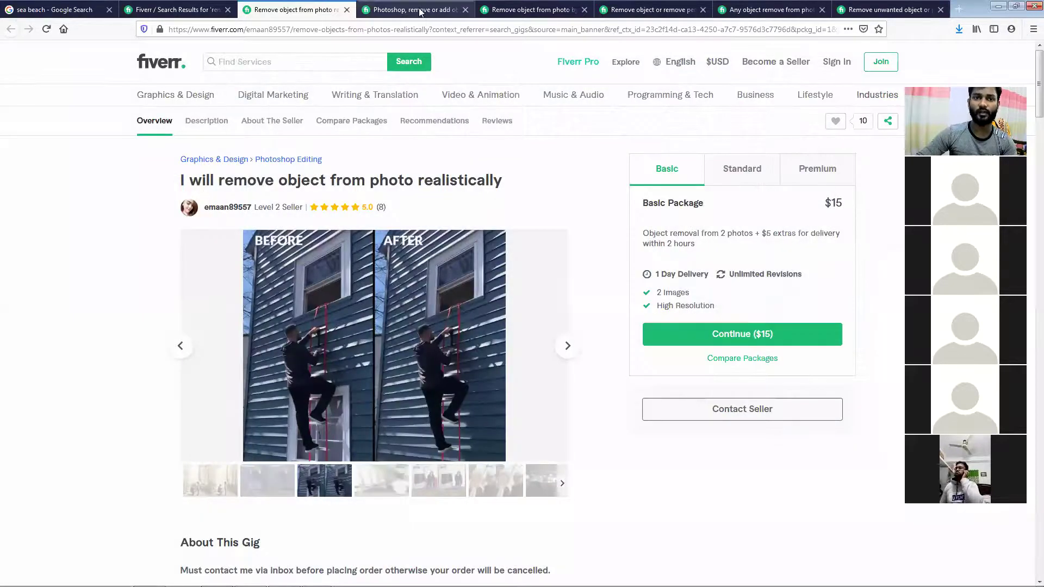
Page the 'remove or add objects and people' gallery to the autumn family photo, then open the photoshop gig
click(420, 10)
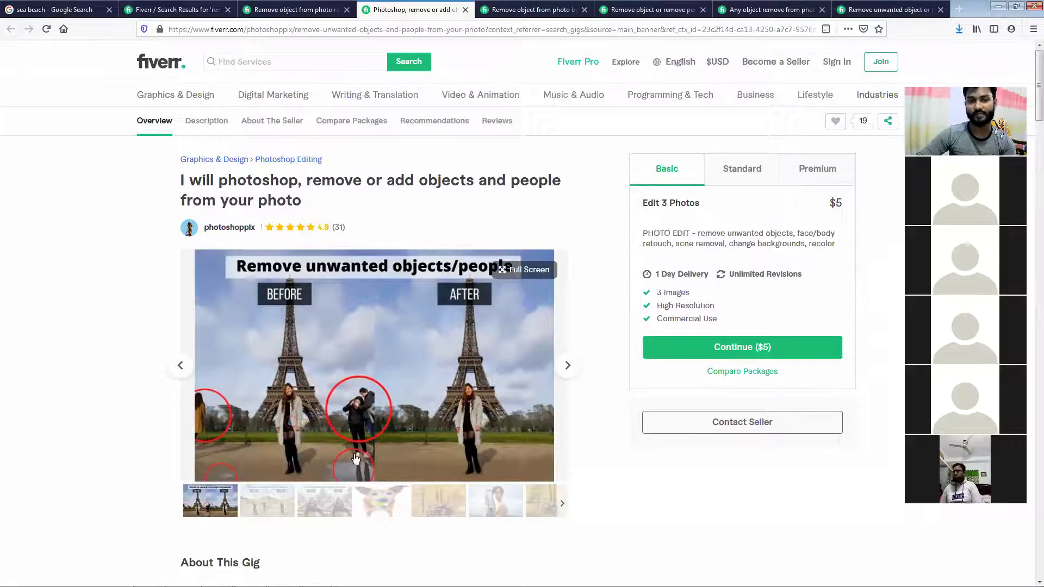
click(567, 365)
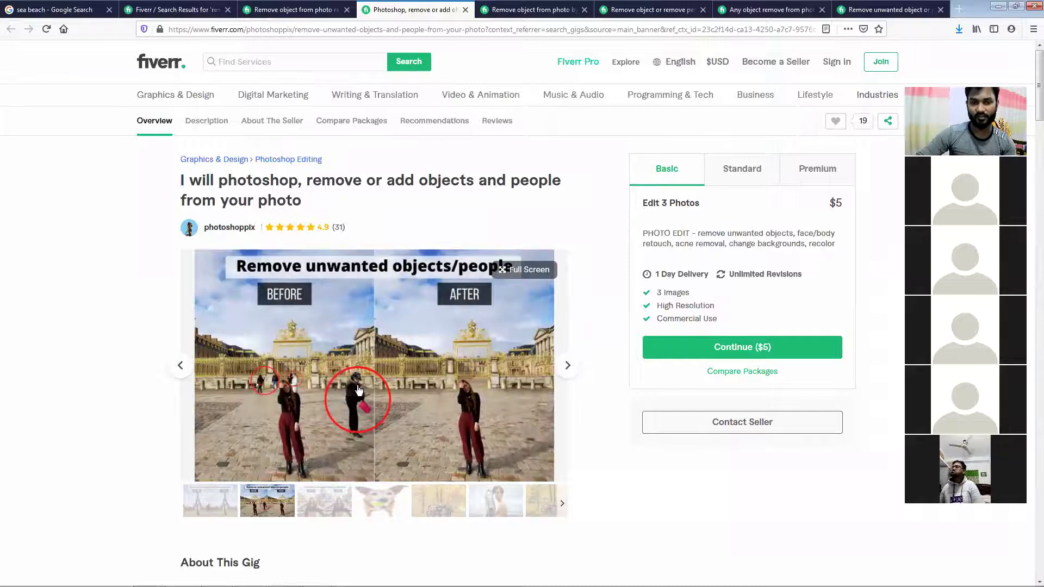
click(566, 370)
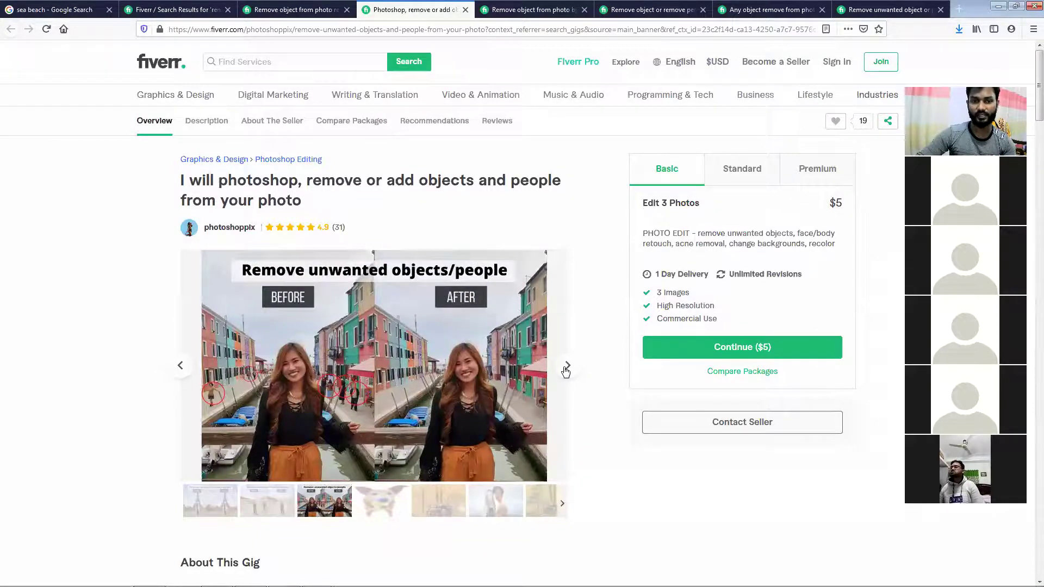
click(565, 370)
click(565, 370)
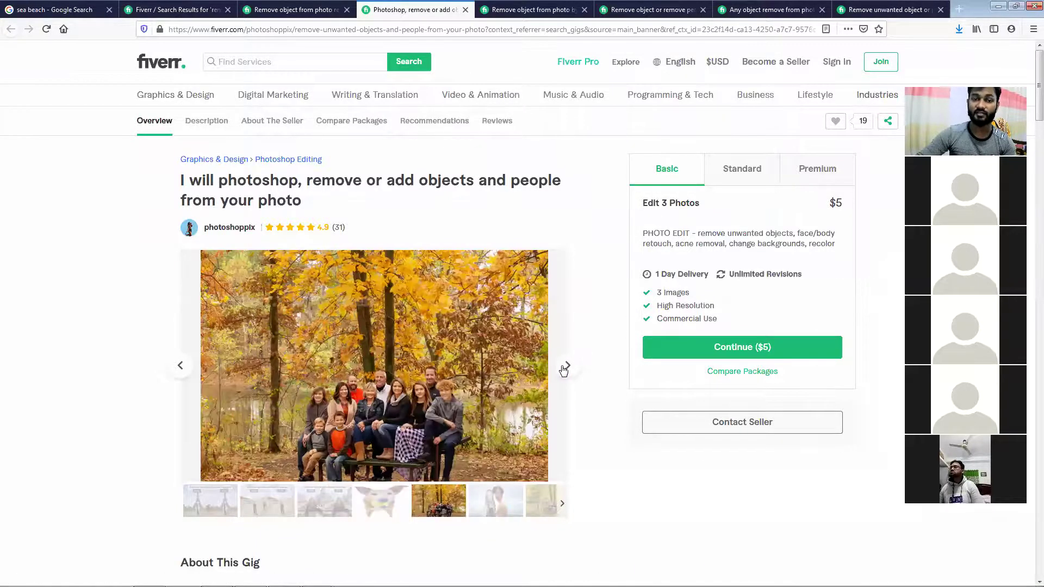
click(498, 5)
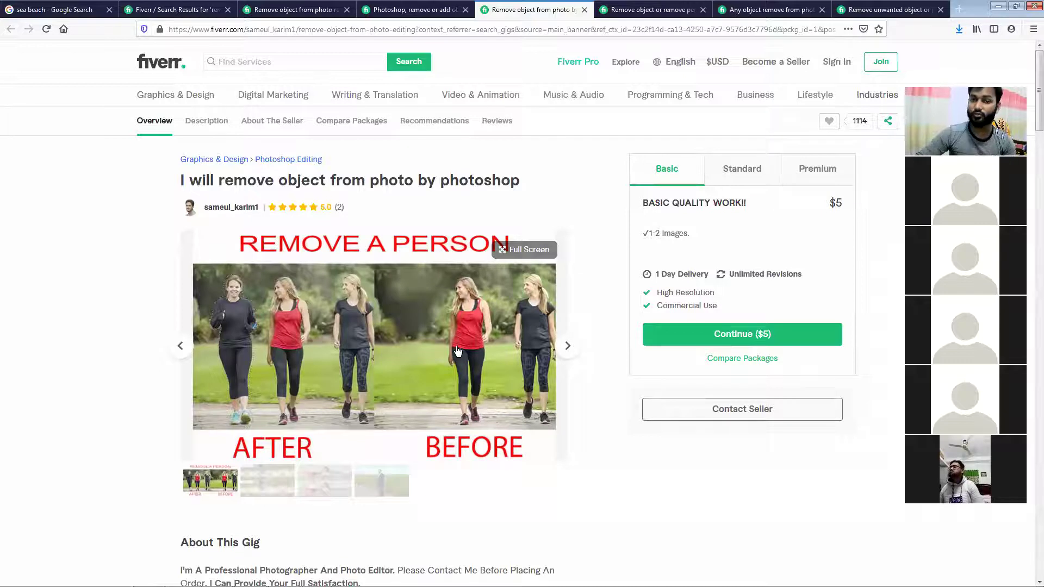
Review the Basic package's 1-2 images and page the gallery to the man-in-field review photo
drag(699, 240, 649, 233)
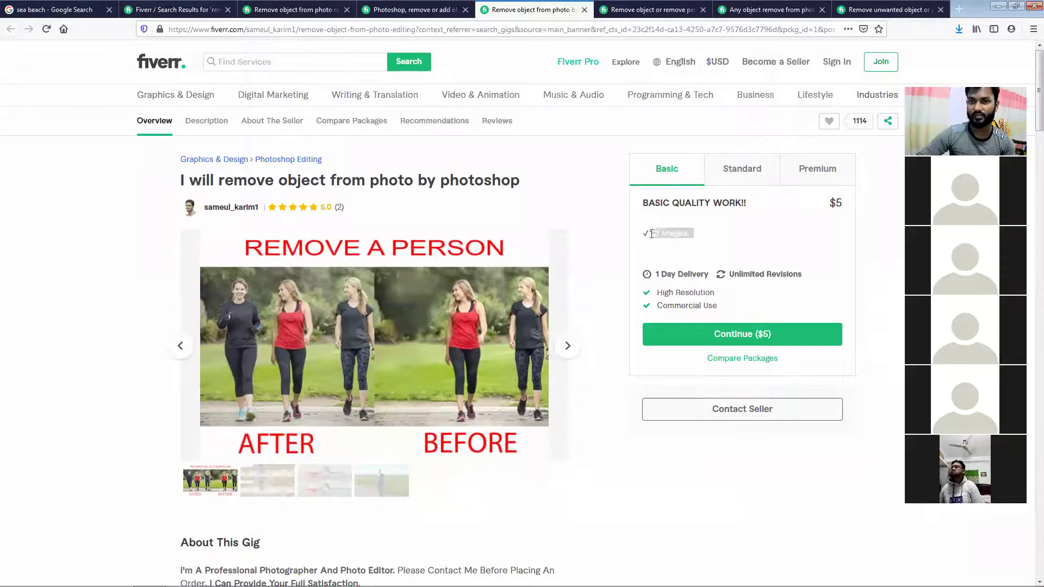
click(827, 209)
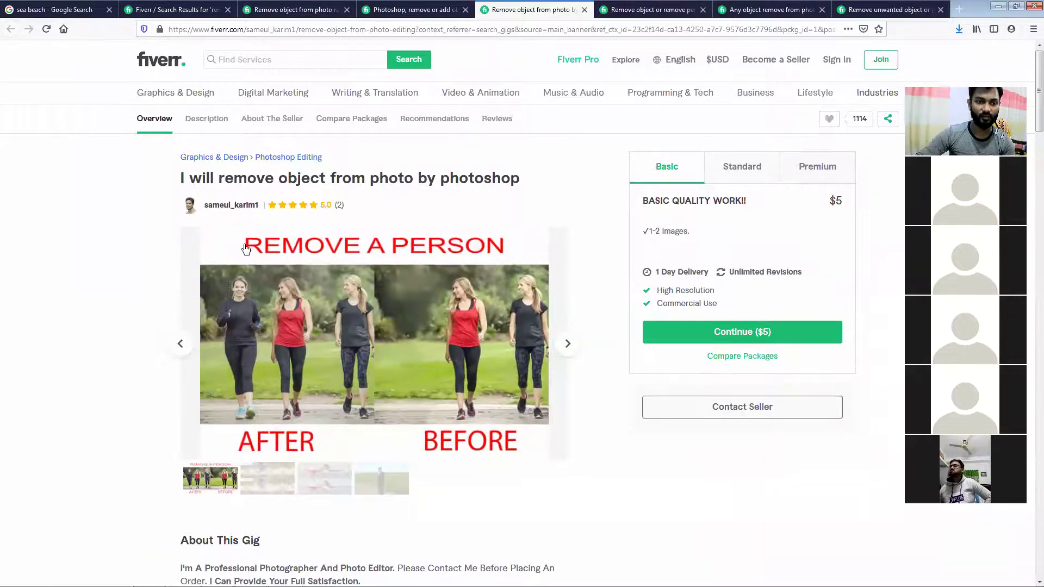
scroll(244, 250, down, 9)
scroll(237, 375, down, 3)
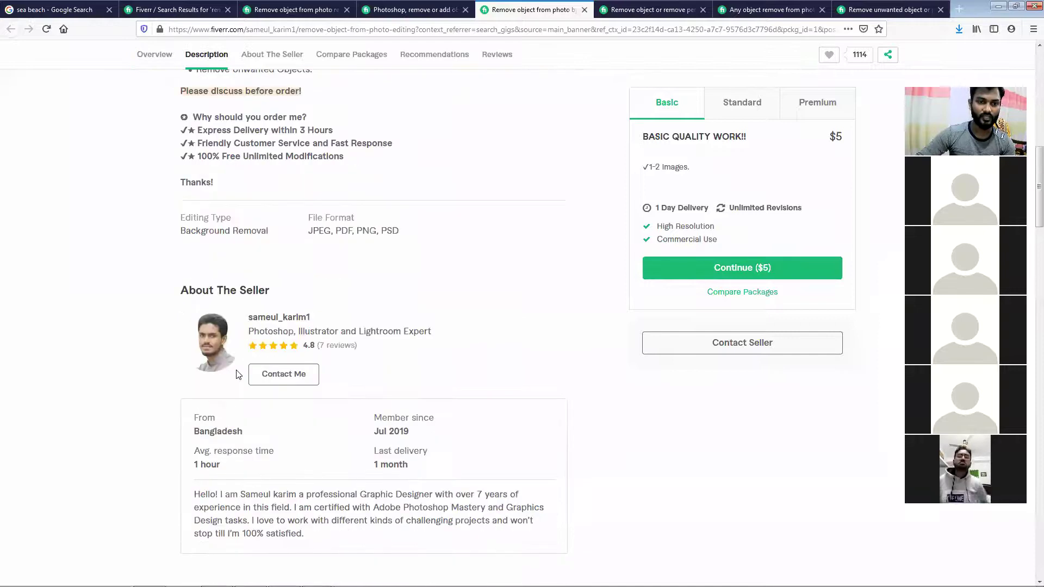
drag(243, 376, 227, 376)
scroll(250, 374, up, 4)
scroll(251, 372, up, 8)
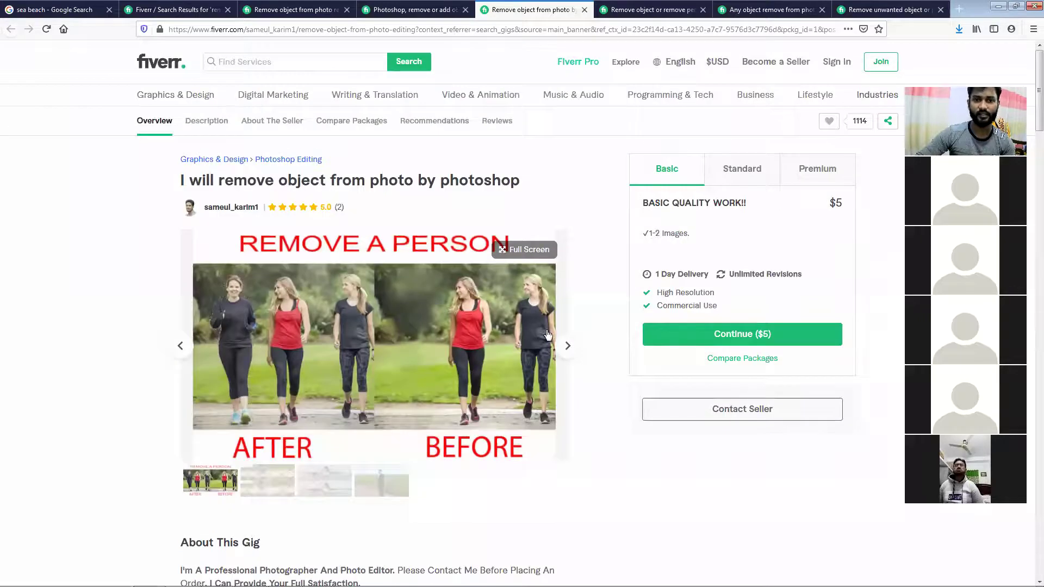
click(567, 346)
click(567, 347)
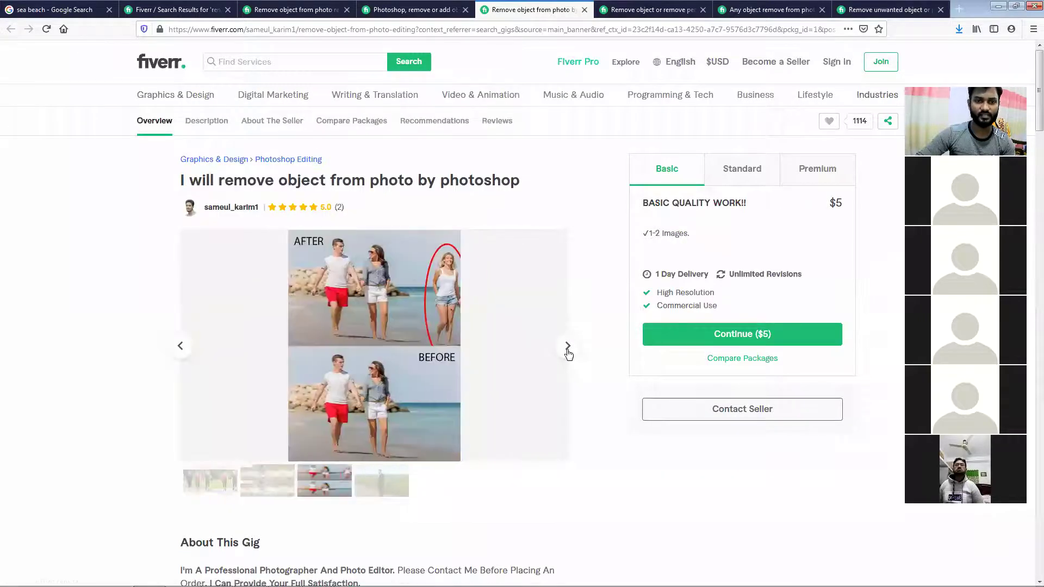
click(568, 348)
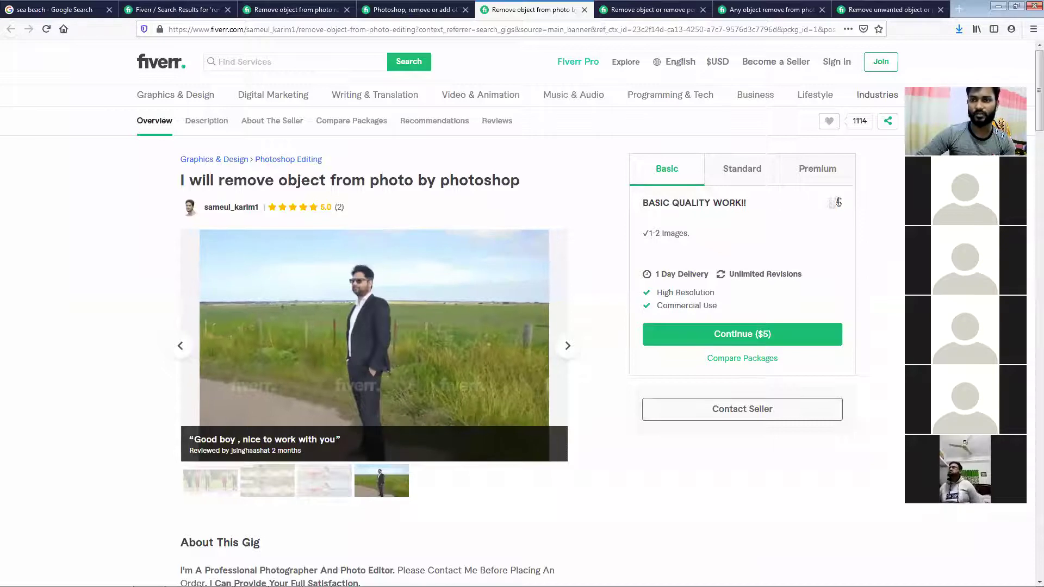
Compare the image counts of the $5 Basic, $10 Standard and $20 Premium packages
drag(692, 234, 649, 242)
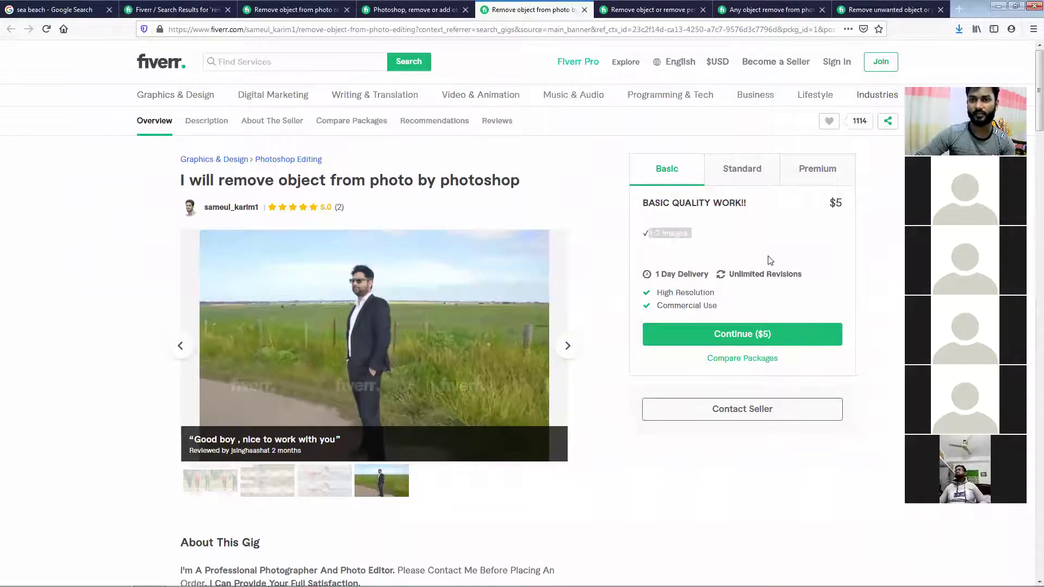
click(746, 171)
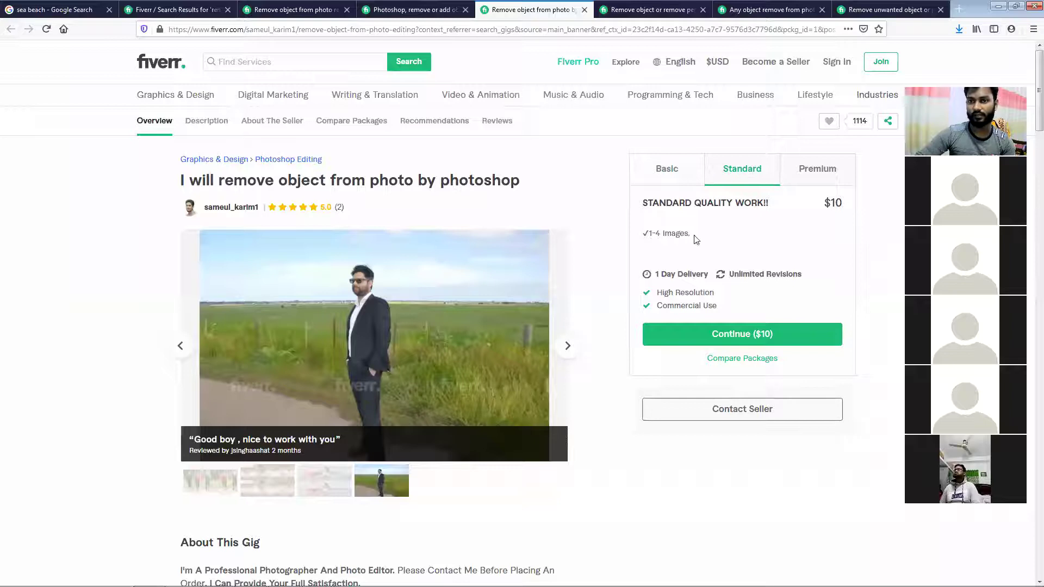
drag(690, 234, 661, 237)
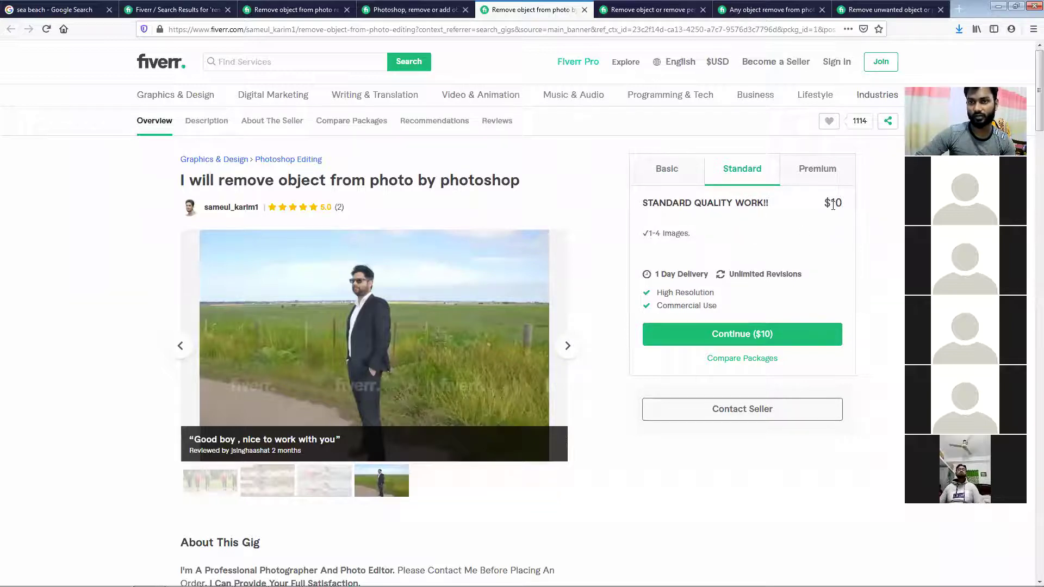
click(829, 170)
drag(699, 238, 643, 239)
click(745, 232)
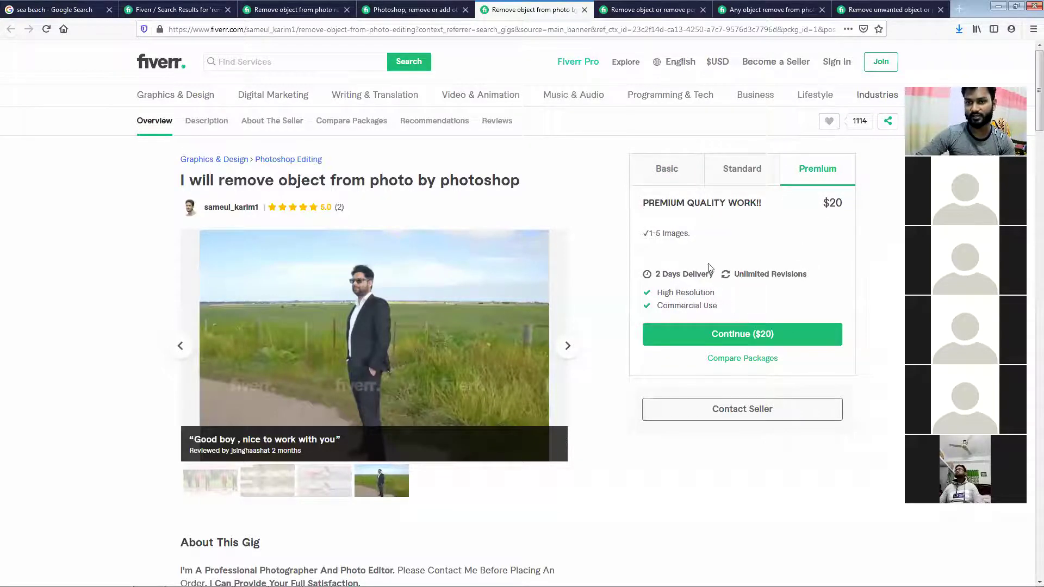
click(678, 6)
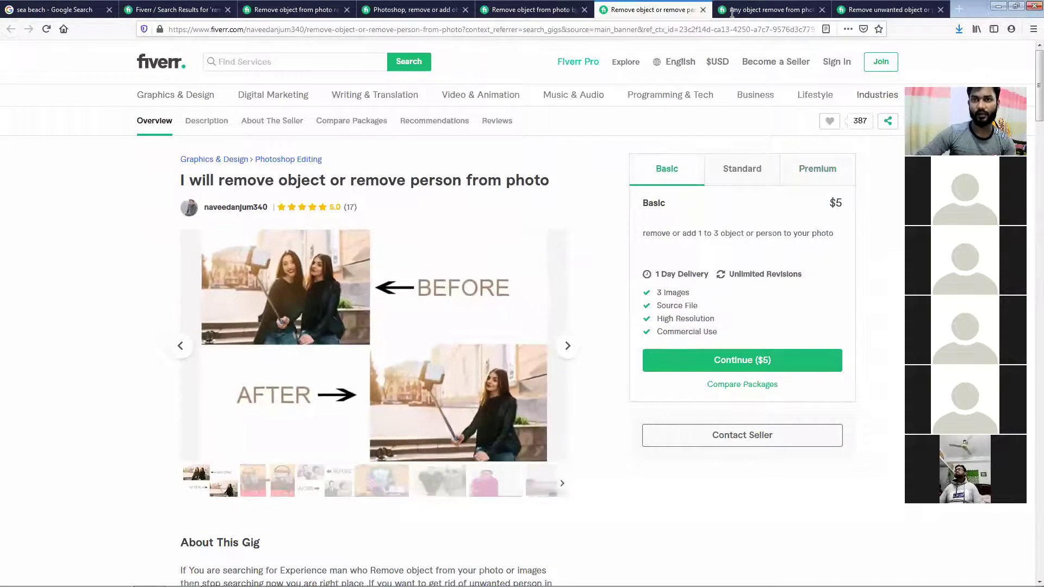
On the 'any object remove from photo' gig, play its preview muted and scroll to the $5 package
click(777, 5)
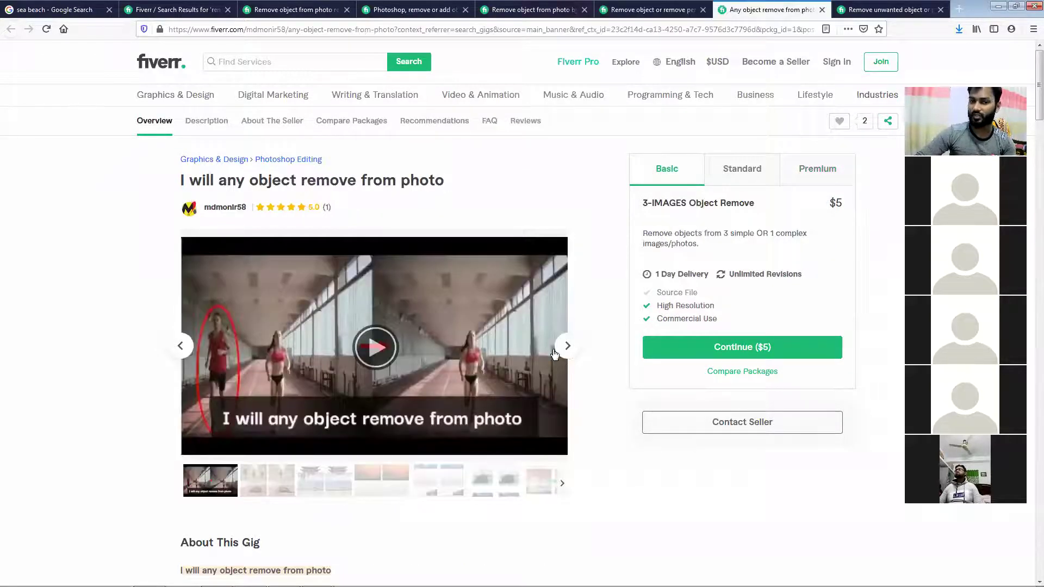
click(392, 356)
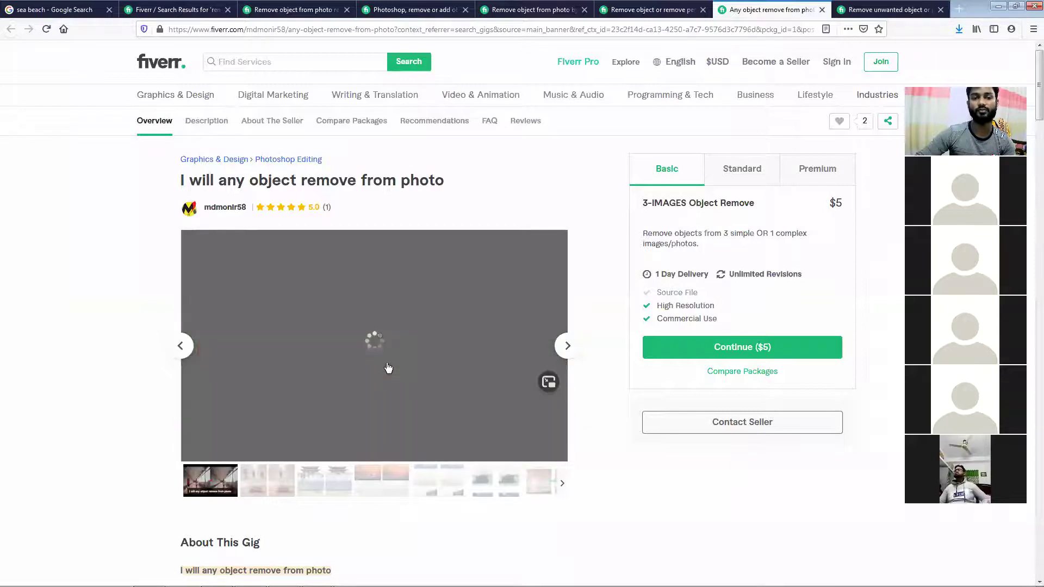
click(500, 451)
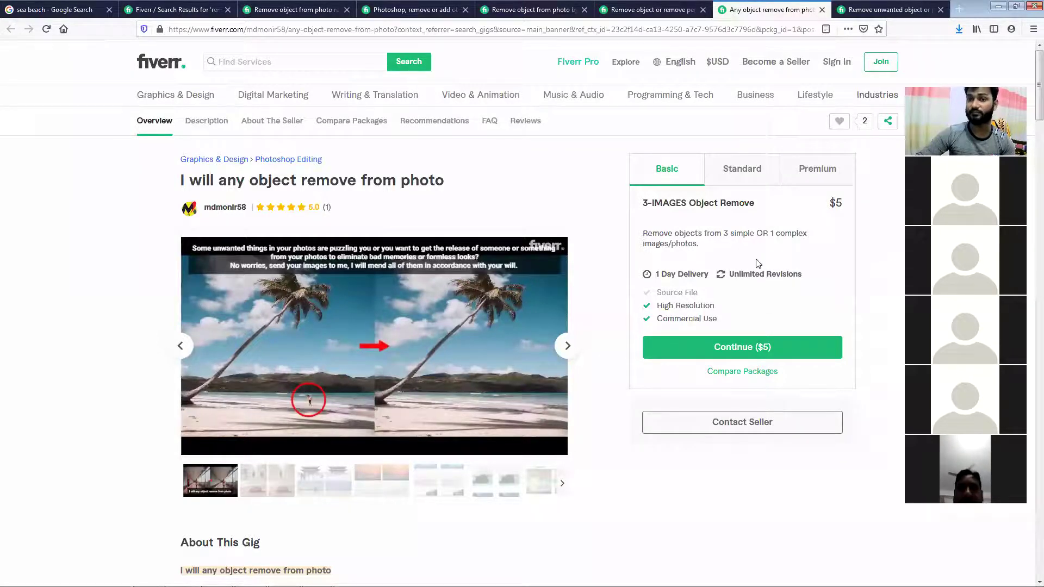
scroll(755, 267, down, 4)
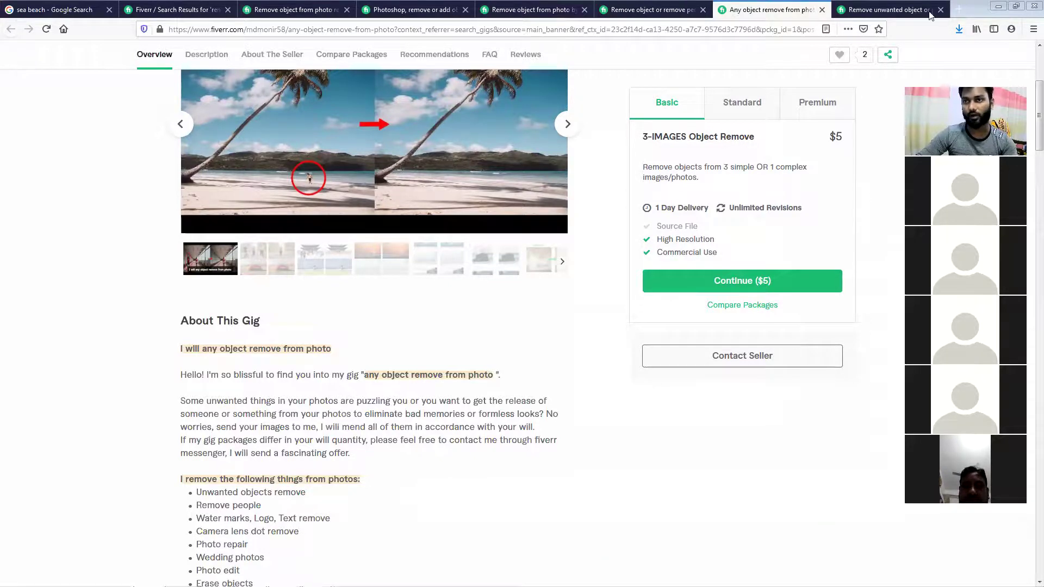
Go to behance.net in a new Firefox tab
click(959, 9)
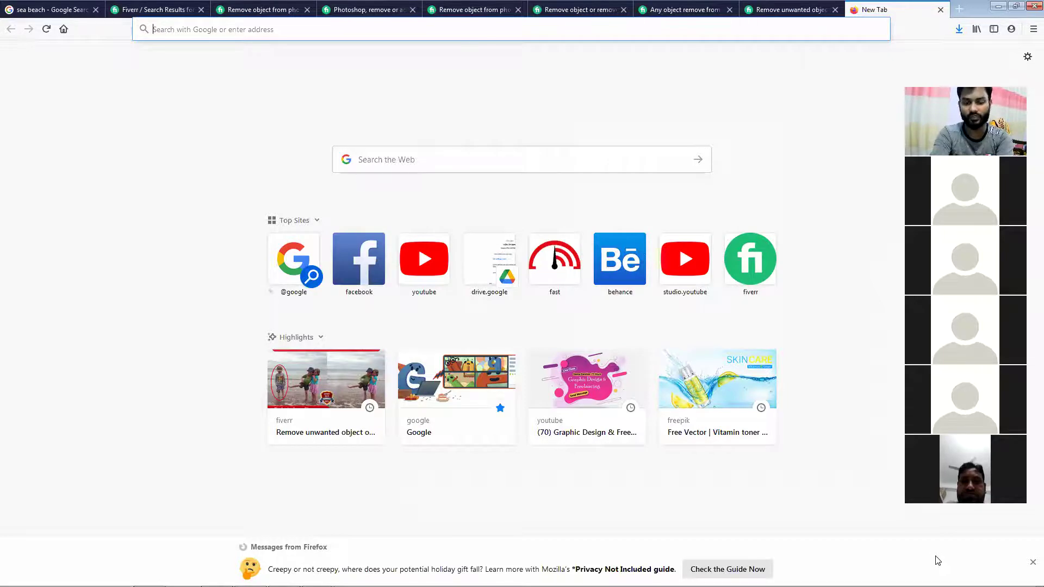
text(behance.net/)
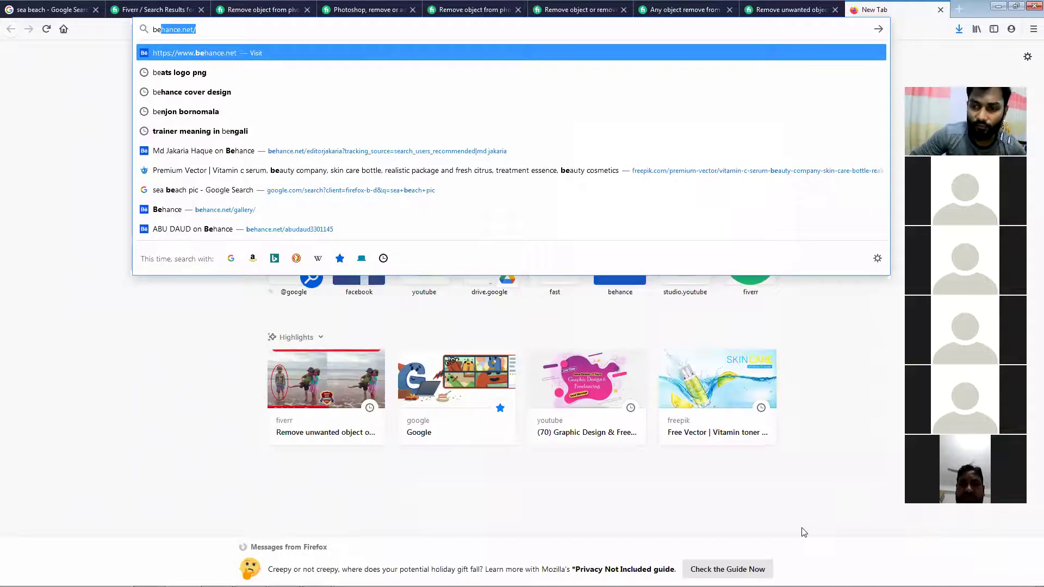
key(Return)
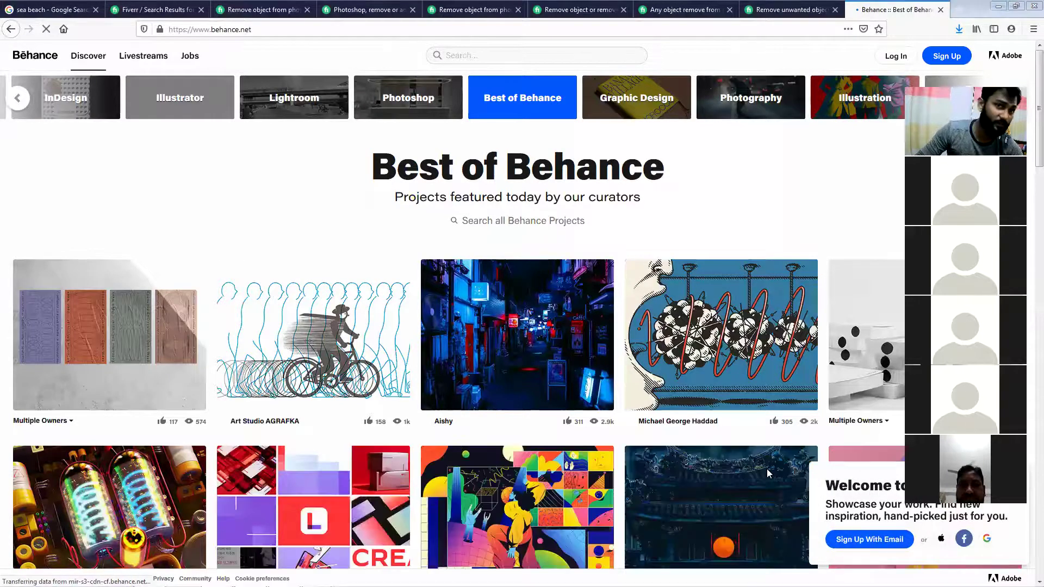
Search Behance for the designer's name and switch the results to People
click(467, 55)
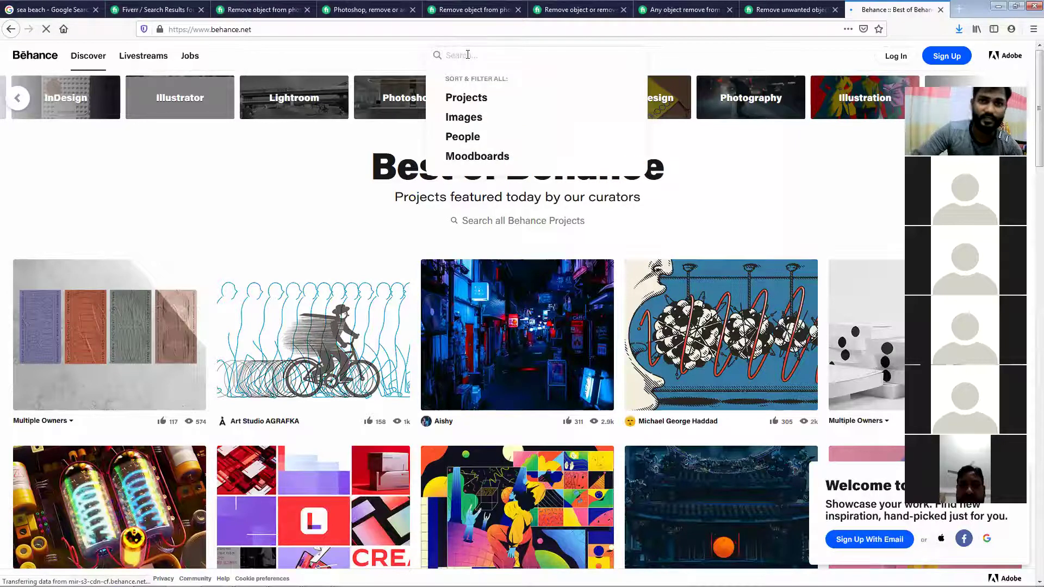
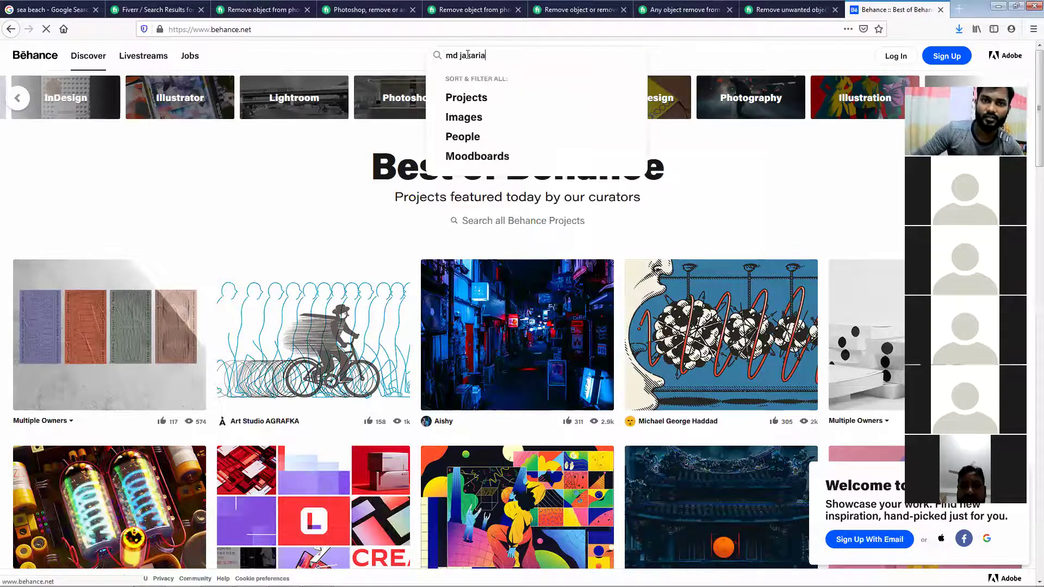
key(Return)
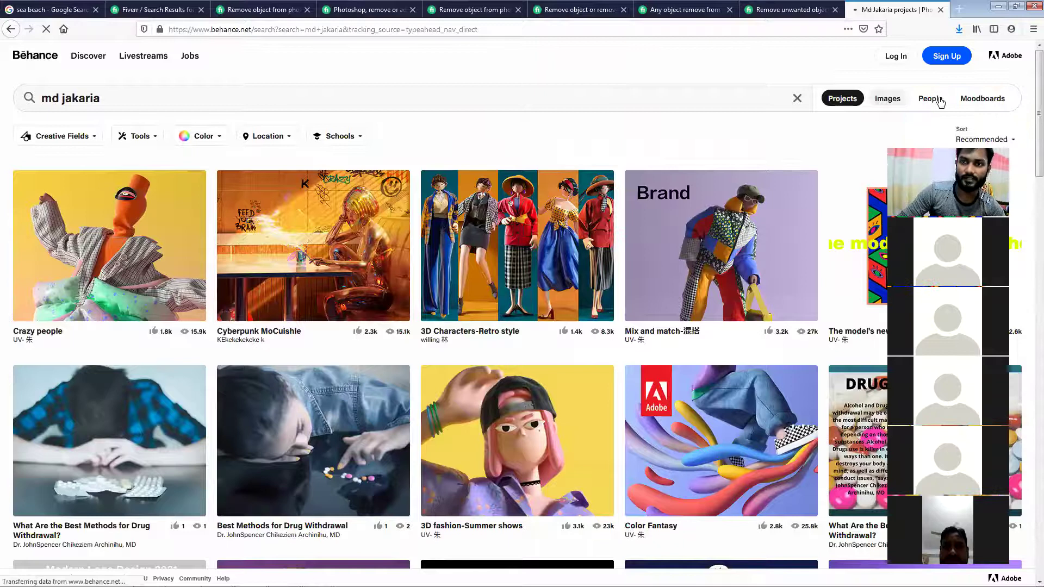
click(930, 99)
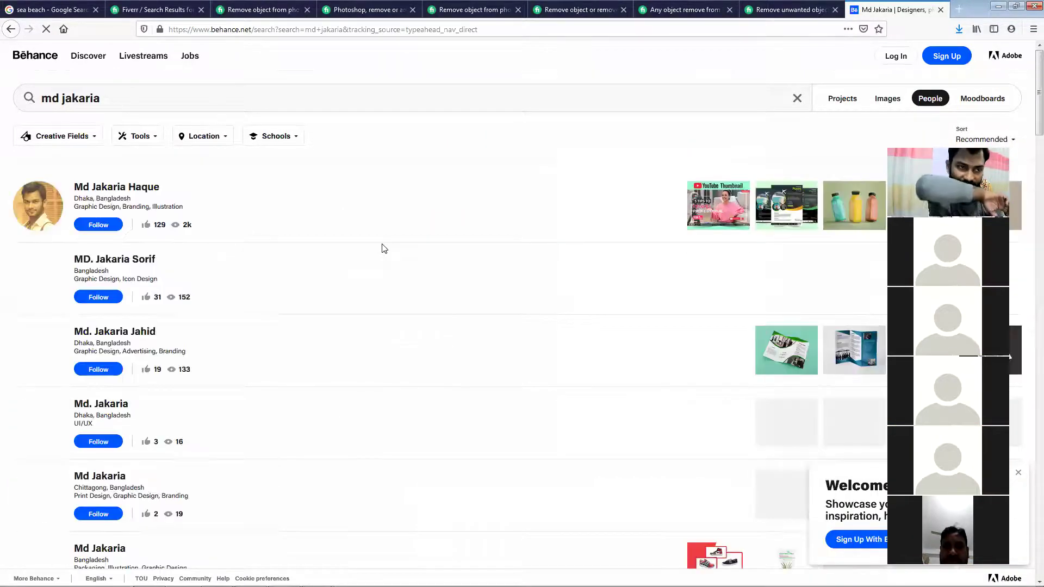
Open the top designer's profile and their 'Business card design' project
click(132, 186)
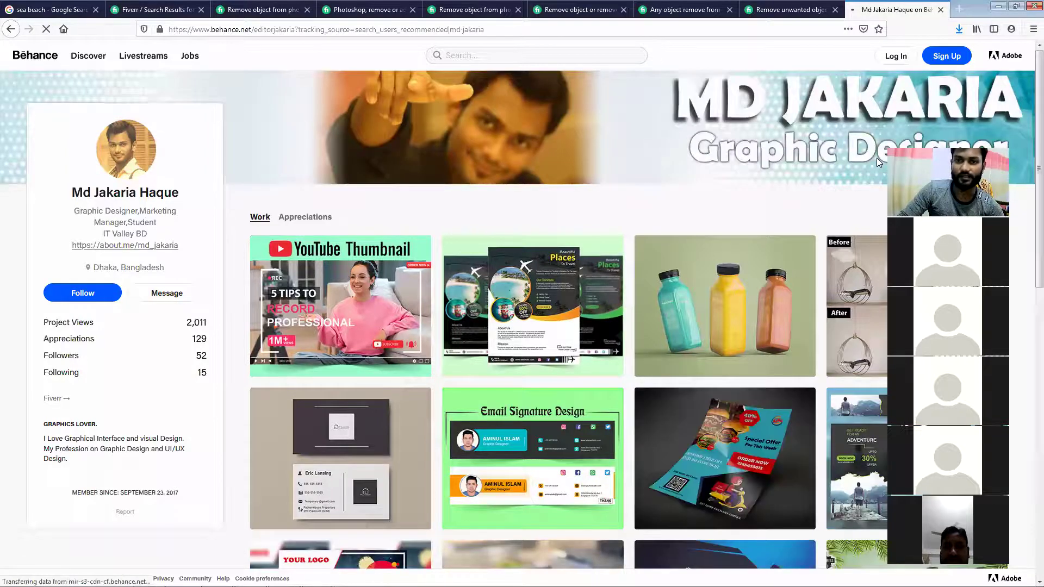
scroll(1029, 242, down, 2)
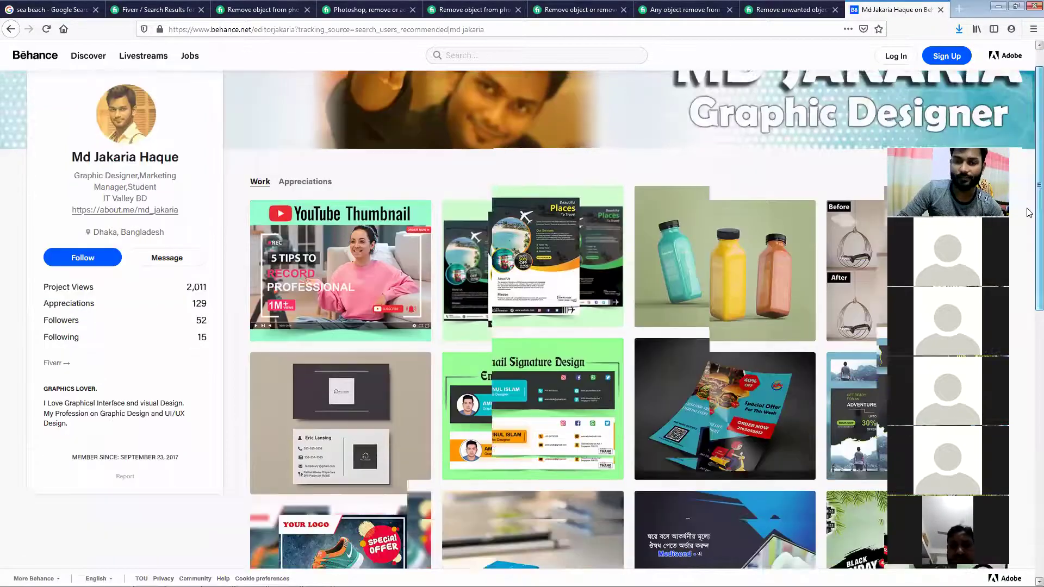
click(369, 402)
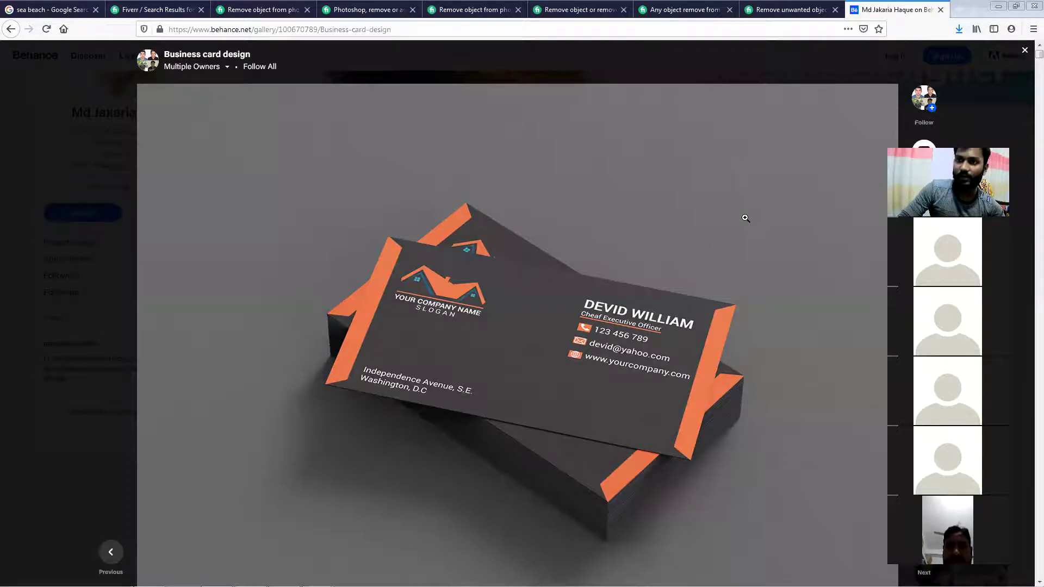
Browse all the Business Card Design mockups, then close the project back to the profile grid
scroll(724, 236, down, 3)
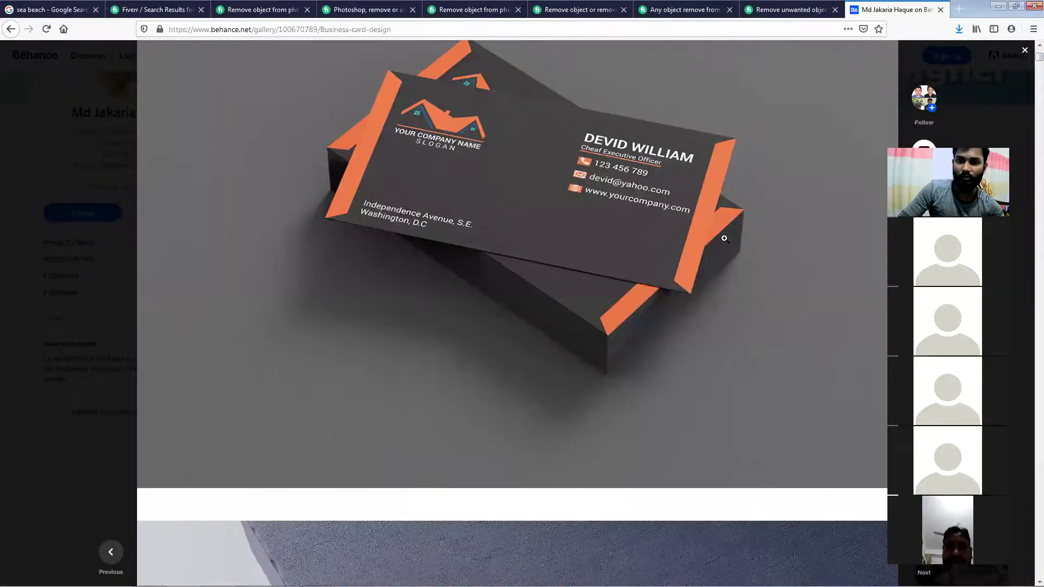
scroll(724, 239, down, 5)
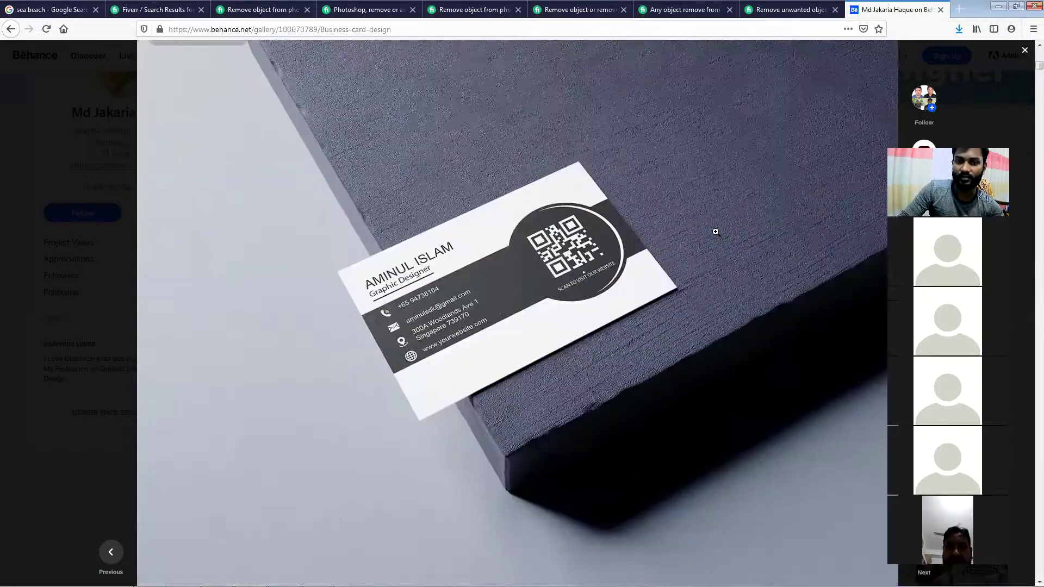
scroll(712, 233, down, 2)
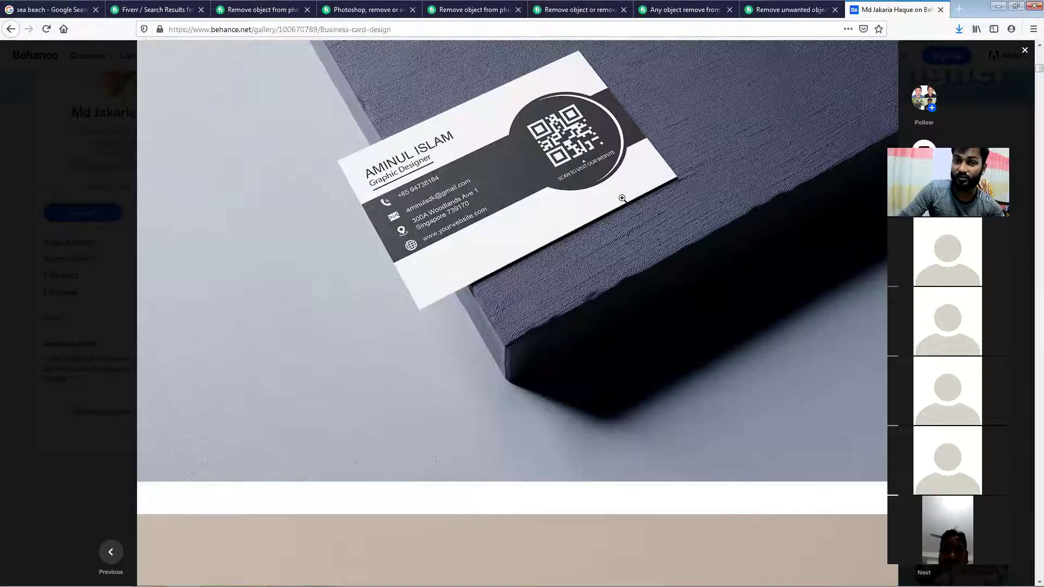
scroll(622, 202, down, 6)
scroll(623, 207, down, 3)
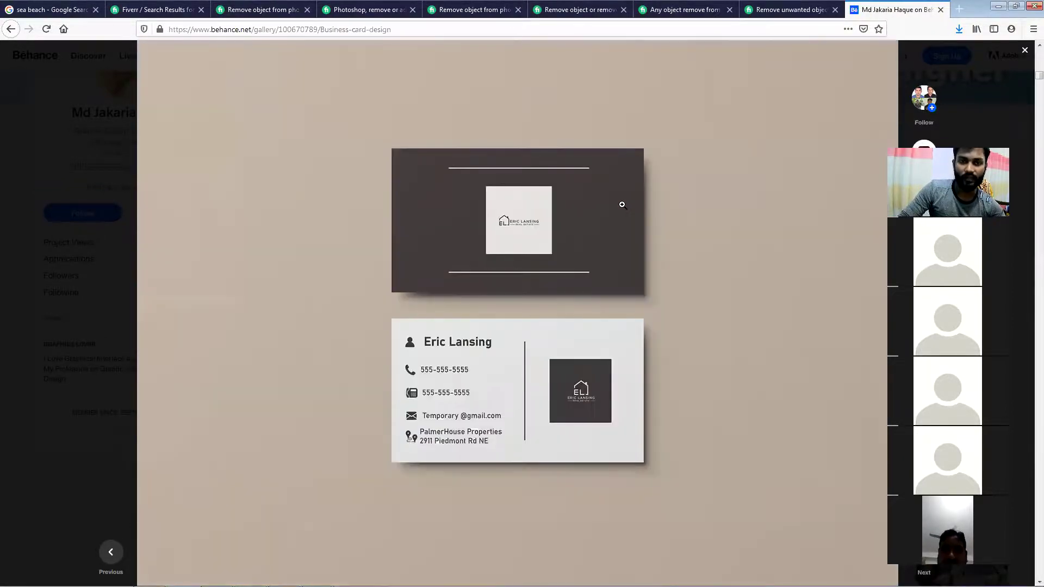
scroll(622, 204, down, 3)
scroll(623, 204, down, 3)
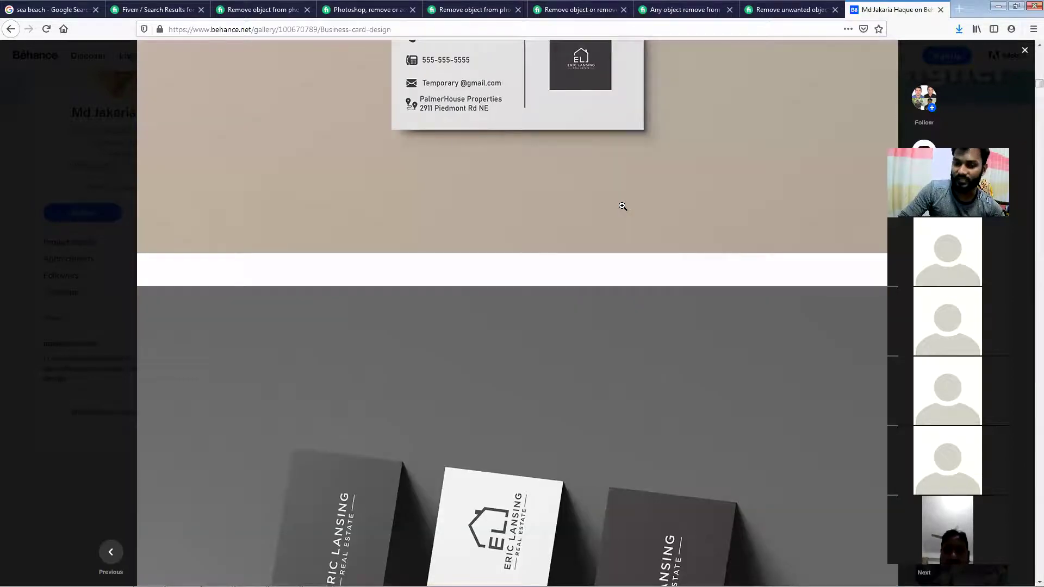
scroll(622, 205, down, 3)
scroll(621, 208, down, 3)
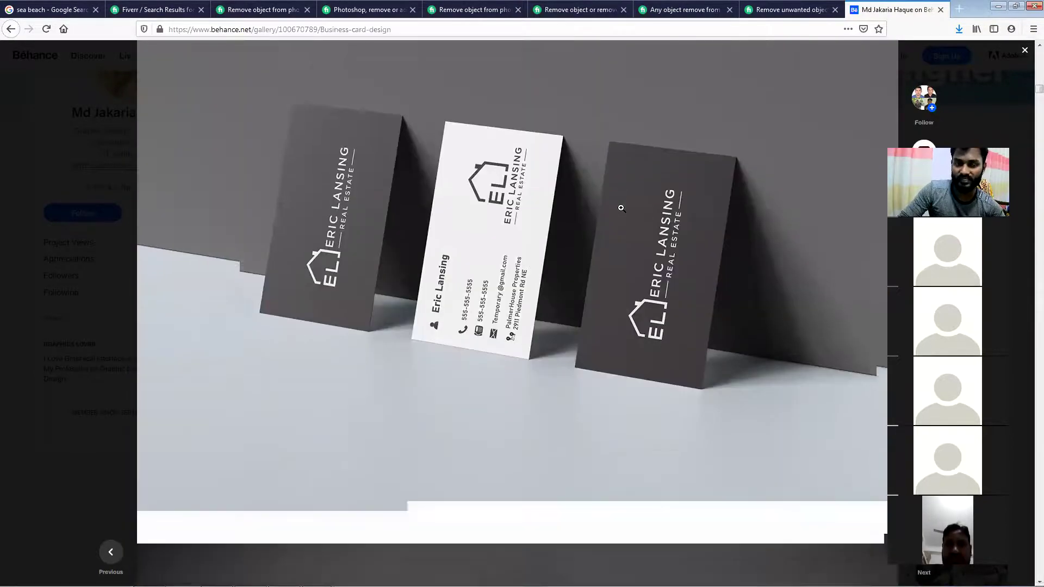
scroll(621, 208, down, 3)
scroll(622, 208, down, 3)
scroll(621, 208, down, 4)
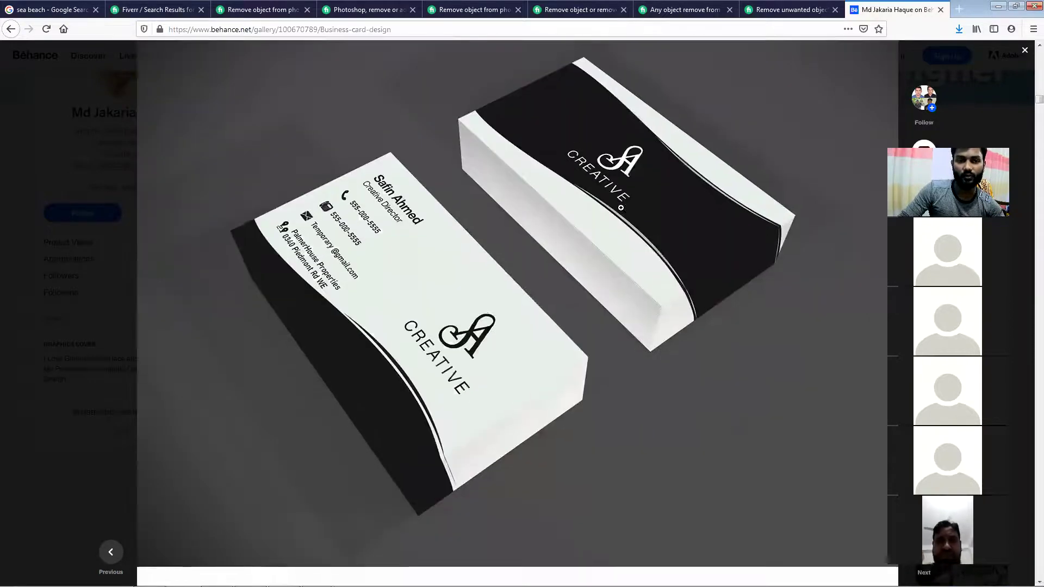
scroll(621, 208, down, 6)
scroll(621, 209, down, 4)
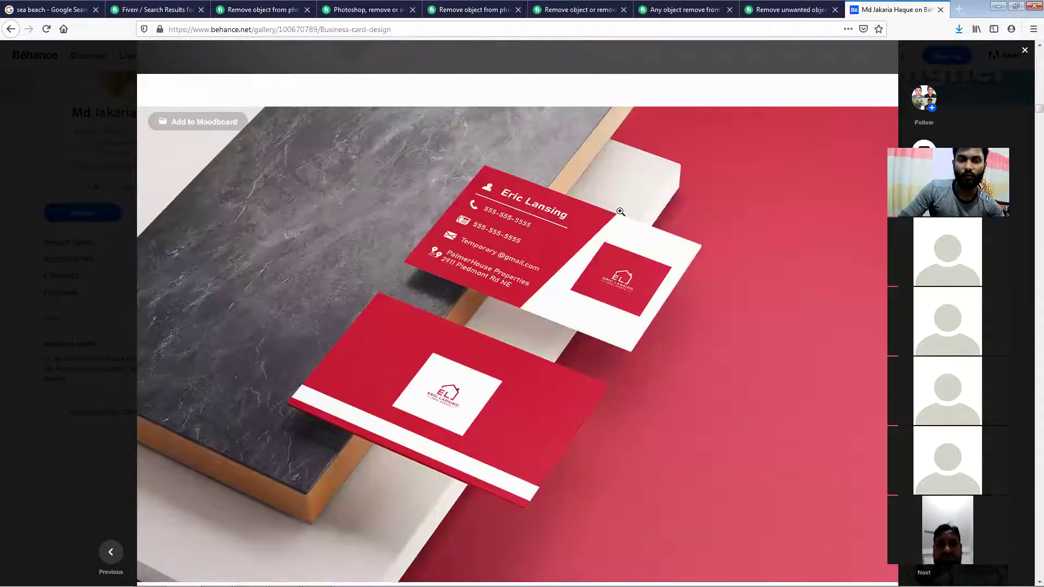
scroll(620, 211, down, 1)
scroll(618, 211, down, 2)
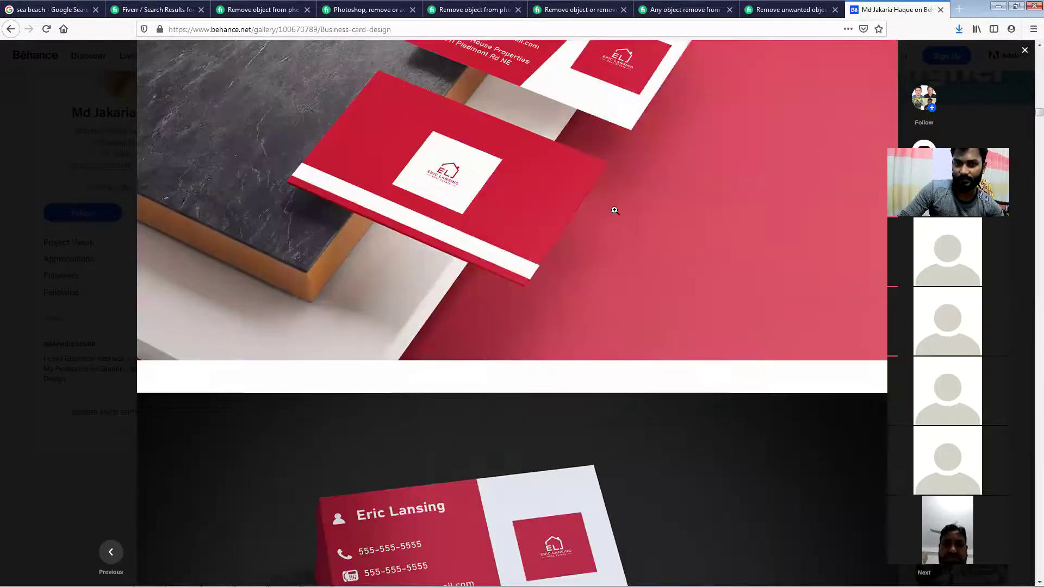
scroll(615, 210, down, 7)
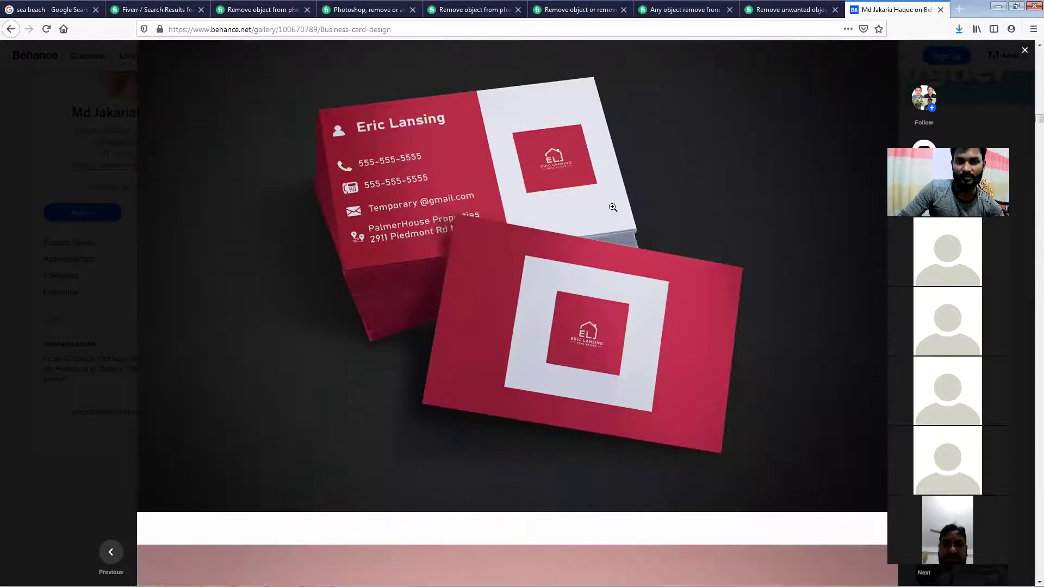
scroll(612, 207, down, 7)
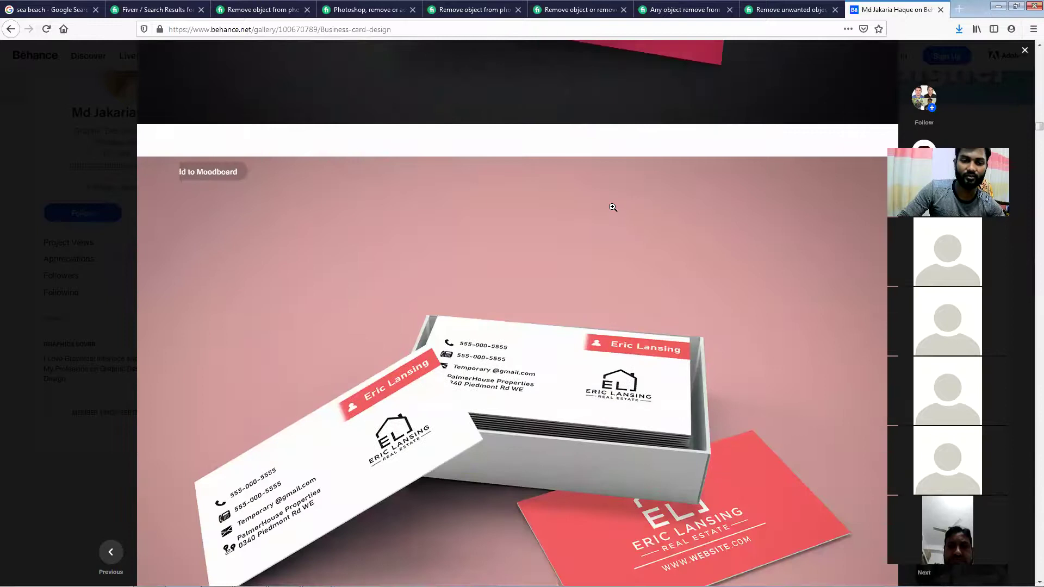
scroll(613, 207, down, 3)
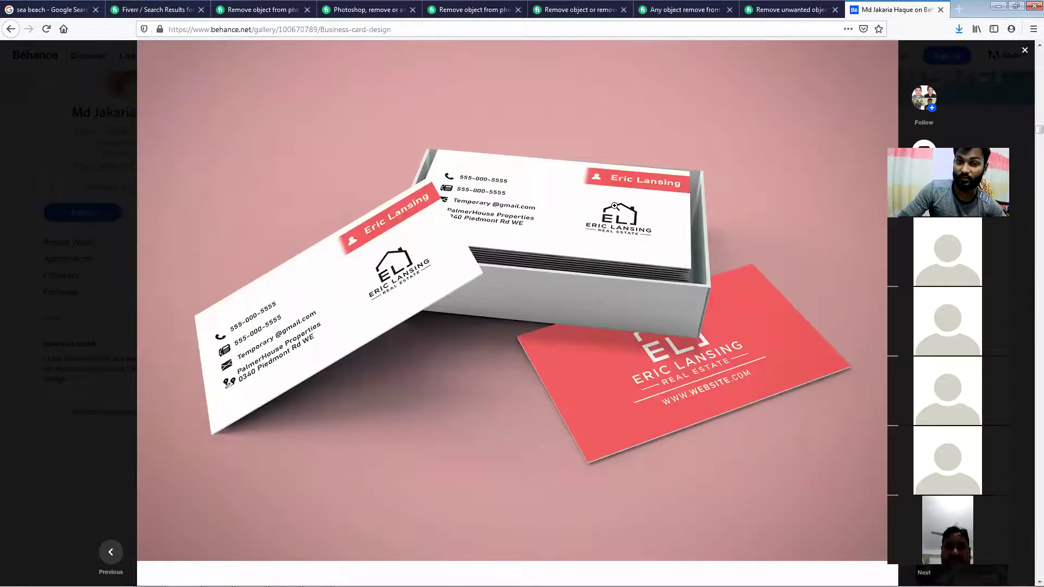
scroll(614, 206, down, 7)
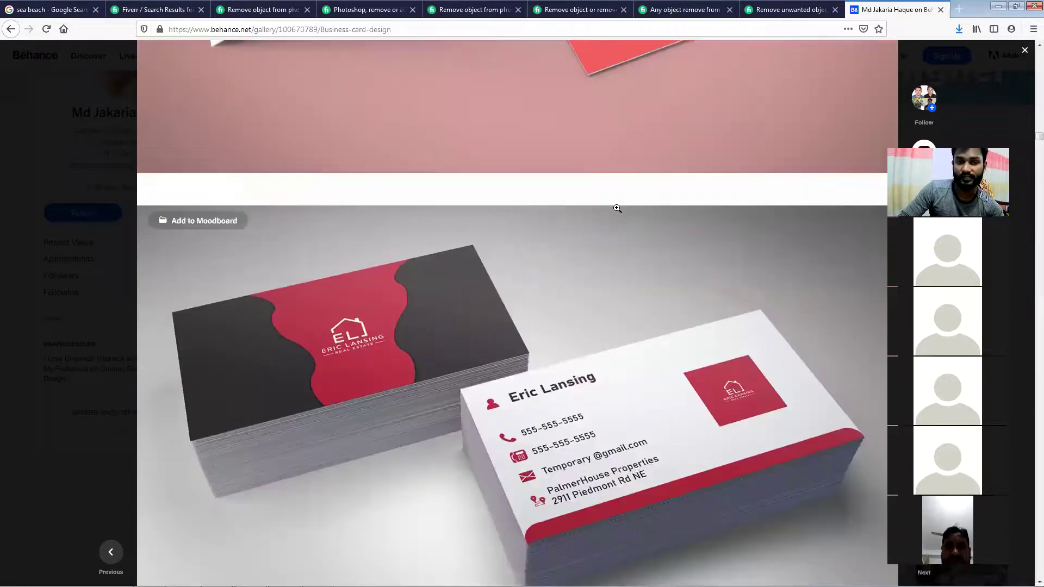
scroll(617, 208, down, 2)
scroll(616, 210, down, 4)
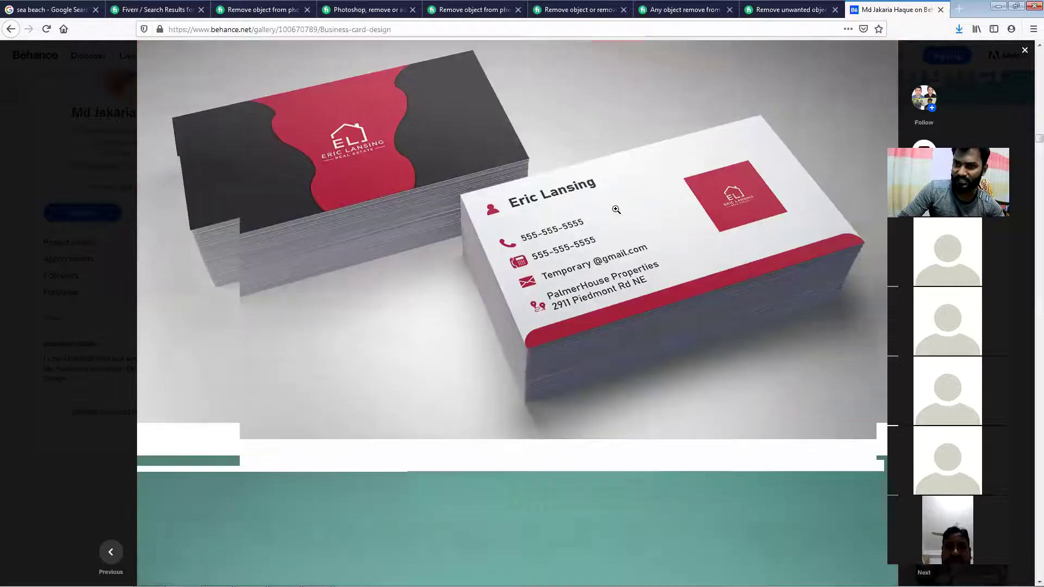
scroll(616, 207, down, 3)
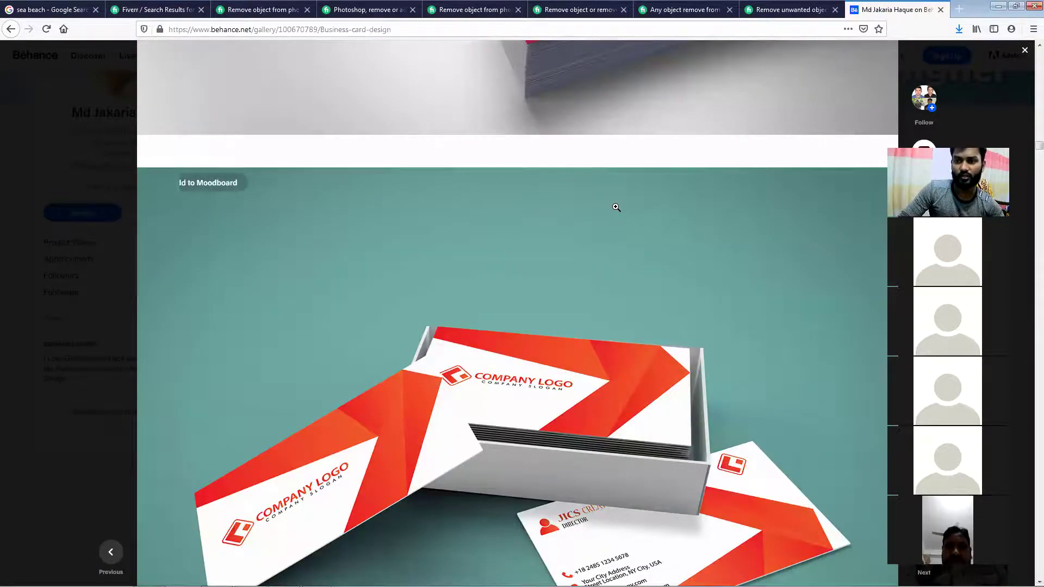
scroll(616, 207, down, 2)
scroll(611, 210, down, 2)
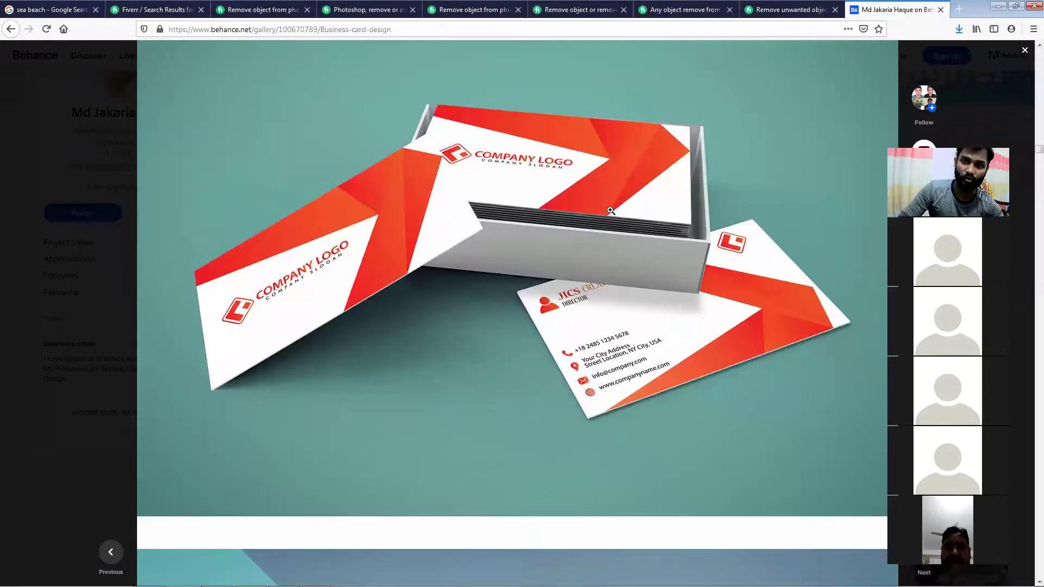
scroll(611, 211, down, 4)
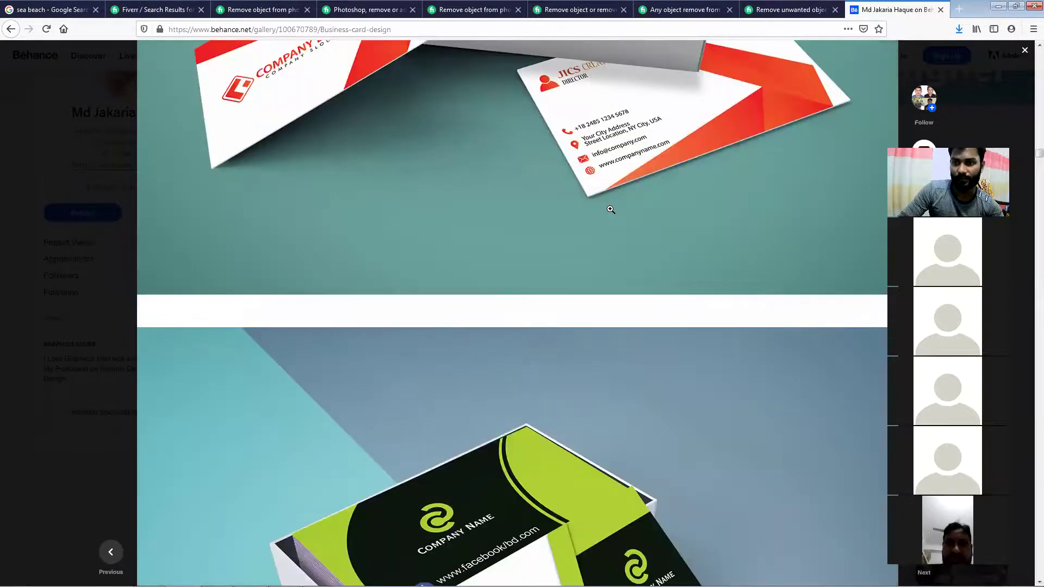
scroll(611, 210, down, 3)
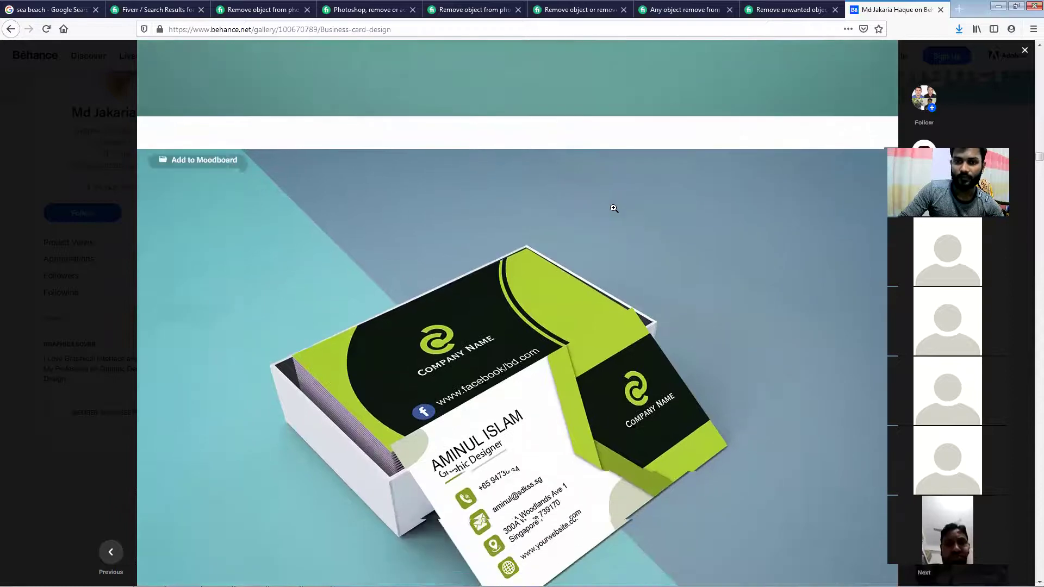
scroll(614, 208, down, 5)
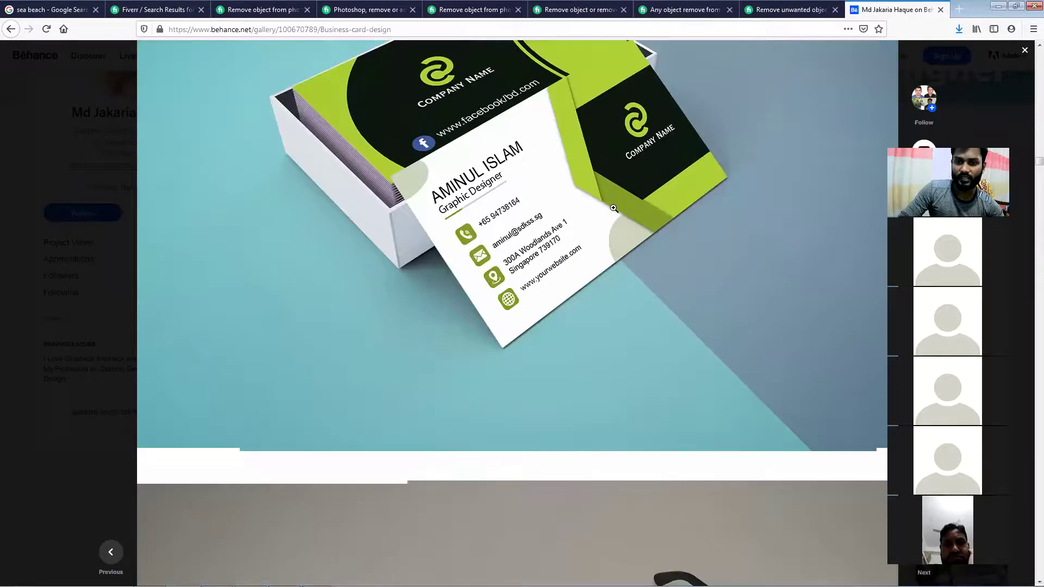
scroll(613, 208, down, 9)
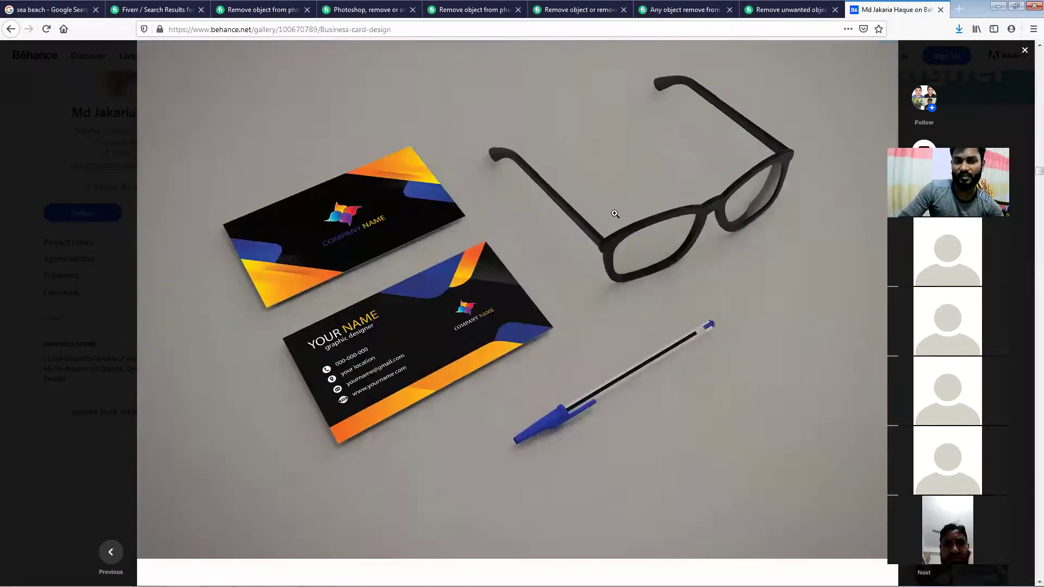
scroll(614, 214, down, 1)
scroll(615, 213, down, 6)
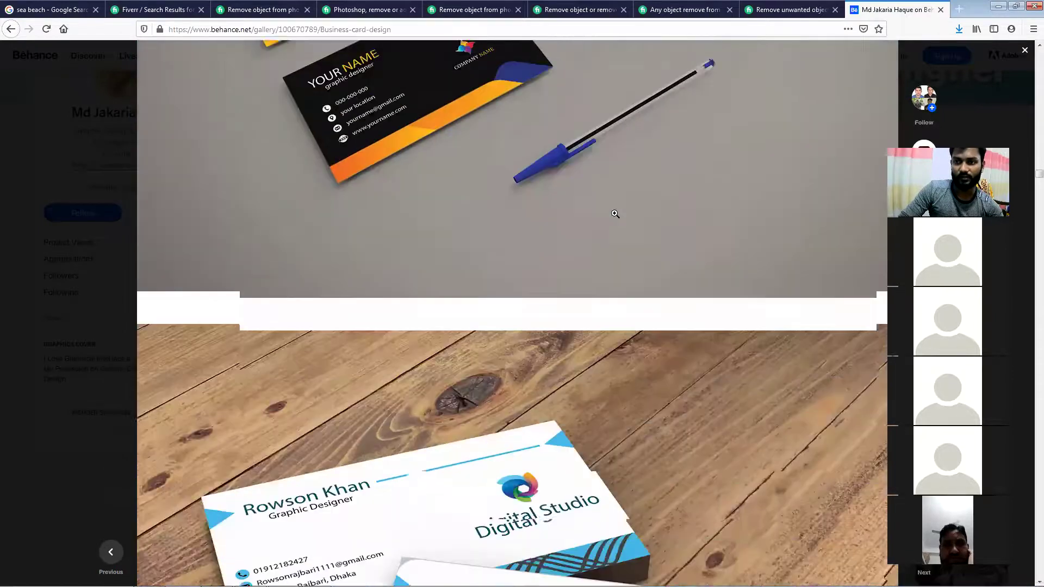
scroll(615, 213, down, 6)
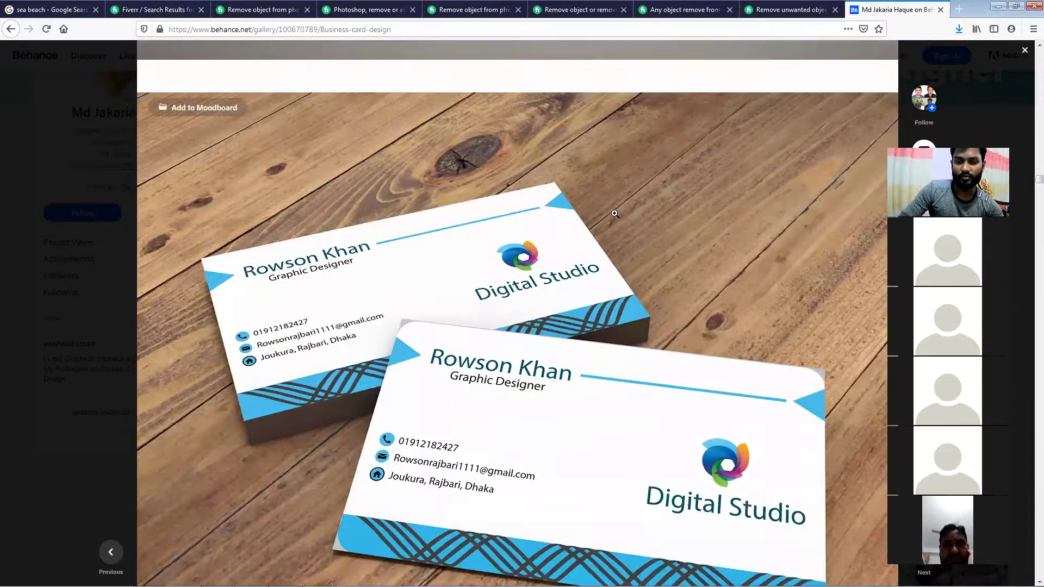
scroll(615, 214, down, 7)
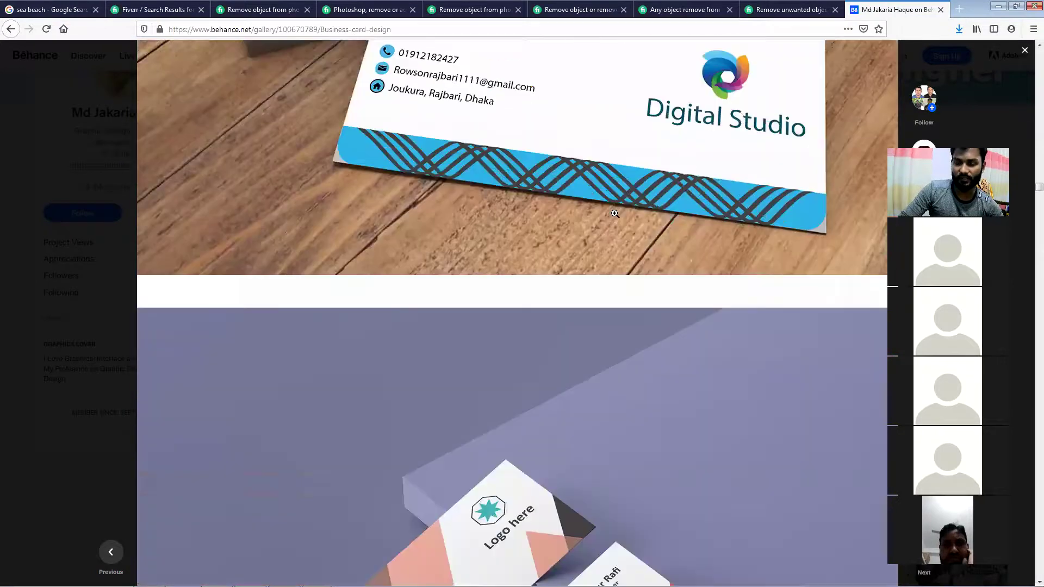
scroll(609, 215, down, 5)
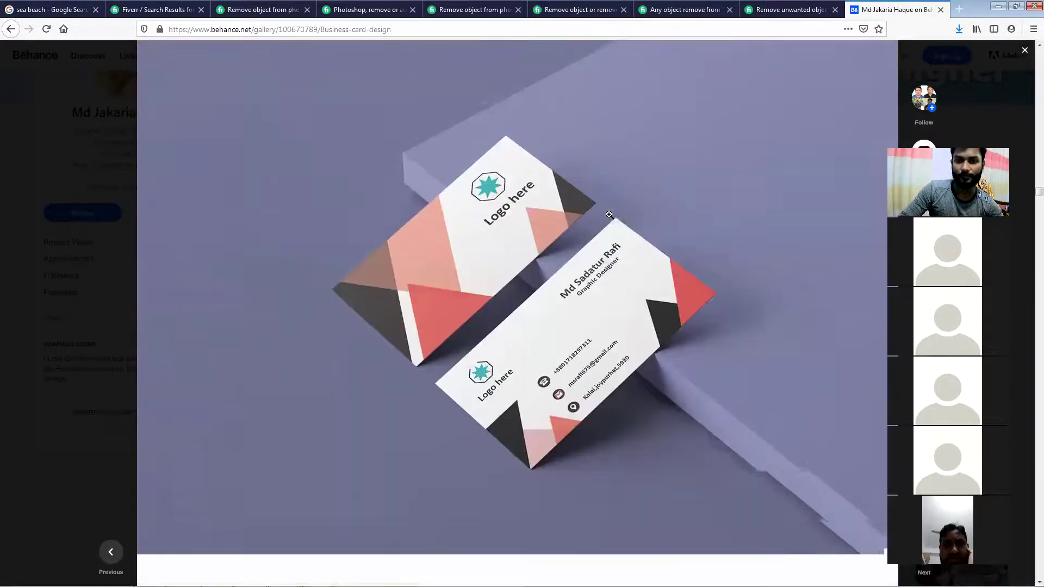
scroll(609, 214, down, 9)
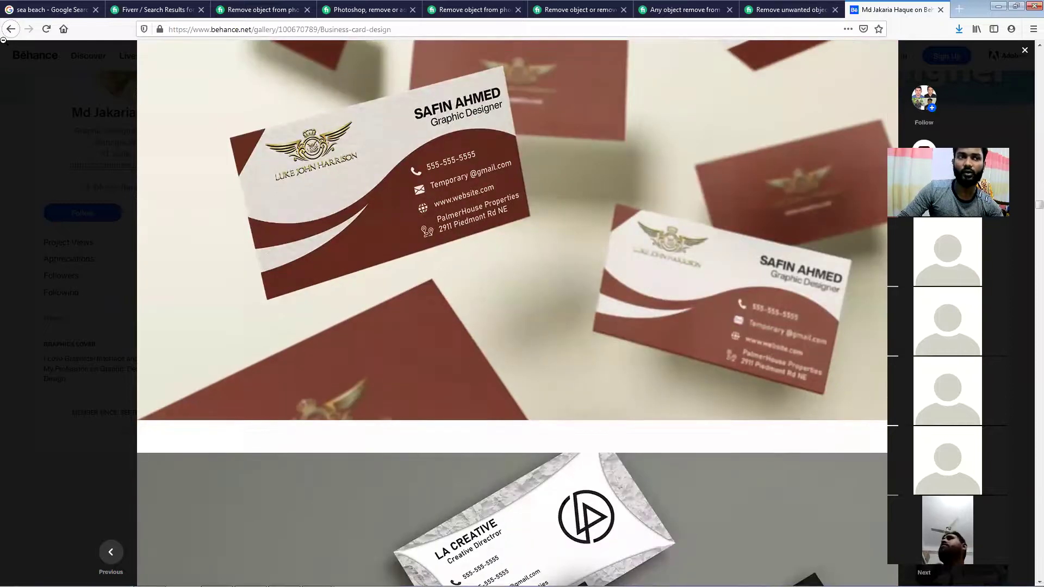
click(115, 89)
Open the Web Banner Design project and scroll down to its Black Friday fashion banners
scroll(478, 268, down, 1)
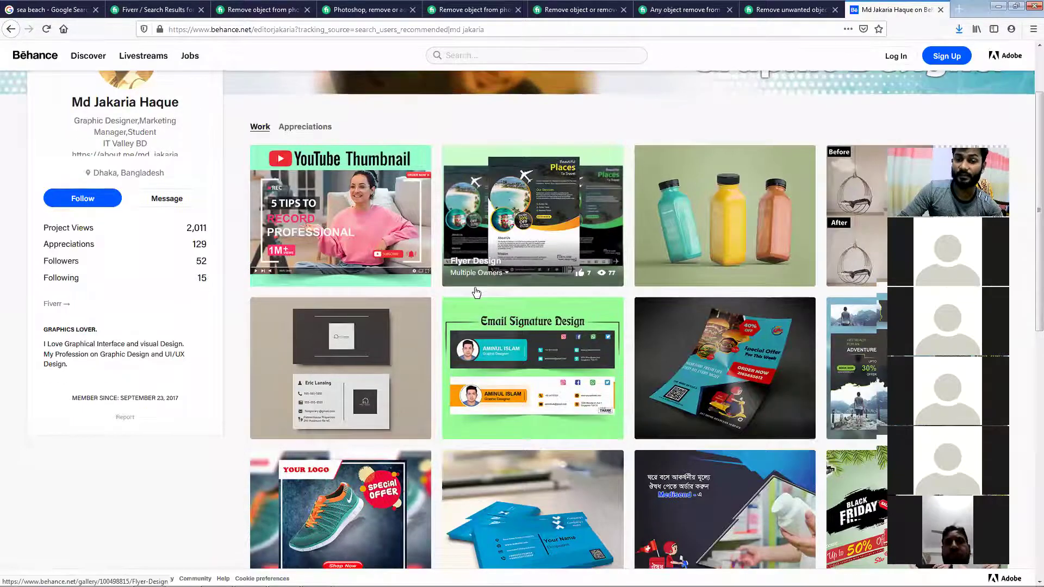
click(846, 305)
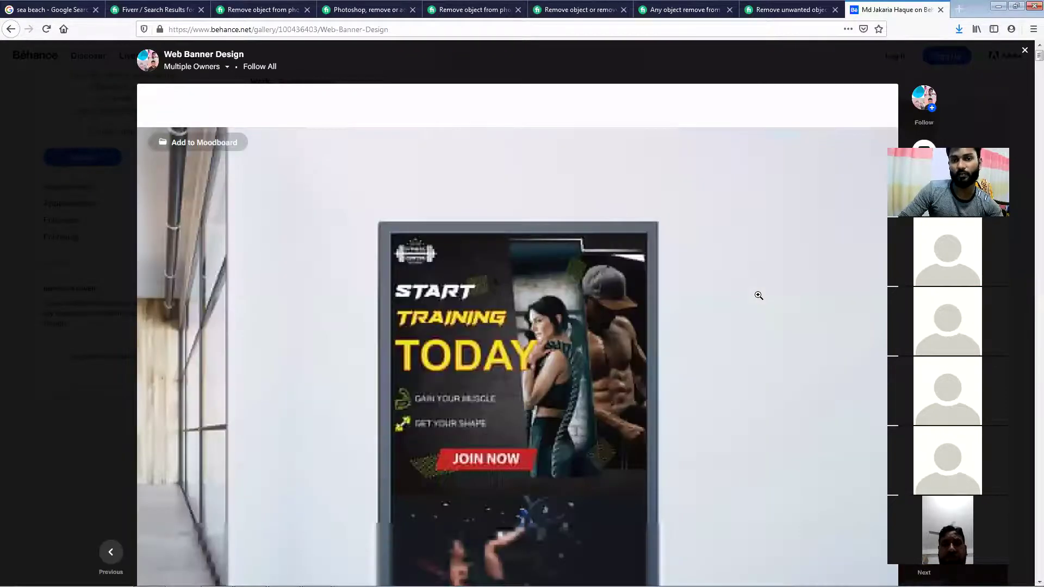
scroll(758, 296, down, 5)
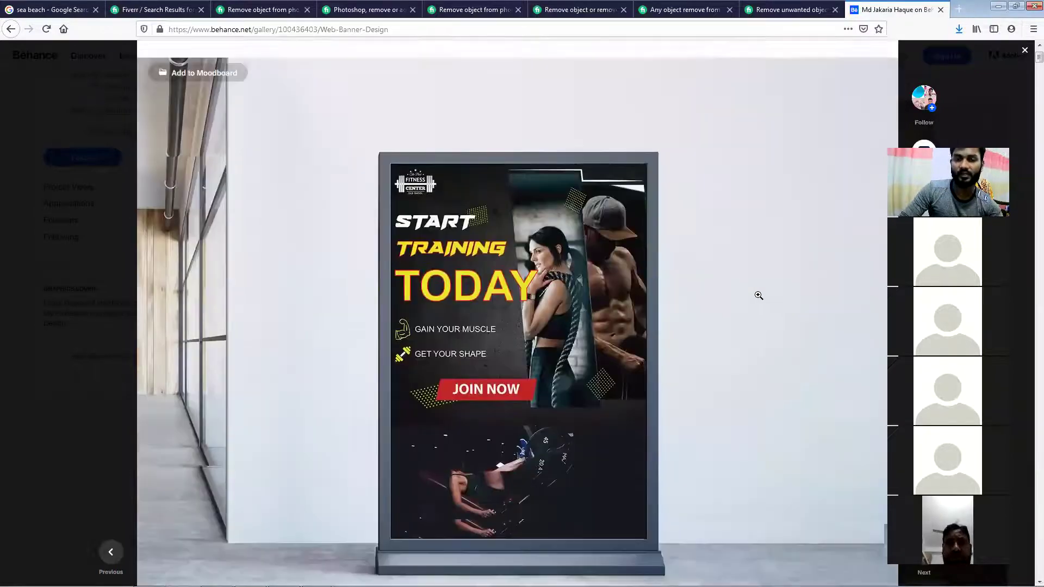
scroll(759, 295, down, 6)
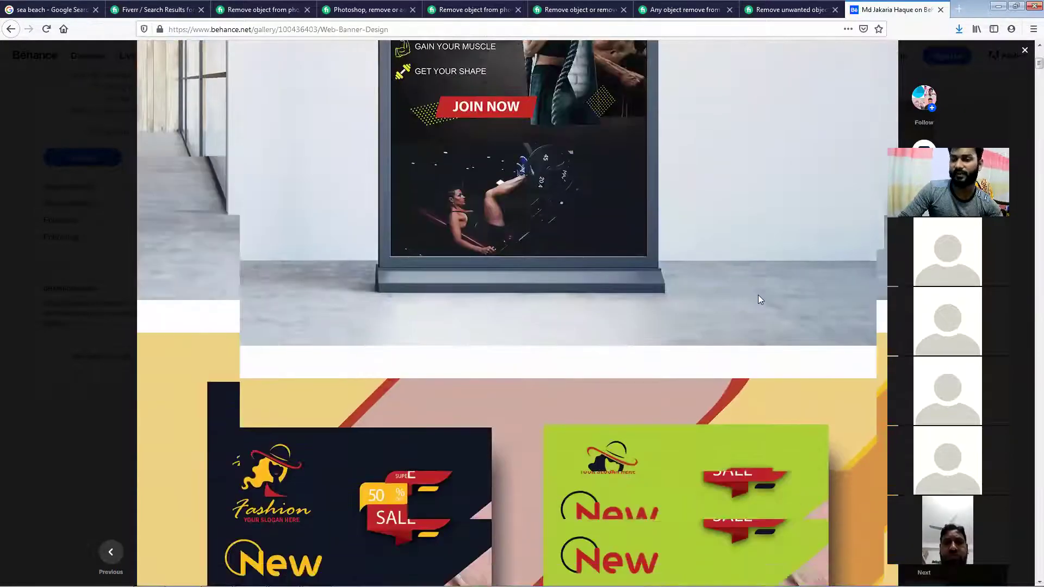
scroll(758, 295, down, 6)
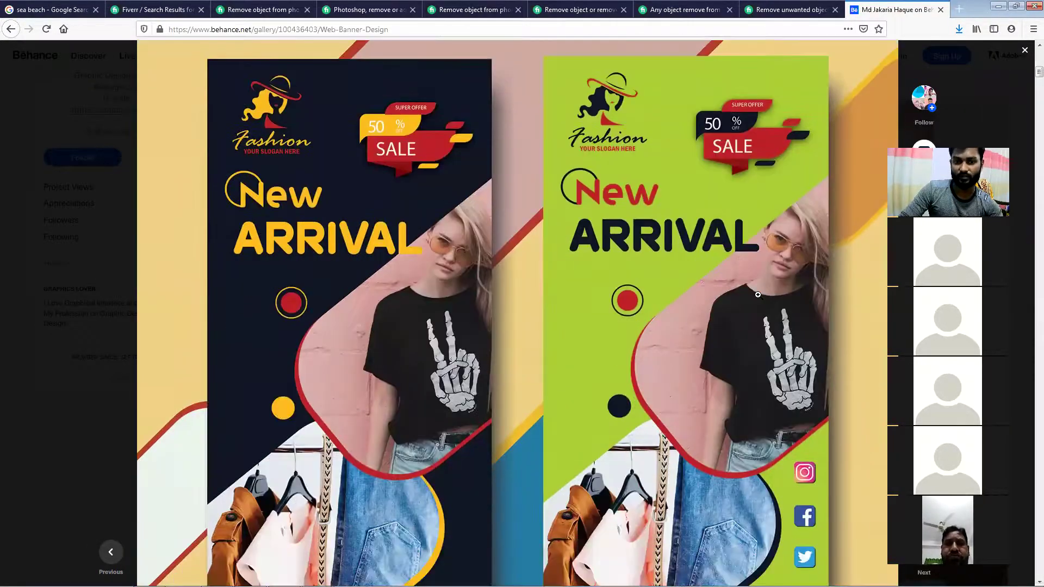
scroll(758, 294, down, 5)
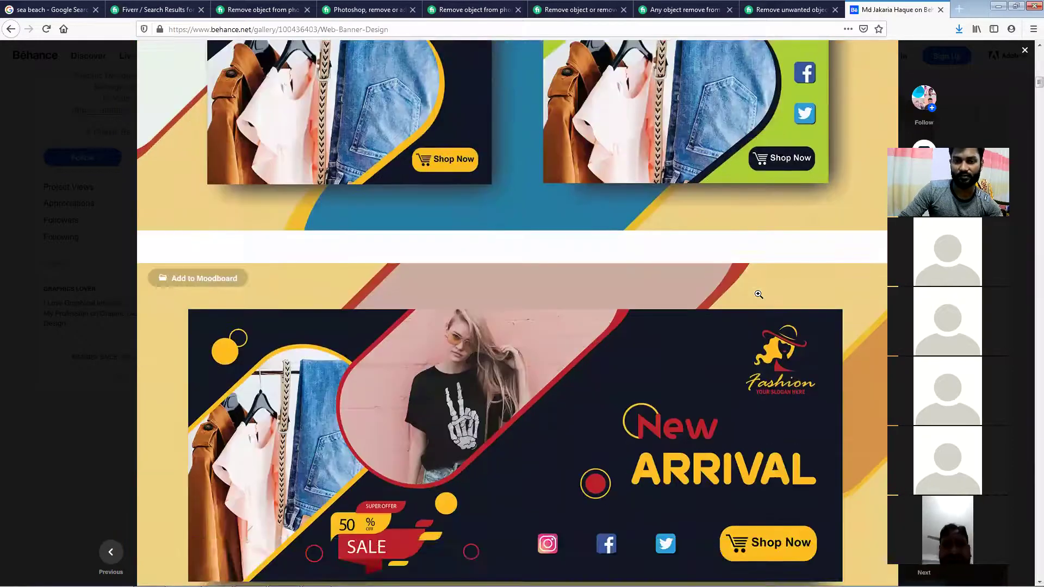
scroll(758, 294, down, 6)
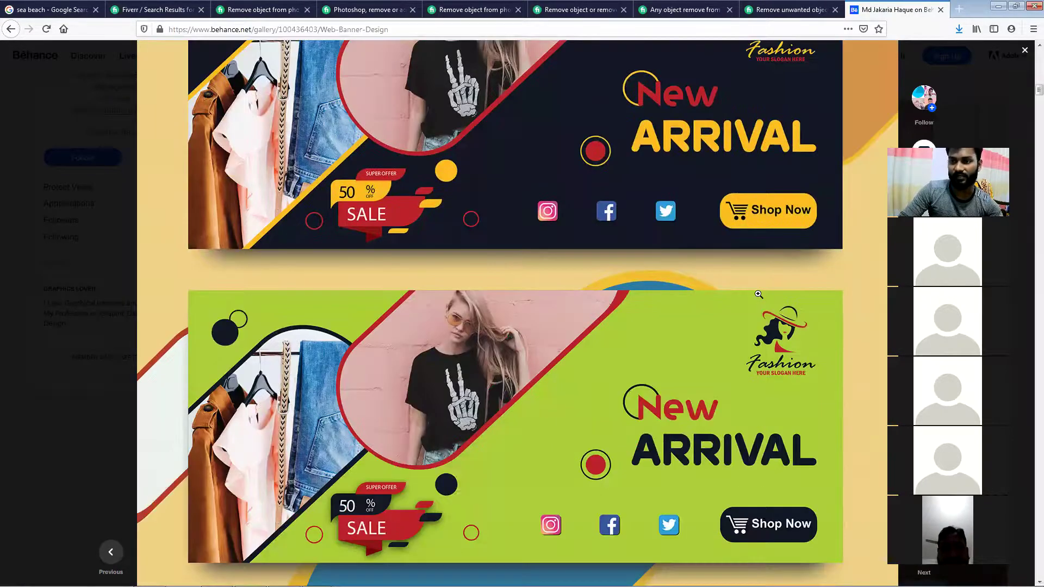
scroll(757, 294, down, 6)
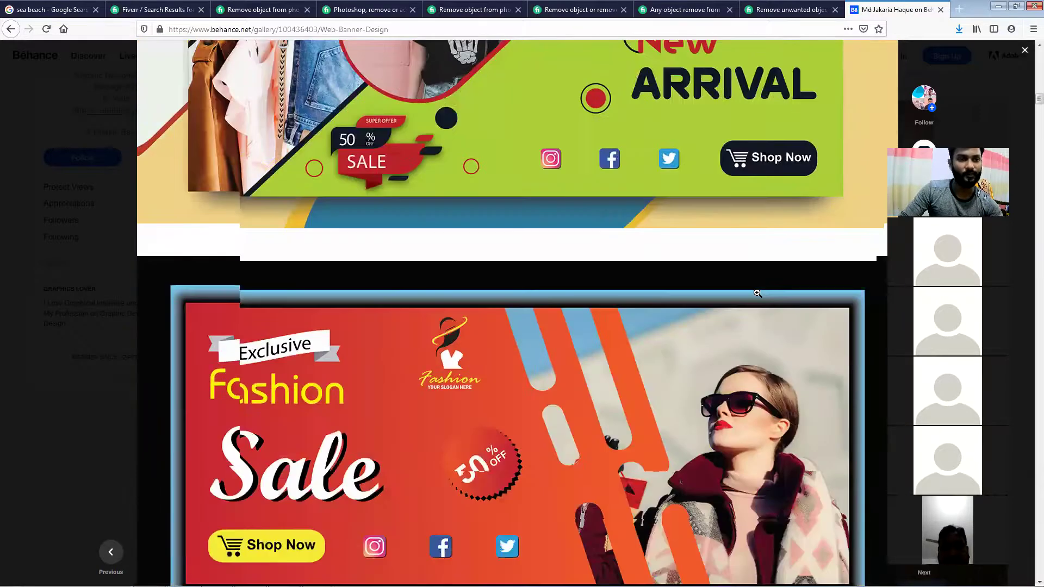
scroll(756, 291, down, 2)
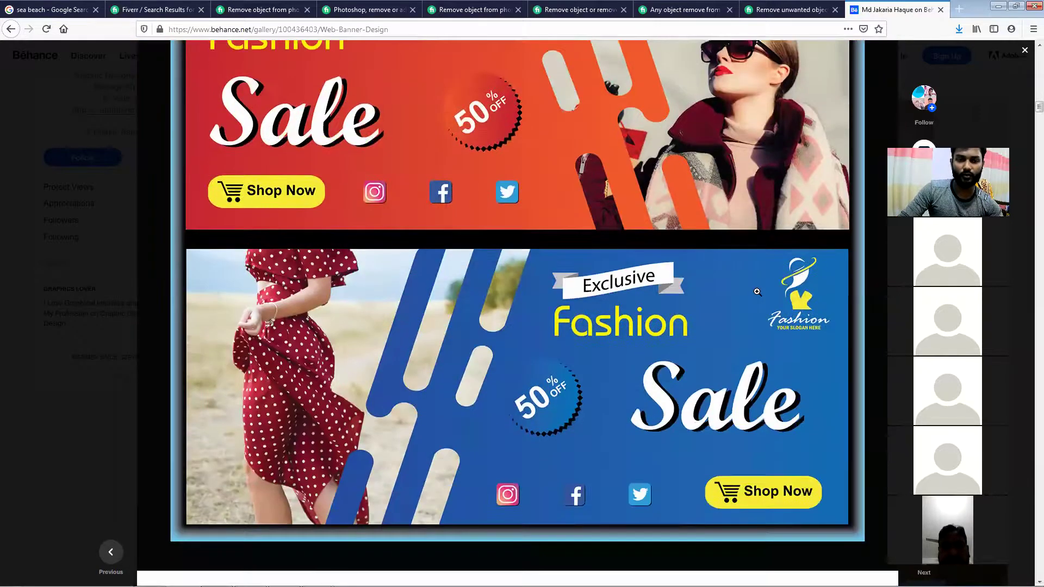
scroll(757, 291, down, 6)
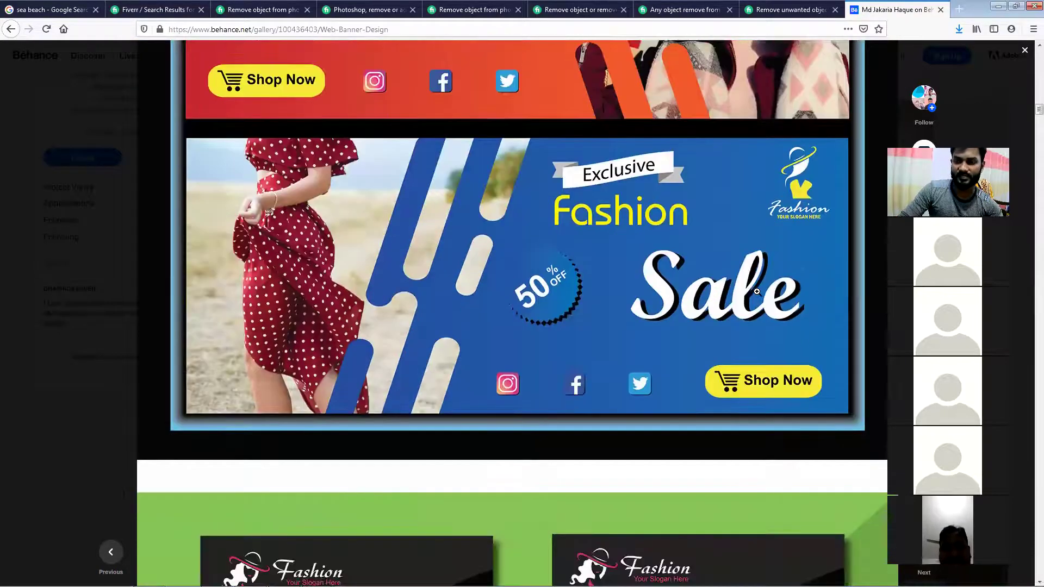
scroll(757, 291, down, 3)
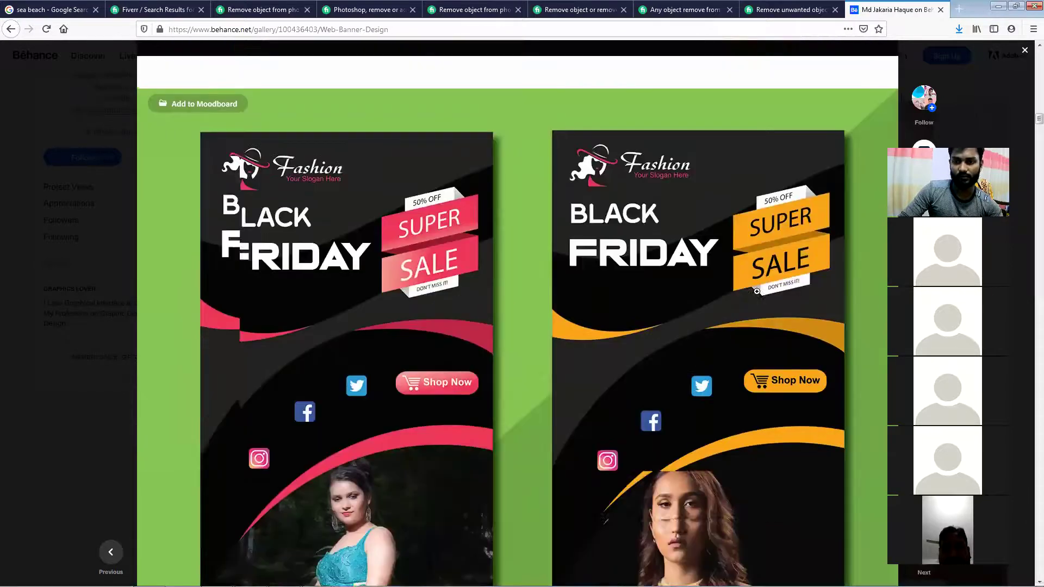
scroll(757, 292, down, 6)
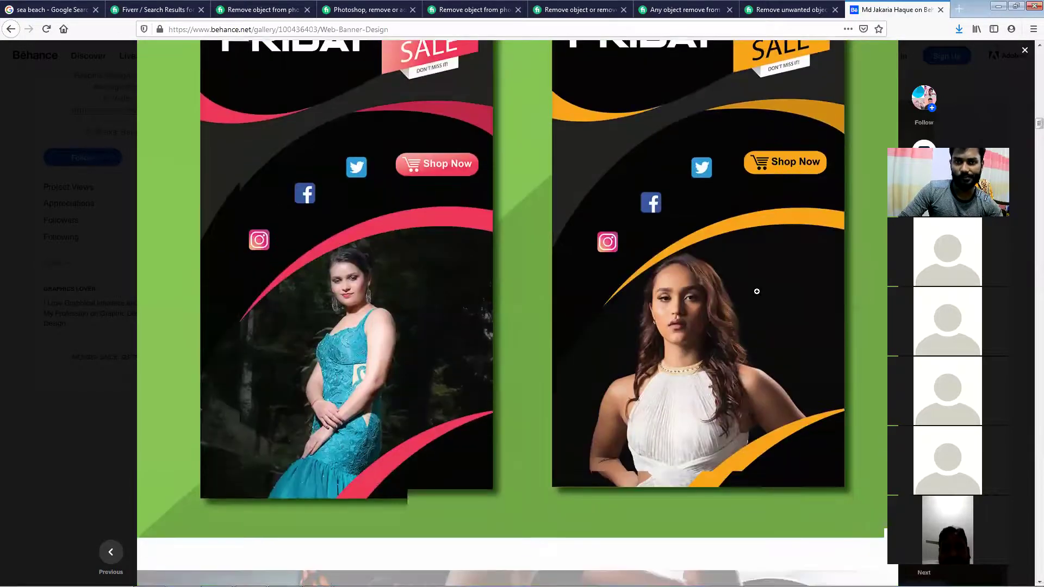
scroll(759, 288, down, 2)
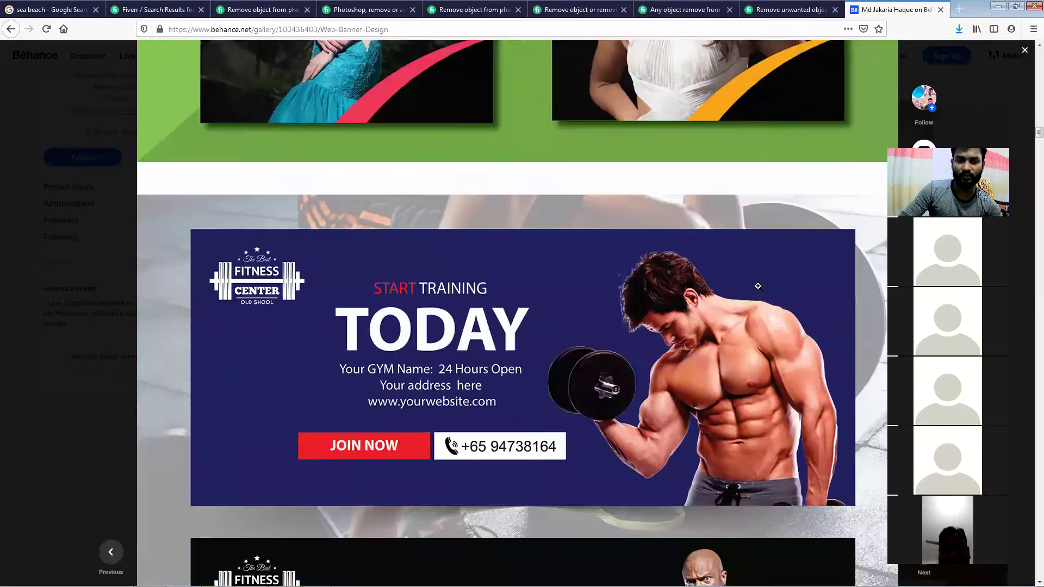
scroll(758, 286, down, 7)
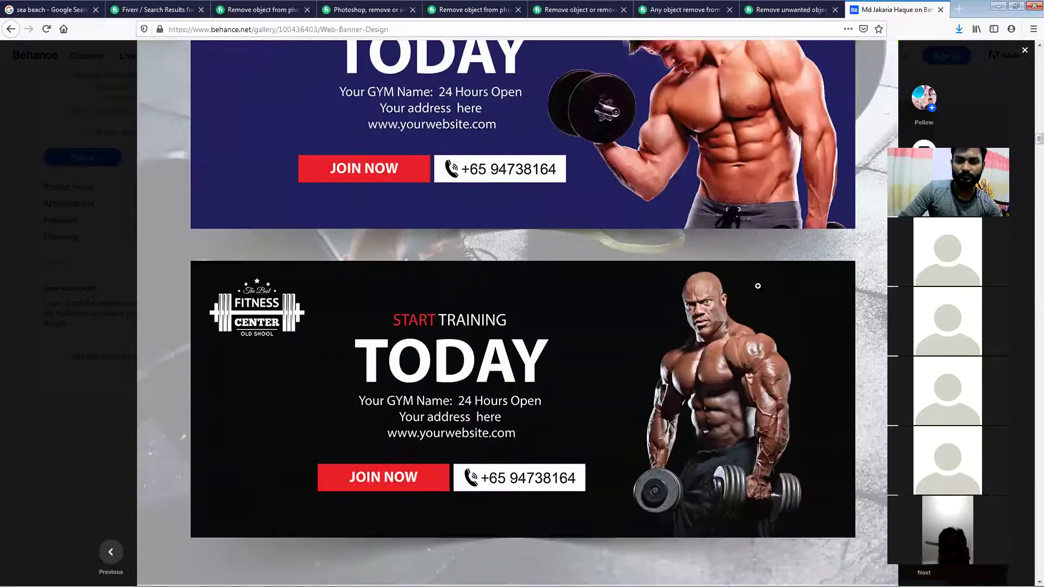
scroll(758, 286, down, 5)
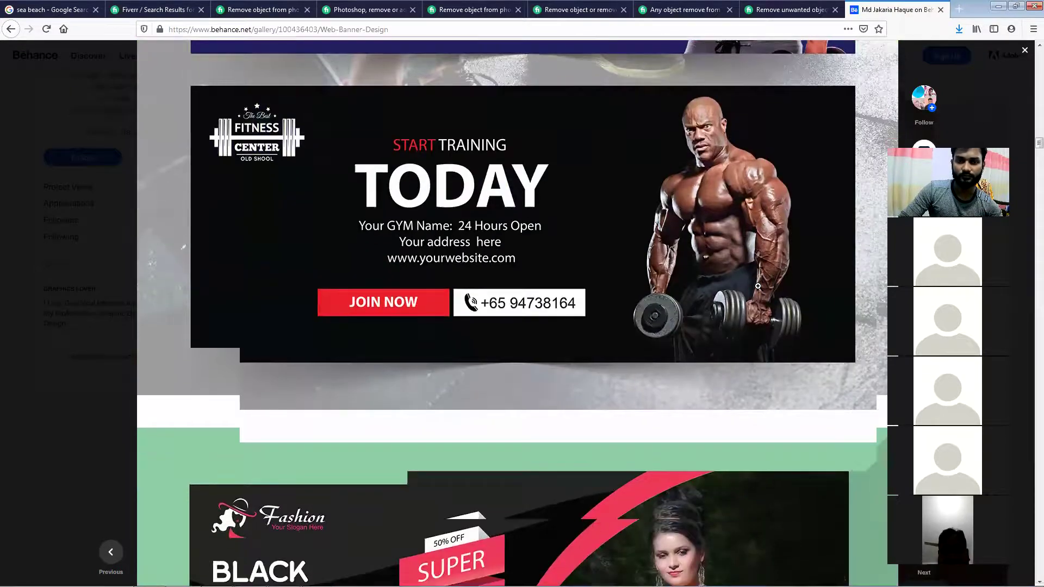
scroll(758, 287, down, 1)
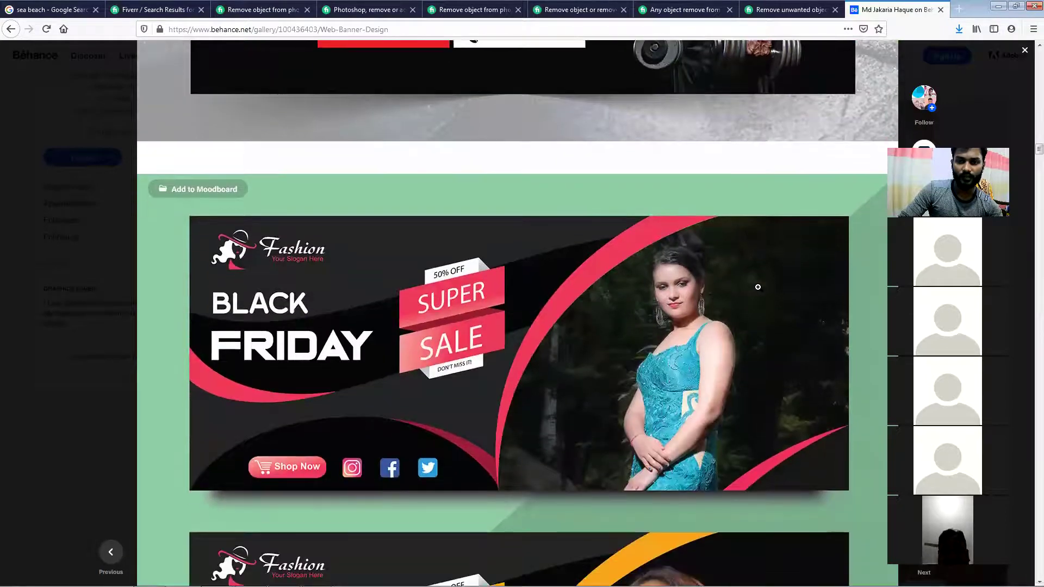
scroll(758, 287, down, 4)
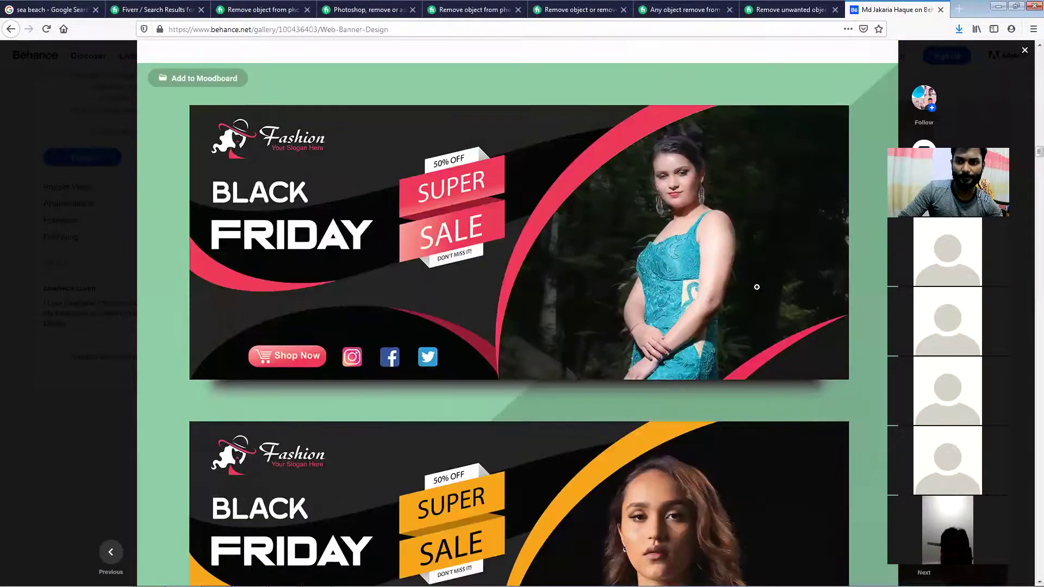
Scroll the Web Banner Design project to its pink and orange Black Friday fashion sale banners
scroll(758, 287, down, 4)
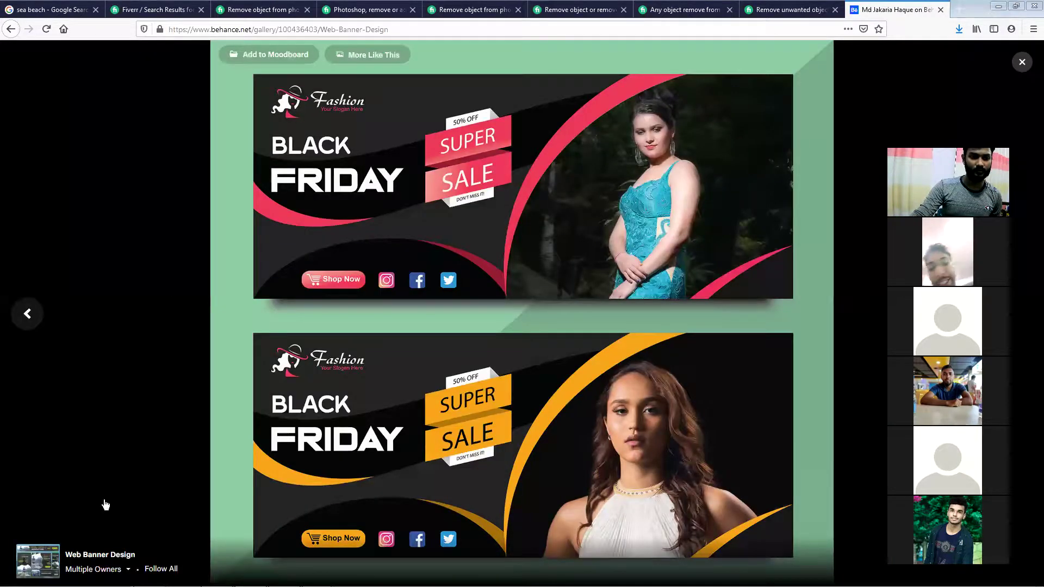
mouse_move(96, 568)
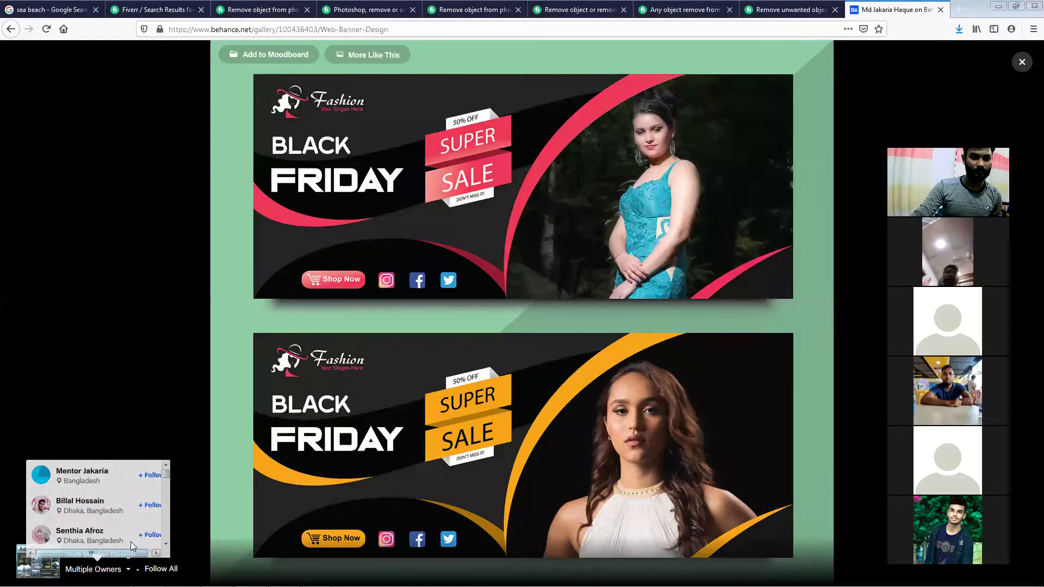
Open a co-owner's Behance profile, then close it to return to the Black Friday banner gallery
drag(165, 477, 167, 501)
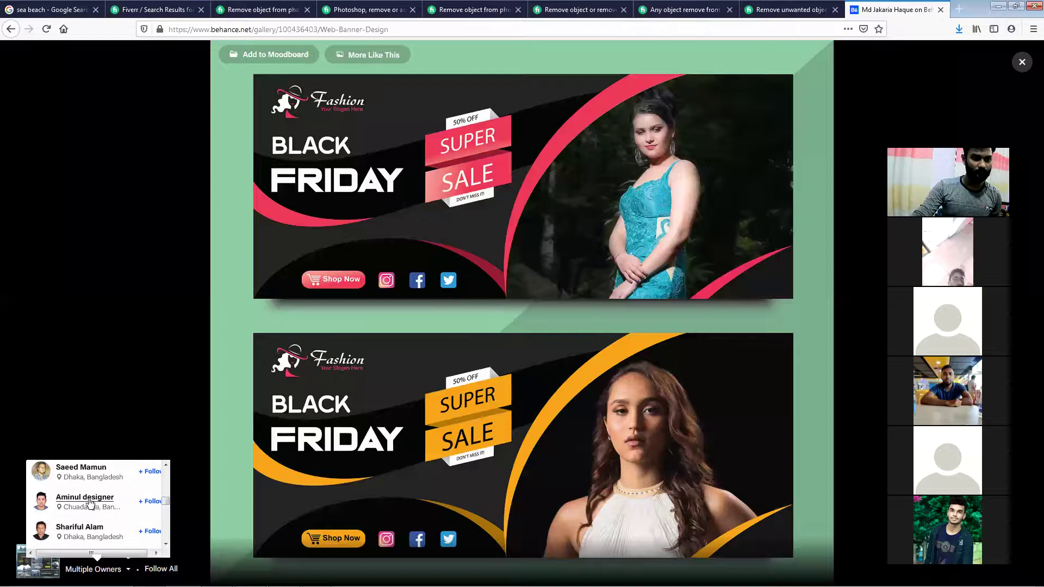
click(82, 497)
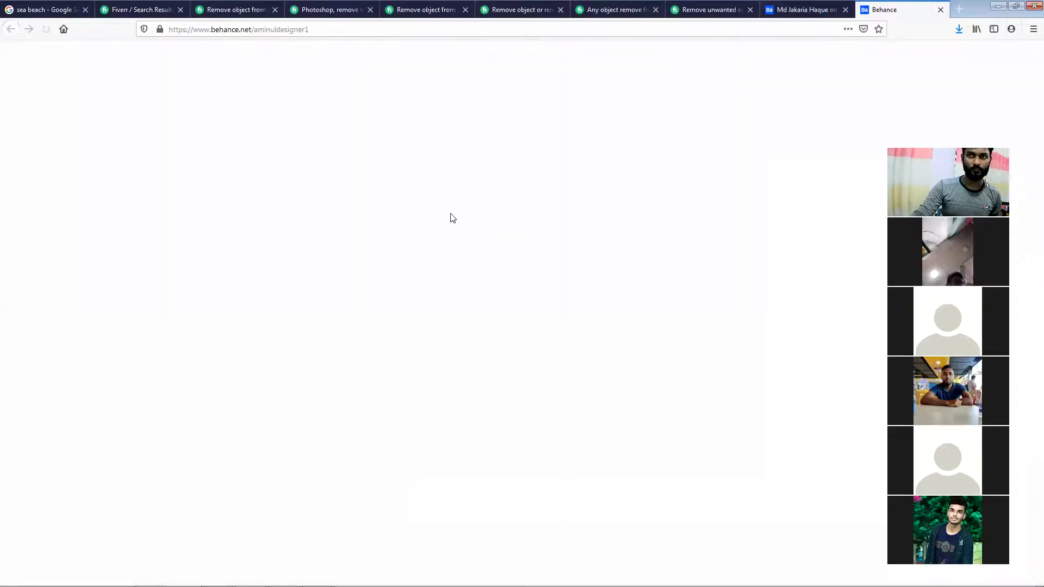
click(941, 10)
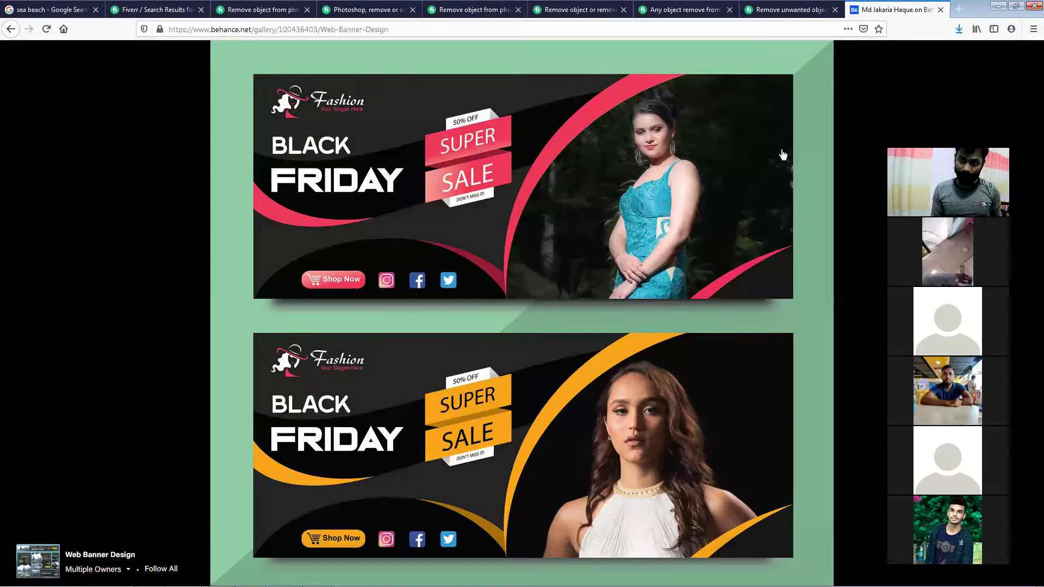
mouse_move(783, 152)
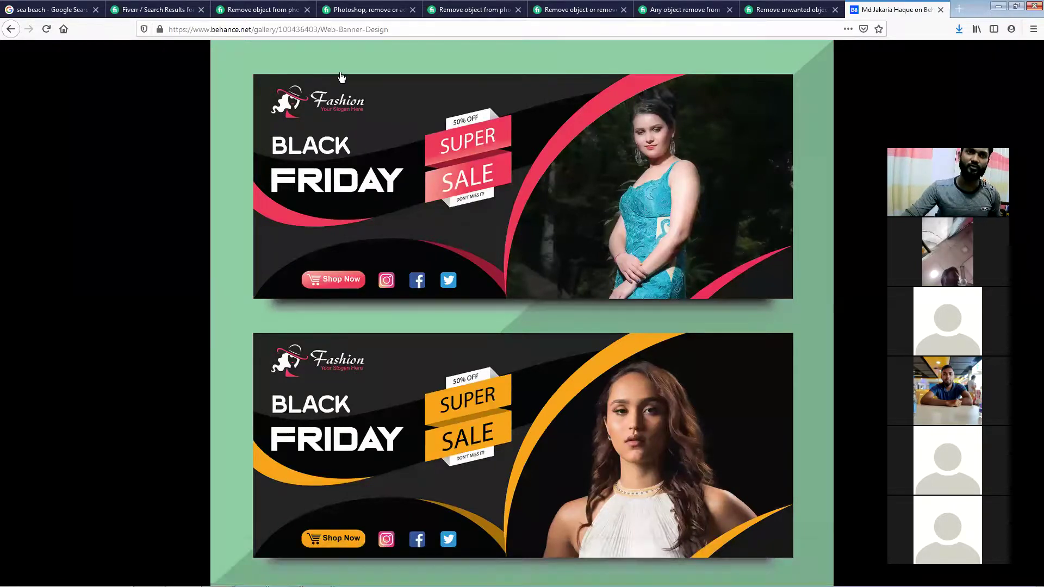
Close the leftover Fiverr gig tabs and quit Firefox, confirming closing the remaining tabs
click(201, 10)
click(201, 11)
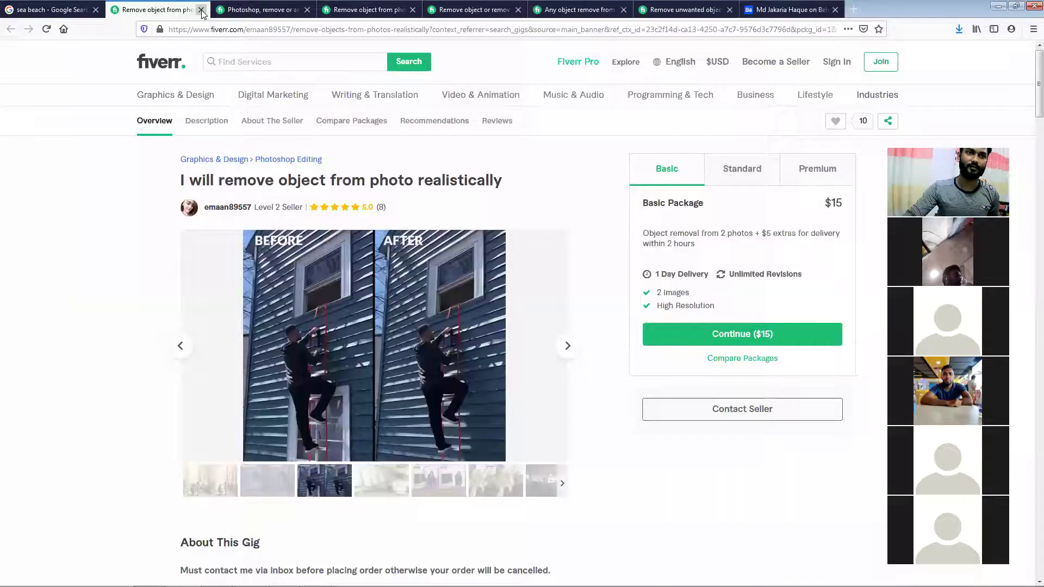
click(201, 11)
click(201, 10)
click(201, 10)
click(201, 10)
click(201, 10)
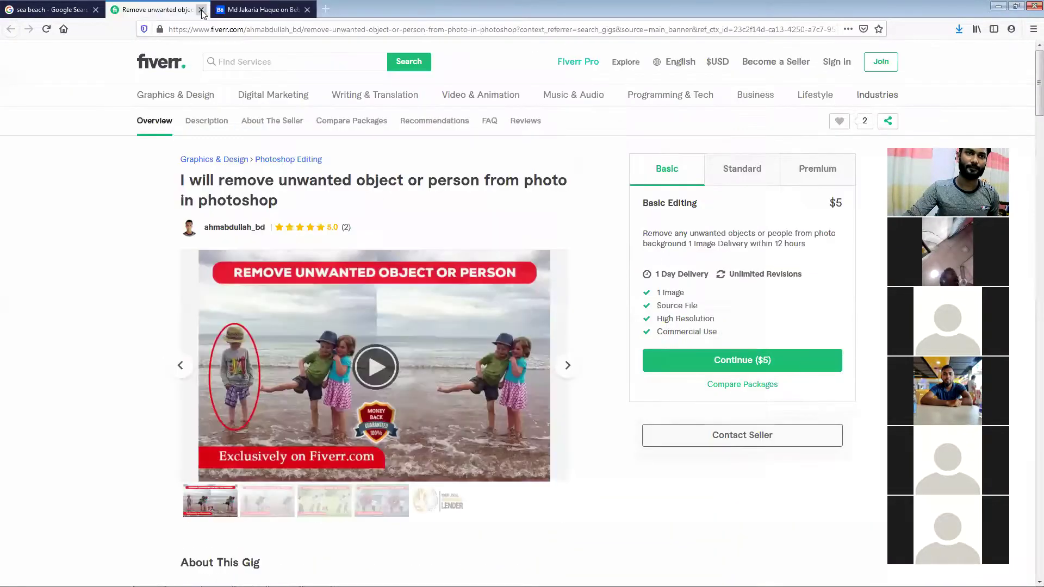
click(201, 10)
click(201, 10)
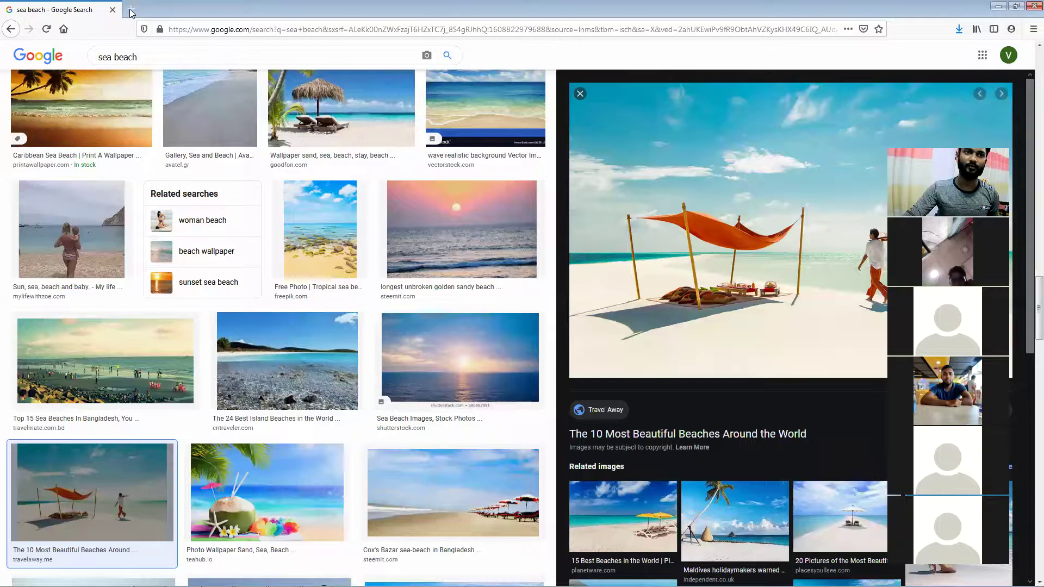
click(130, 10)
key(alt+F4)
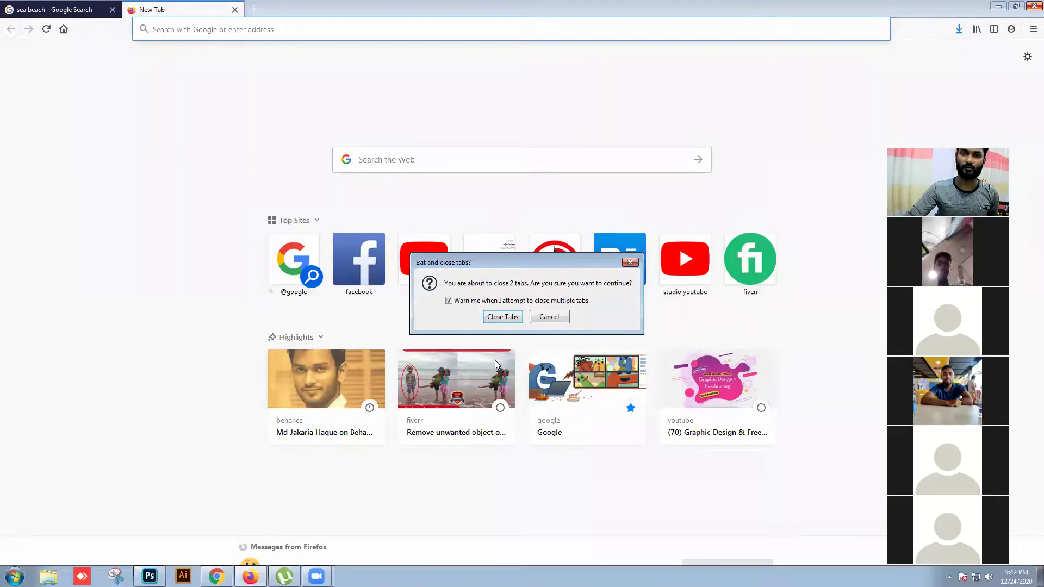
click(511, 318)
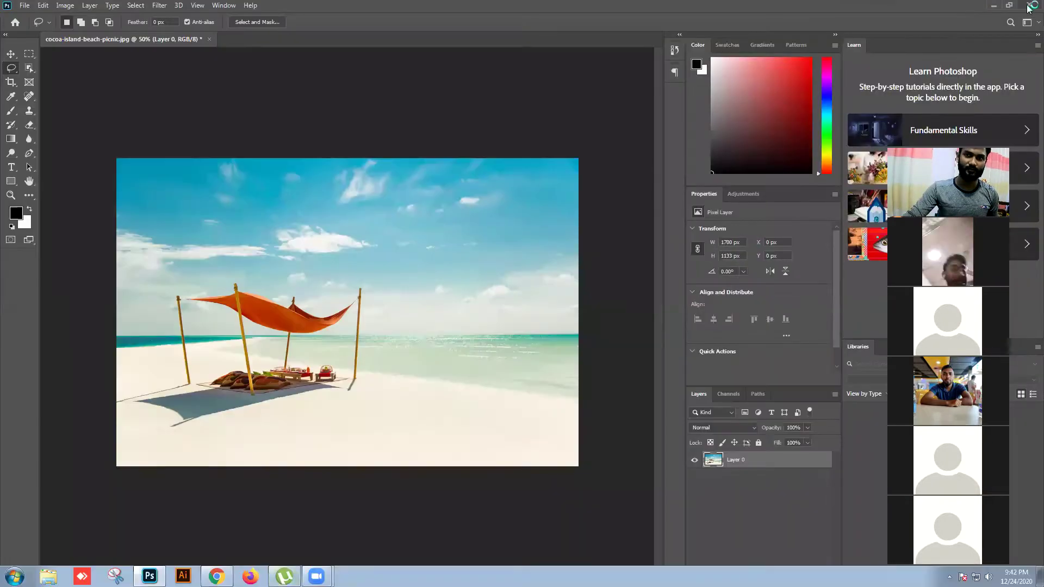
Close the beach photo without saving changes and quit Photoshop
key(ctrl+w)
click(515, 220)
click(1029, 5)
In Chrome, close the YouTube tab, load Facebook from the new tab, and show notifications
click(216, 576)
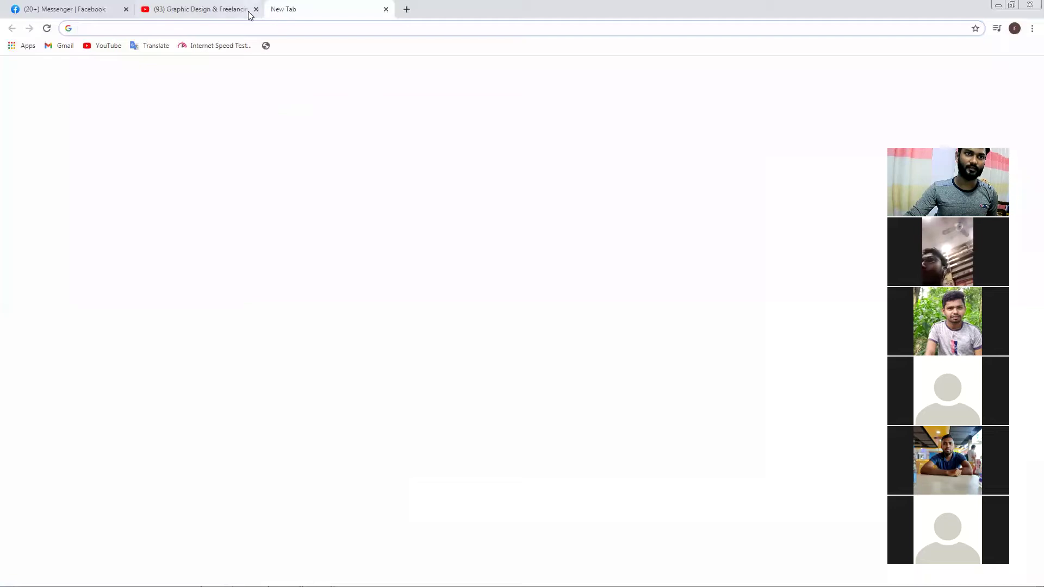
click(256, 9)
click(109, 8)
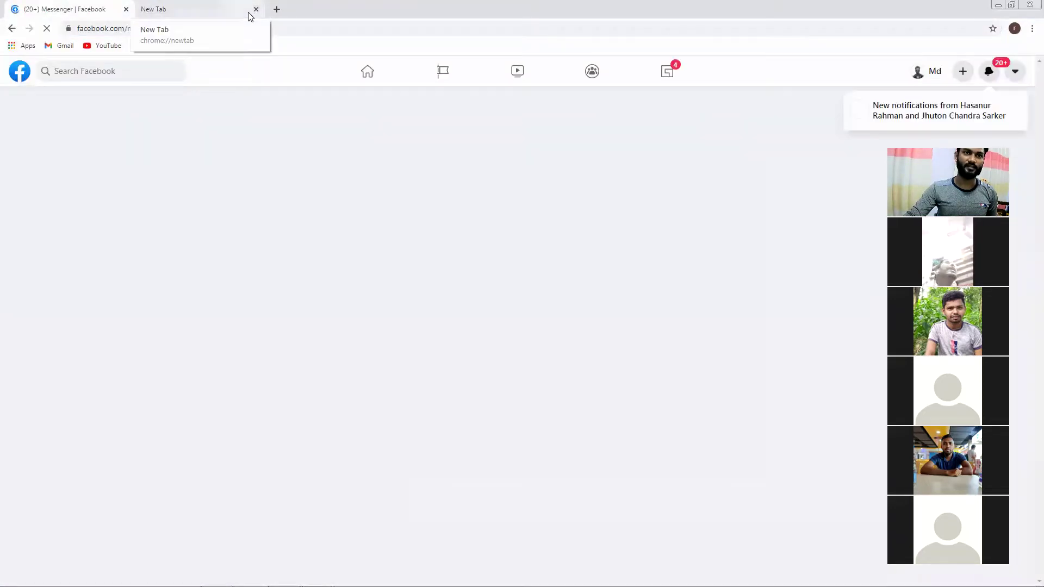
click(167, 6)
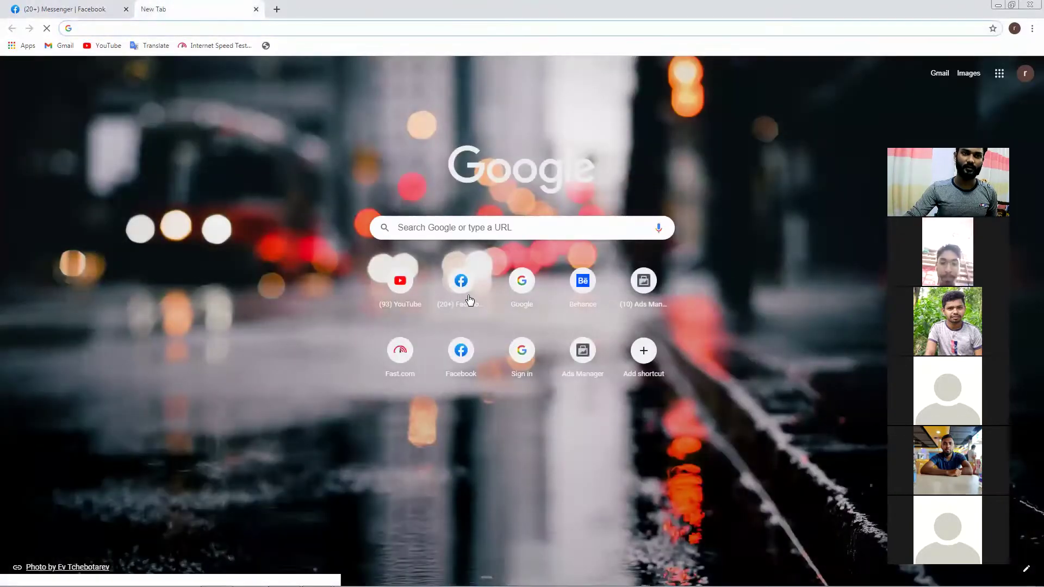
click(468, 297)
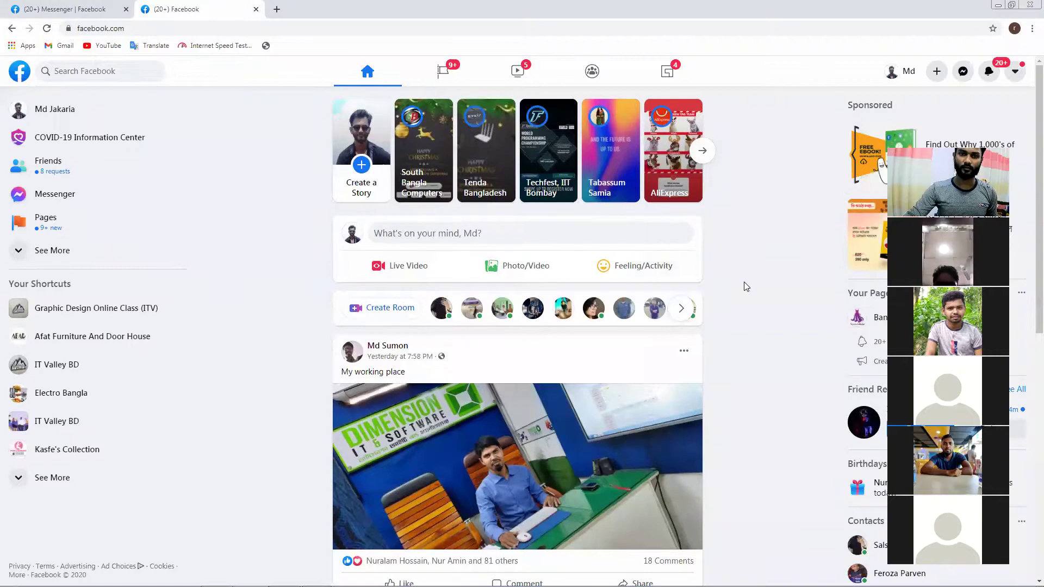
scroll(744, 282, down, 8)
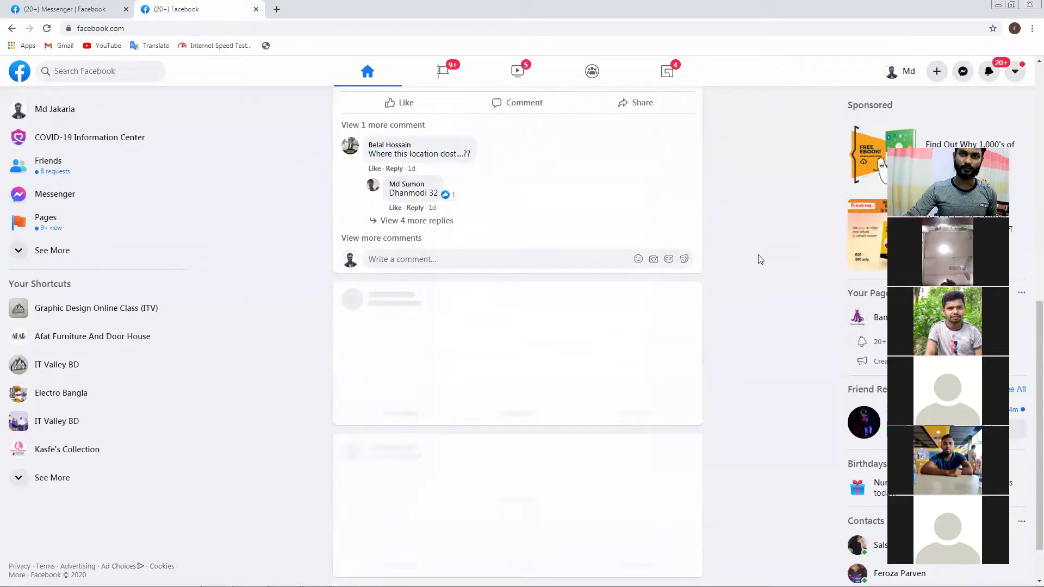
click(989, 71)
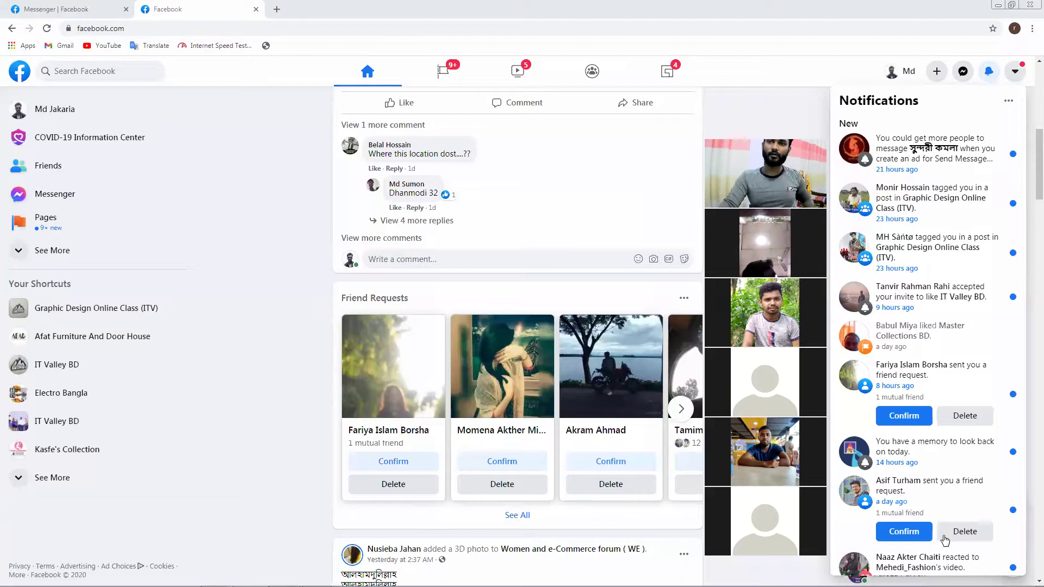
From the tagged group post, open Member Requests and Pending Posts in new tabs, viewing Member Requests
click(924, 203)
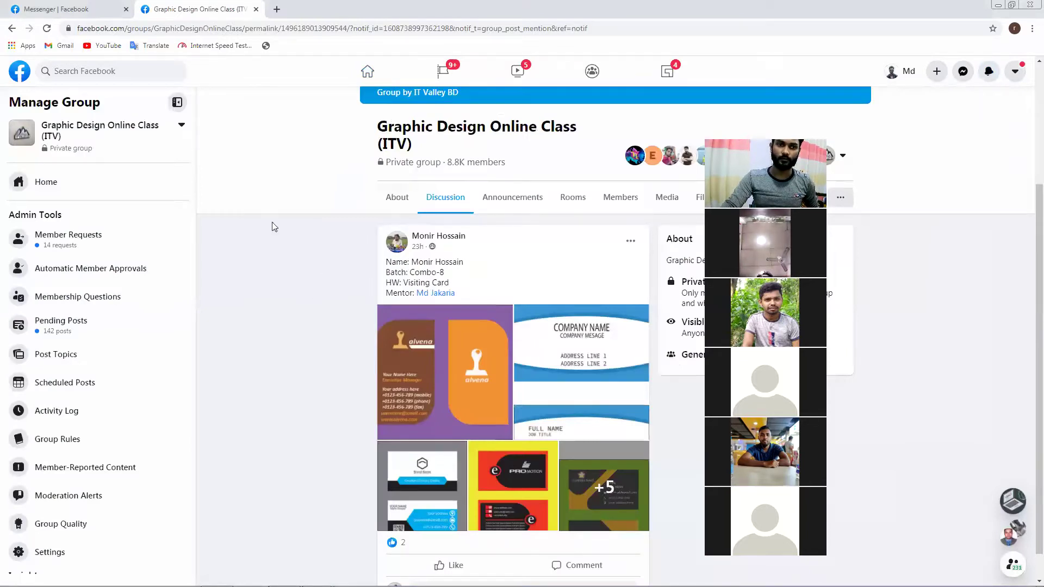
right_click(93, 248)
click(128, 255)
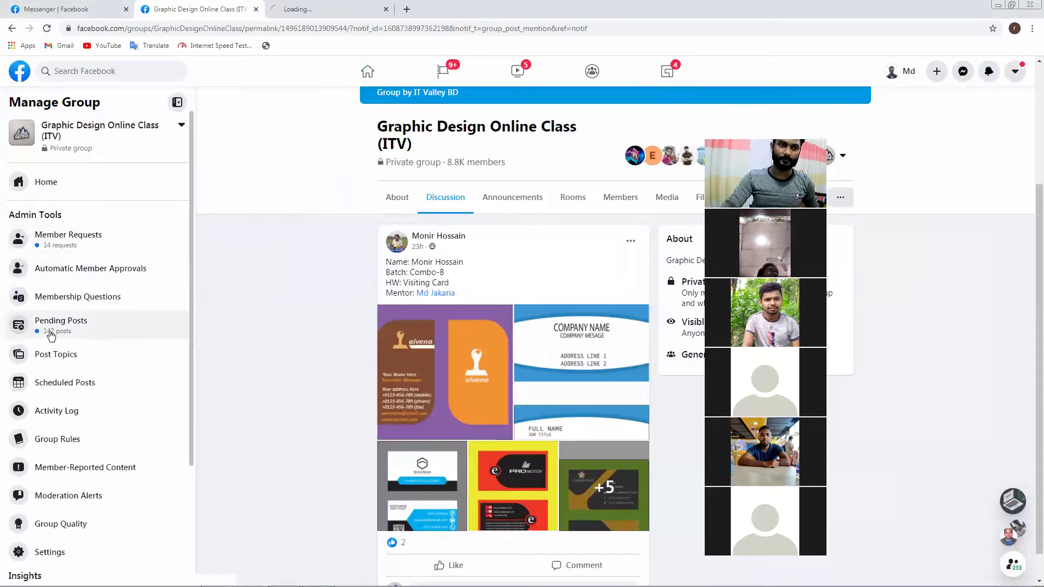
right_click(51, 336)
click(81, 343)
click(326, 10)
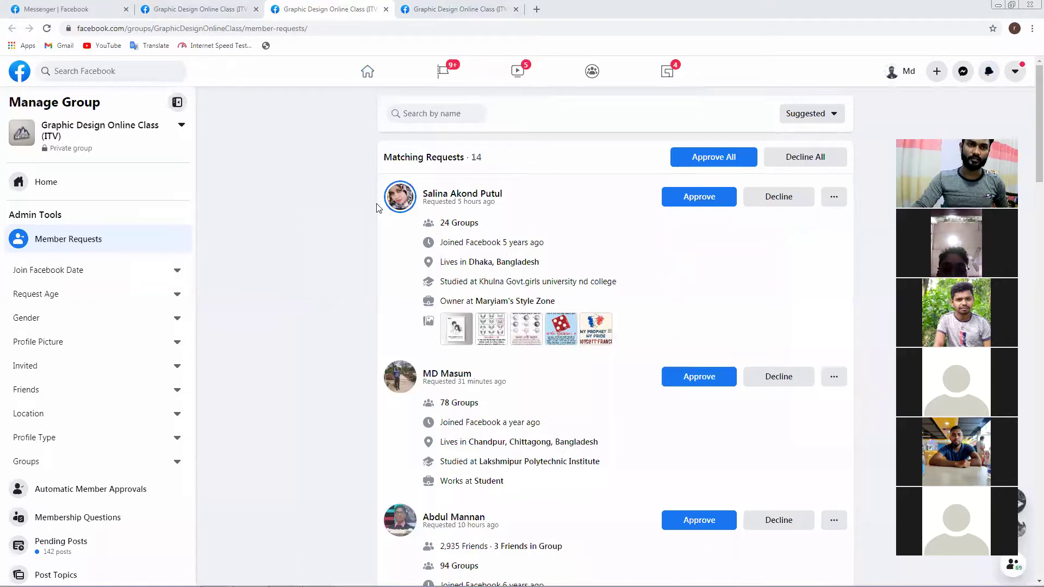
Restore Chrome, check Computer's system properties (Windows 7, i3, 4 GB RAM), then close it
double_click(579, 7)
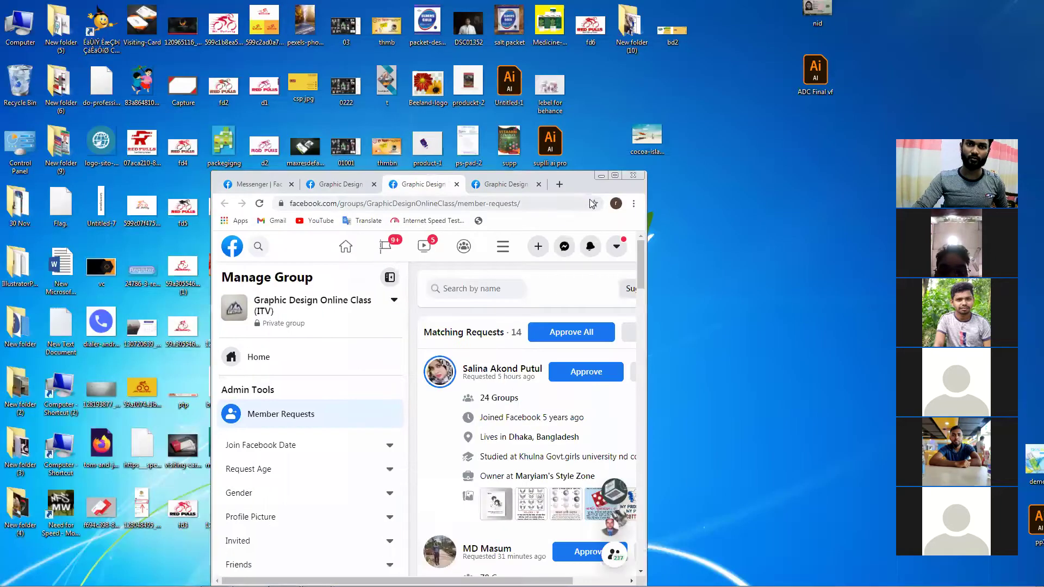
double_click(22, 36)
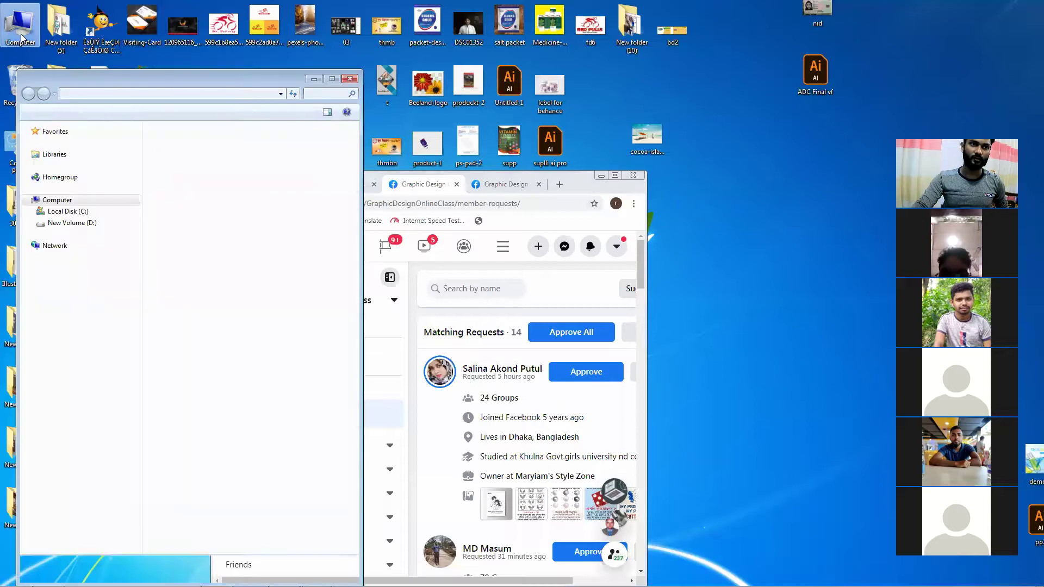
double_click(230, 63)
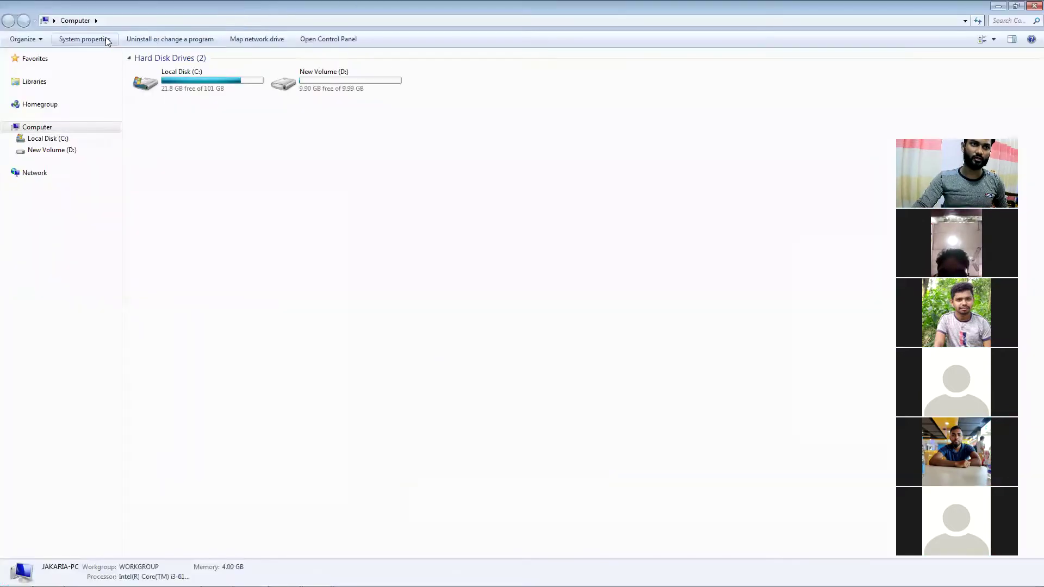
click(104, 37)
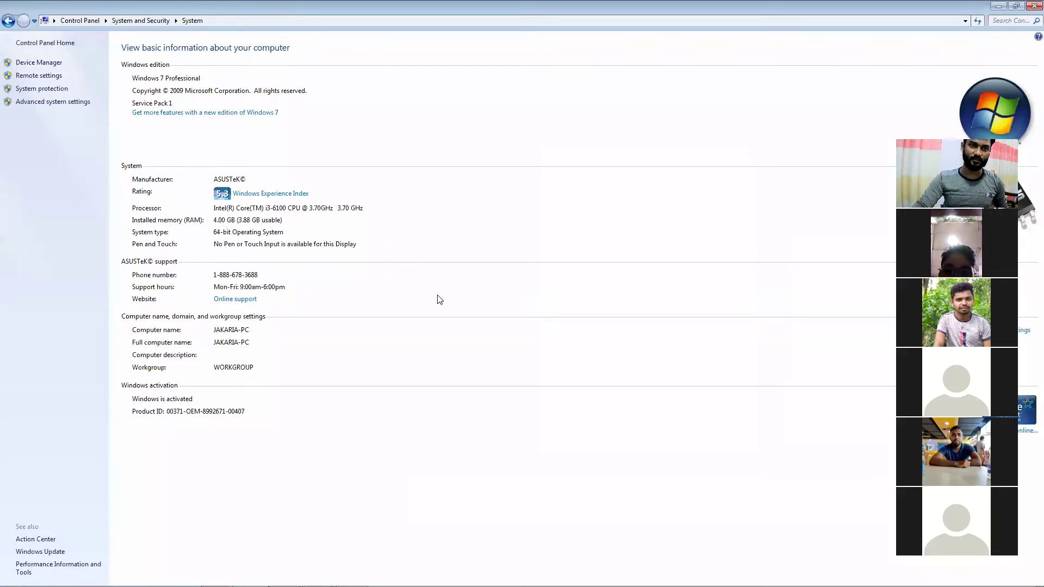
click(1029, 6)
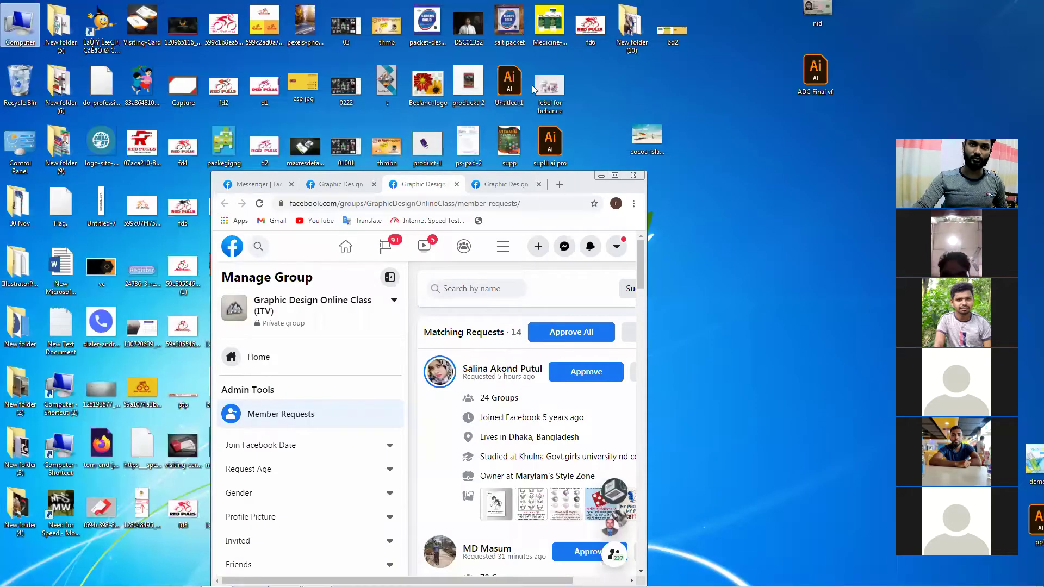
Maximize Chrome and approve all 14 waiting member requests for the group
double_click(581, 175)
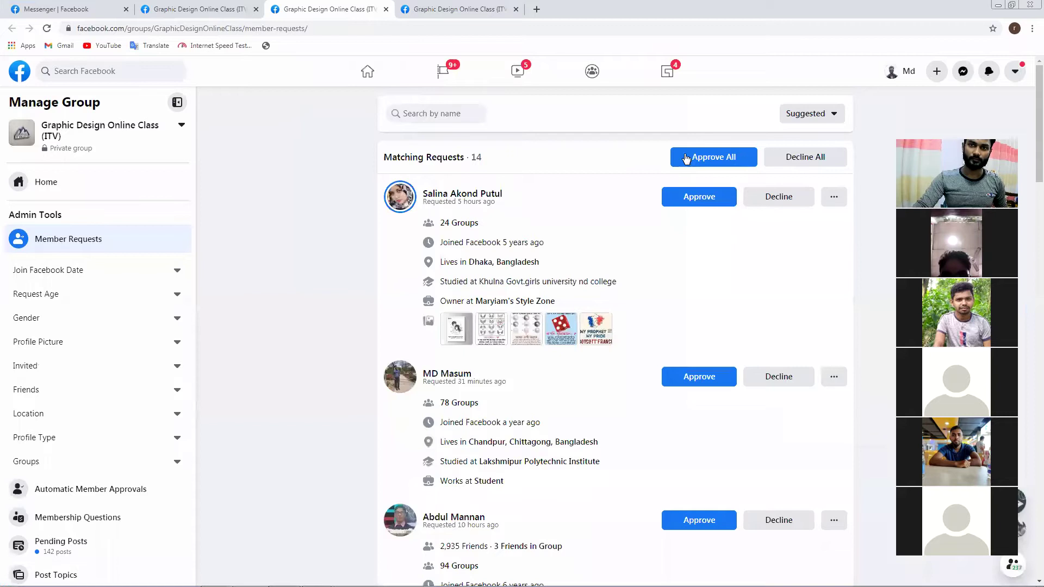
click(686, 158)
click(632, 353)
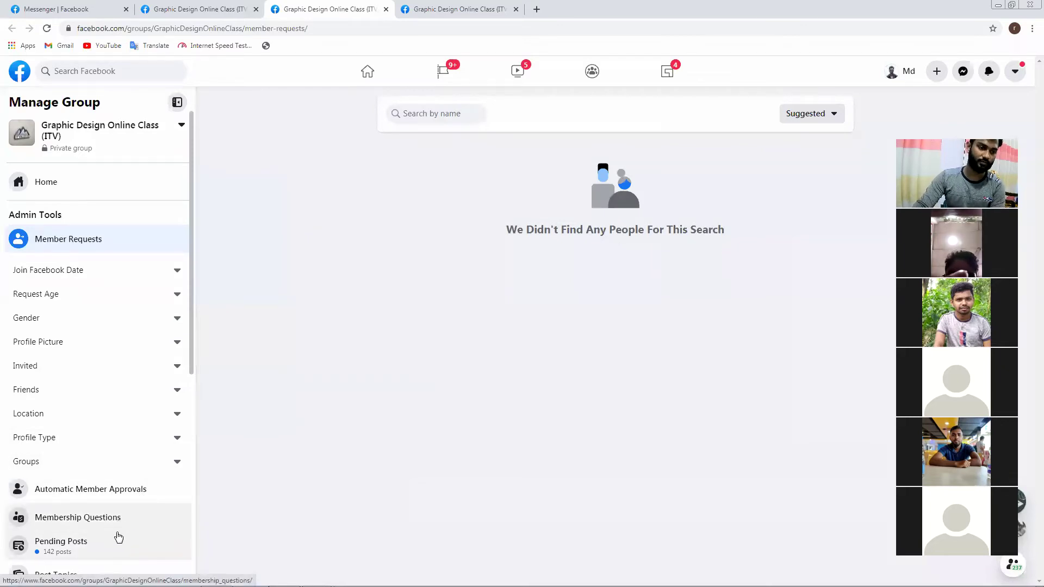
Open the group's Pending Posts and scroll through the posts awaiting approval
click(109, 549)
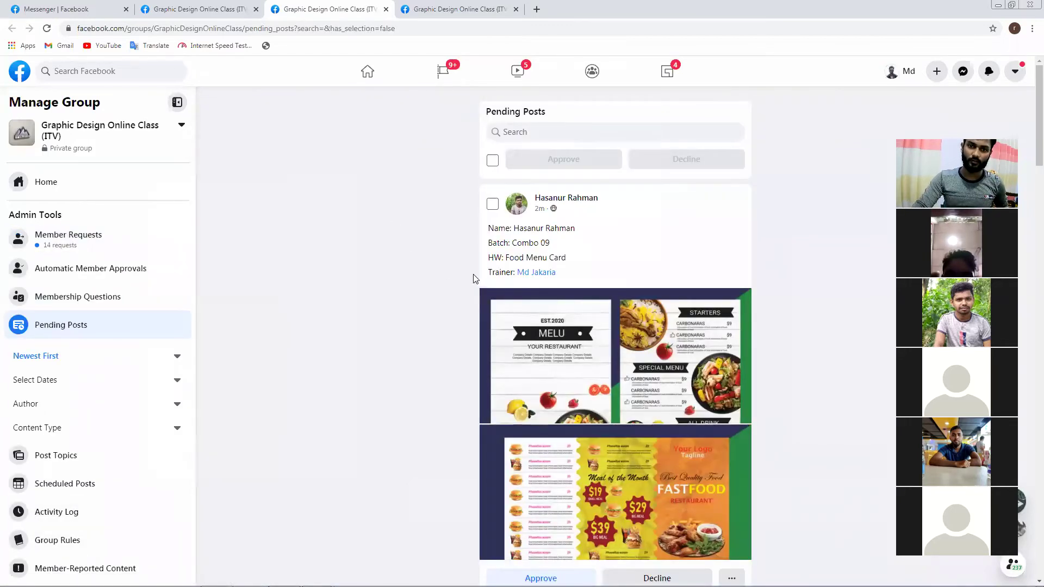
scroll(843, 472, down, 3)
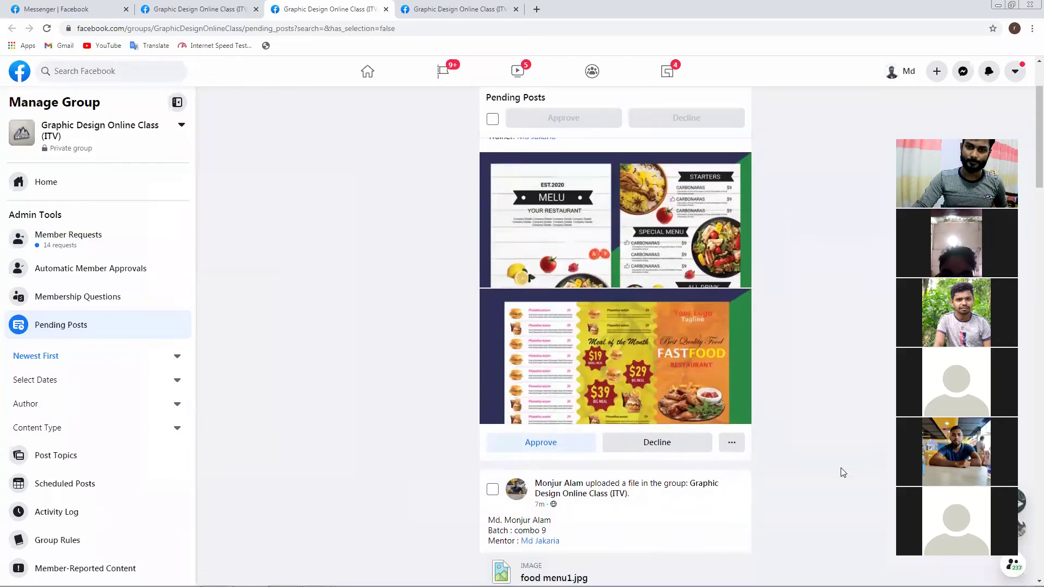
scroll(772, 347, up, 3)
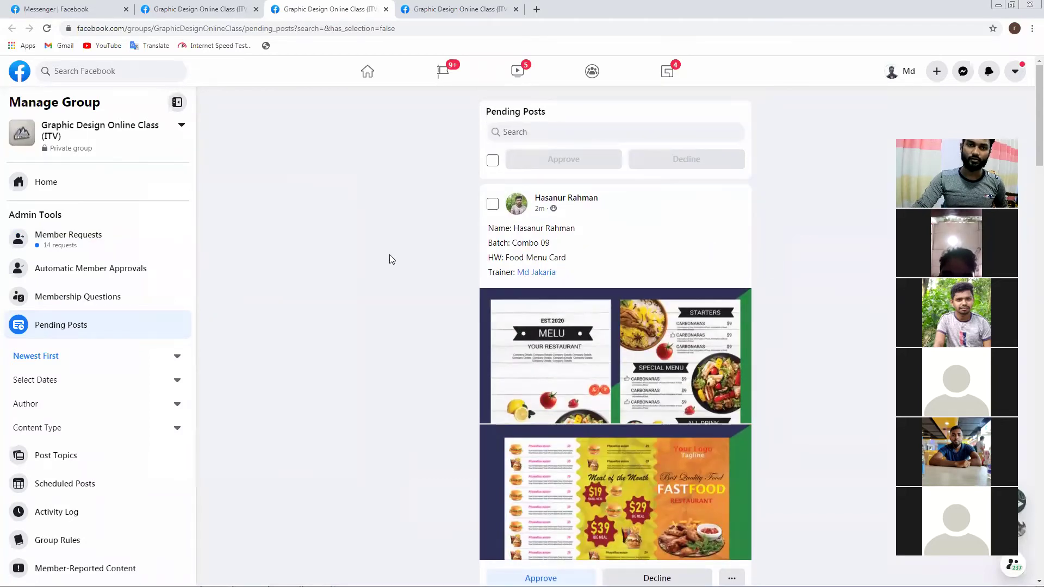